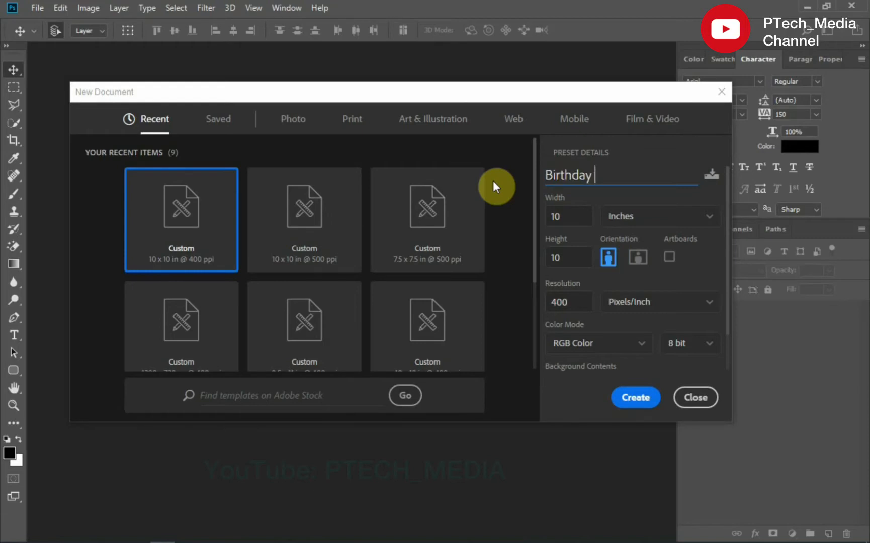
- Create the new 10 x 10 inch, 400 ppi document named Birthday flyer
{"action": "left_click", "coordinate": [642, 402]}
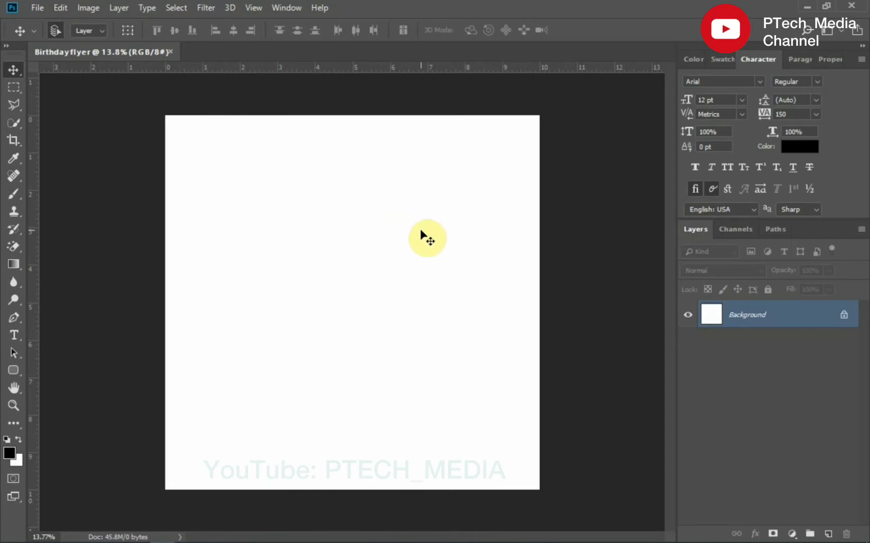
- Set the background colour to #f8eace and fill the Background layer with it
{"action": "left_click", "coordinate": [17, 460]}
{"action": "left_click", "coordinate": [554, 208]}
{"action": "left_click", "coordinate": [646, 336]}
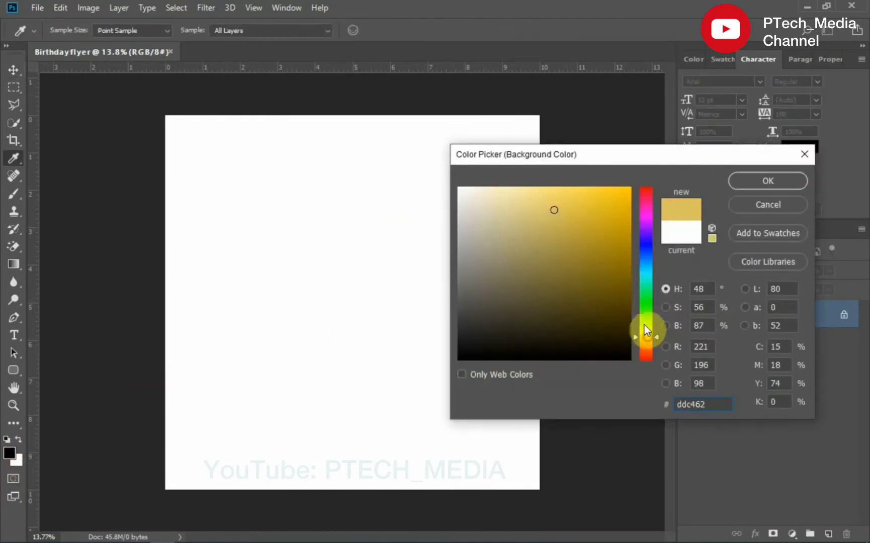
{"action": "left_click", "coordinate": [511, 194]}
{"action": "mouse_move", "coordinate": [512, 194]}
{"action": "left_mouse_down"}
{"action": "mouse_move", "coordinate": [567, 200]}
{"action": "mouse_move", "coordinate": [505, 226]}
{"action": "left_mouse_up"}
{"action": "left_click", "coordinate": [716, 405]}
{"action": "left_click_drag", "start_coordinate": [715, 405], "coordinate": [664, 408]}
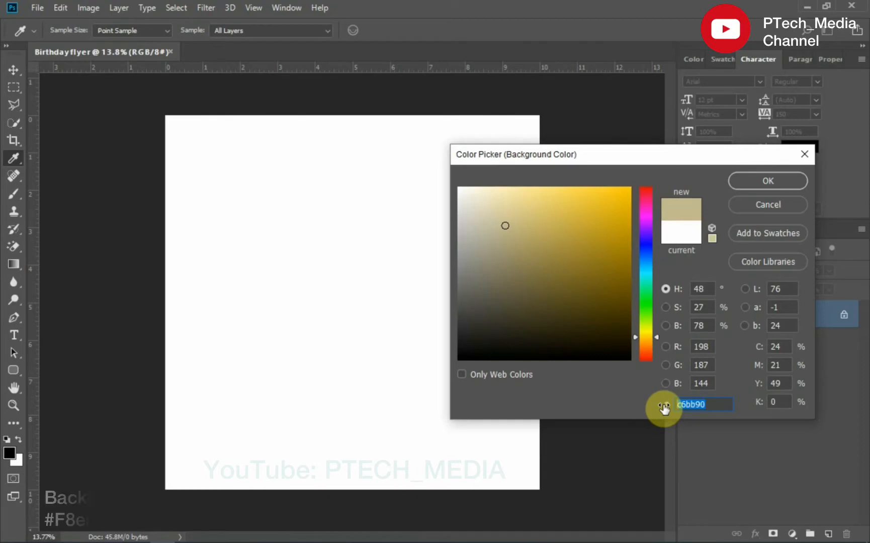
{"action": "type", "text": "f8"}
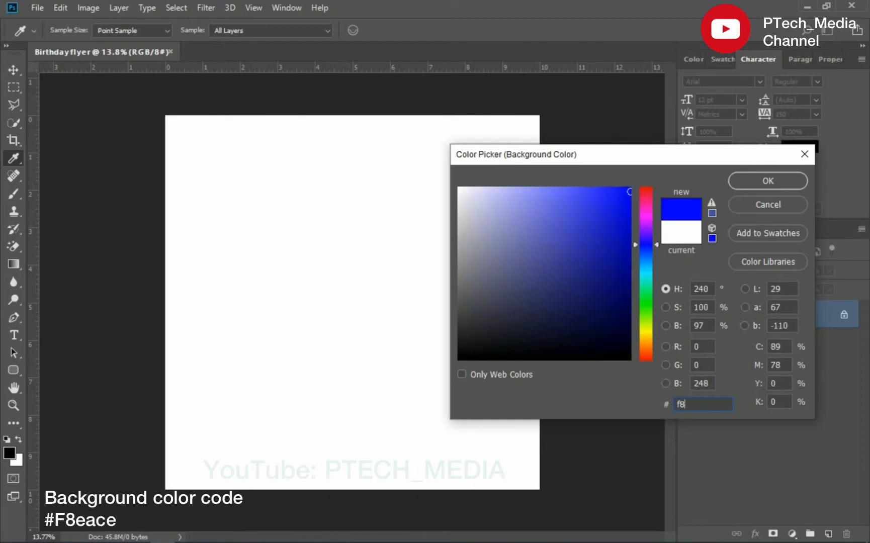
{"action": "type", "text": "eace"}
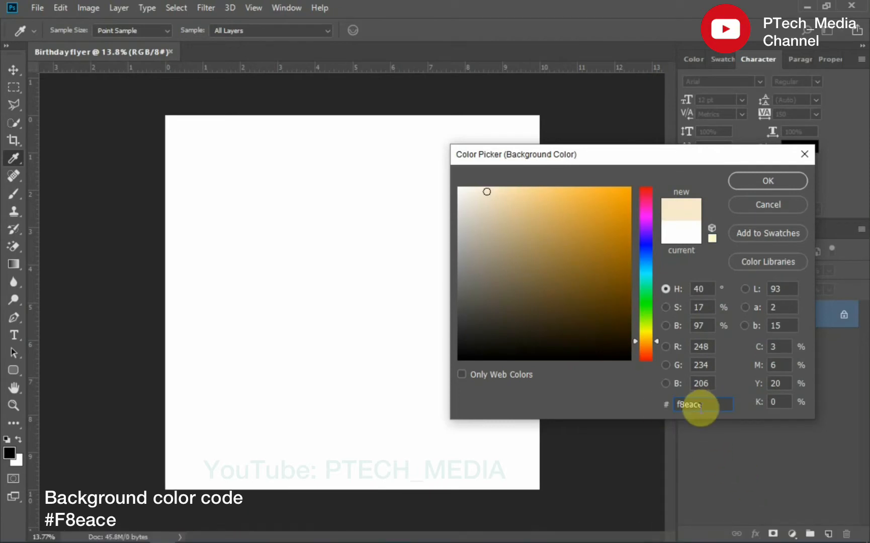
{"action": "left_click", "coordinate": [768, 182]}
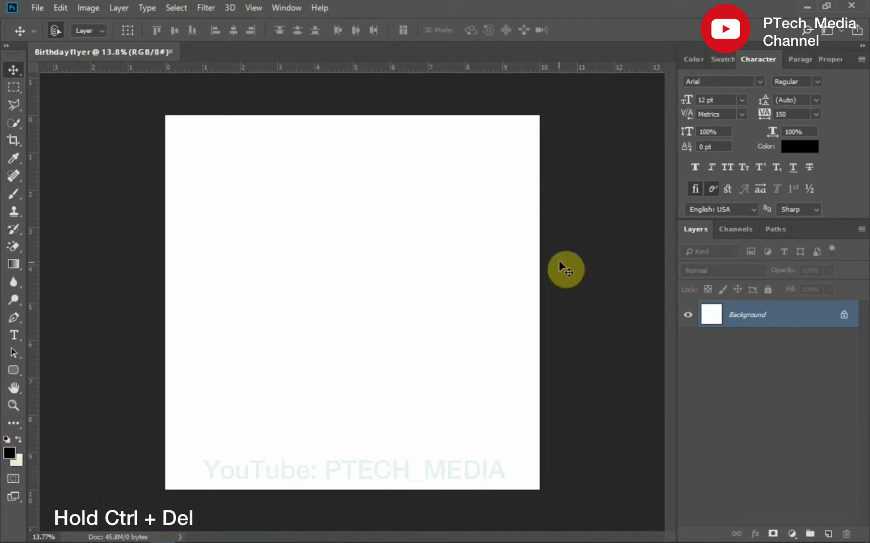
{"action": "key", "text": "ctrl+Delete"}
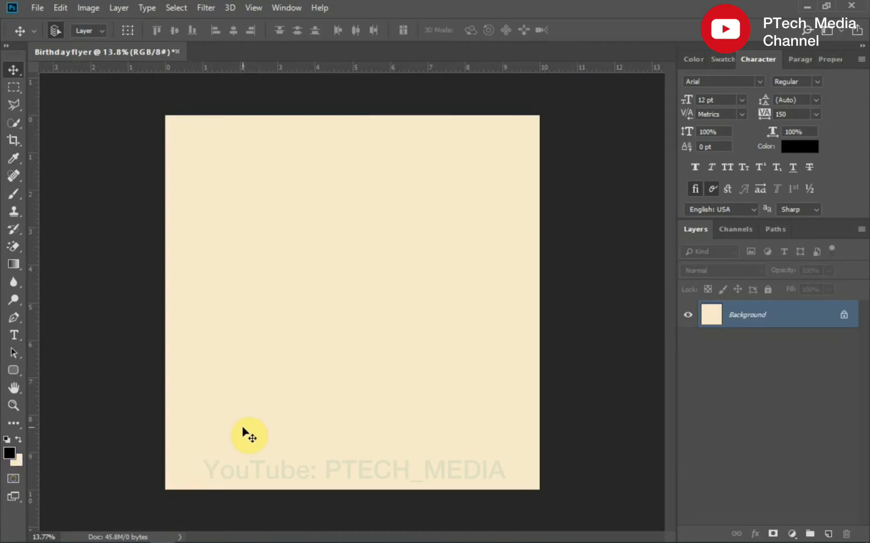
- Place the colourful ribbon image from the Desktop into the document
{"action": "left_click", "coordinate": [121, 536]}
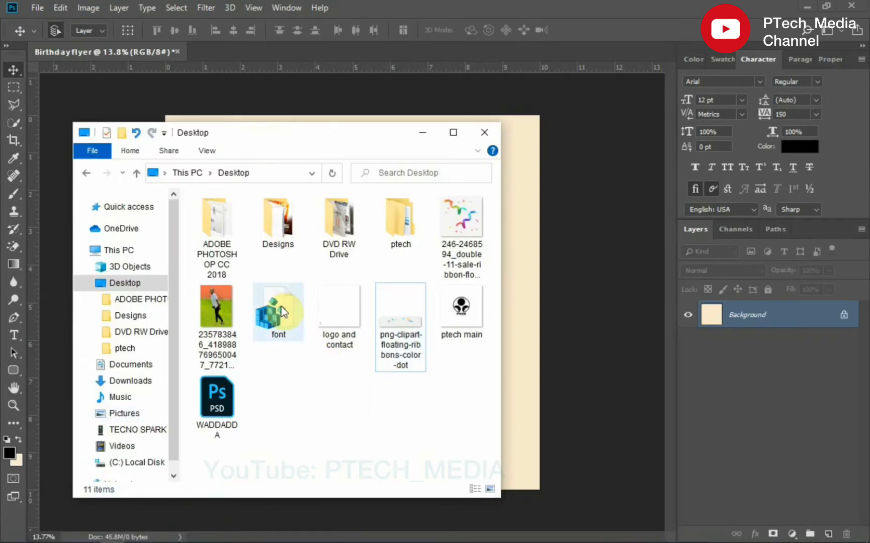
{"action": "left_click_drag", "start_coordinate": [462, 219], "coordinate": [521, 326]}
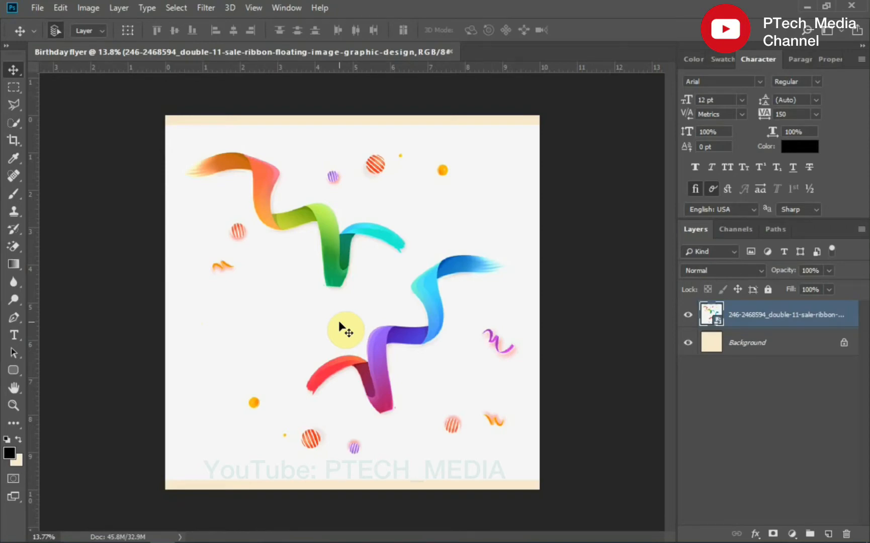
- Rasterize the ribbon layer and erase its white backdrop with the Magic Eraser Tool
{"action": "right_click", "coordinate": [799, 318]}
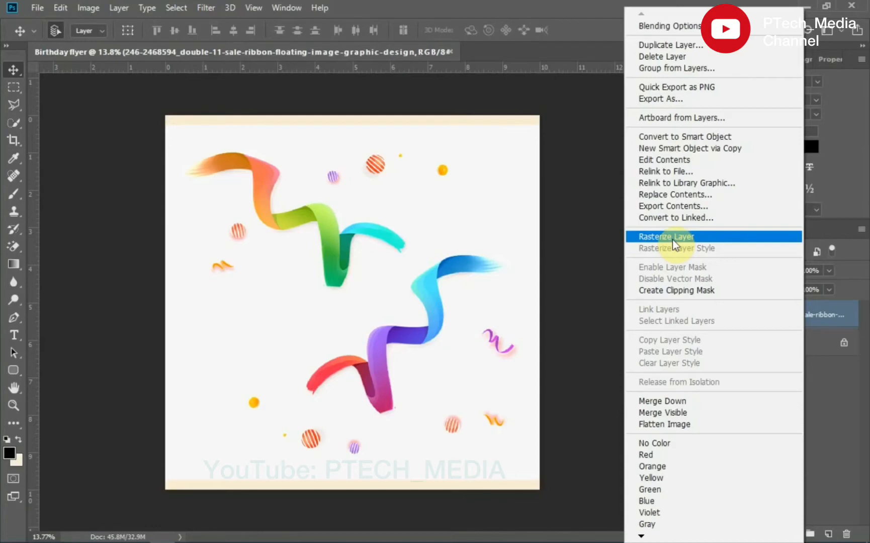
{"action": "left_click", "coordinate": [673, 239]}
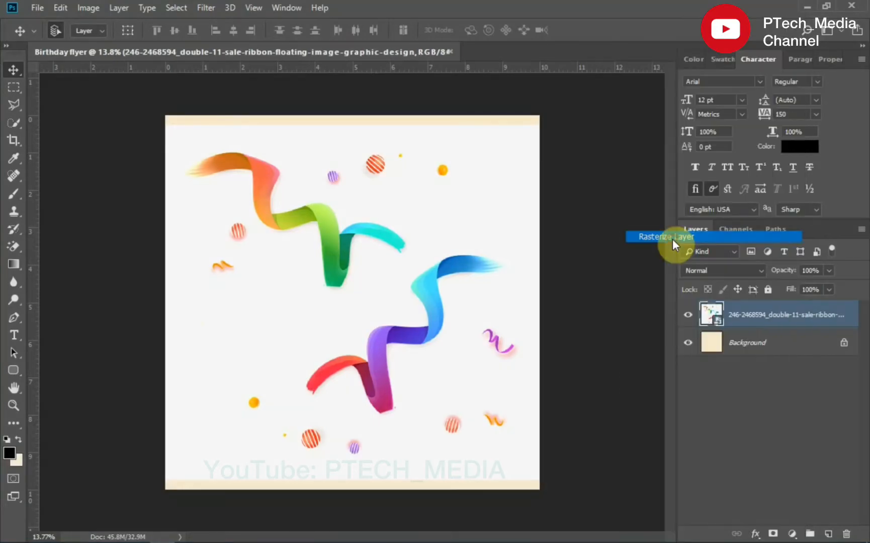
{"action": "left_click", "coordinate": [21, 251]}
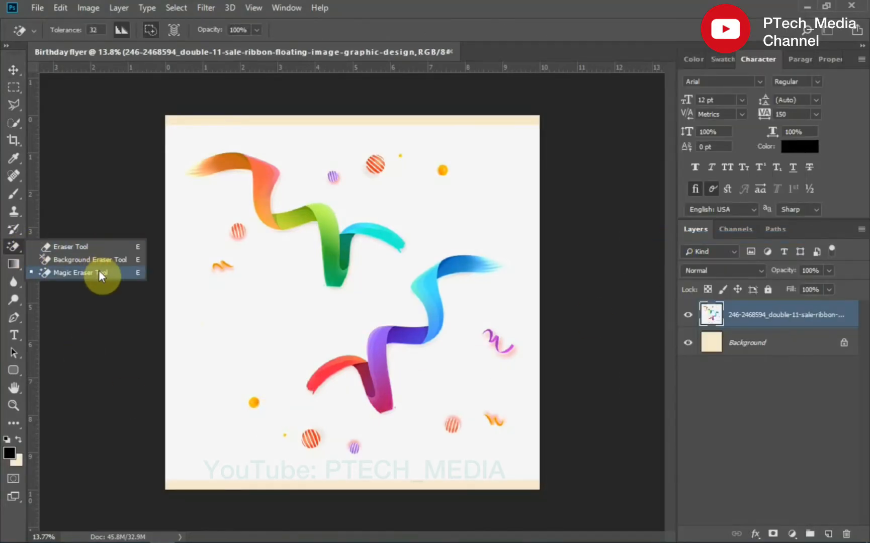
{"action": "left_click", "coordinate": [99, 271]}
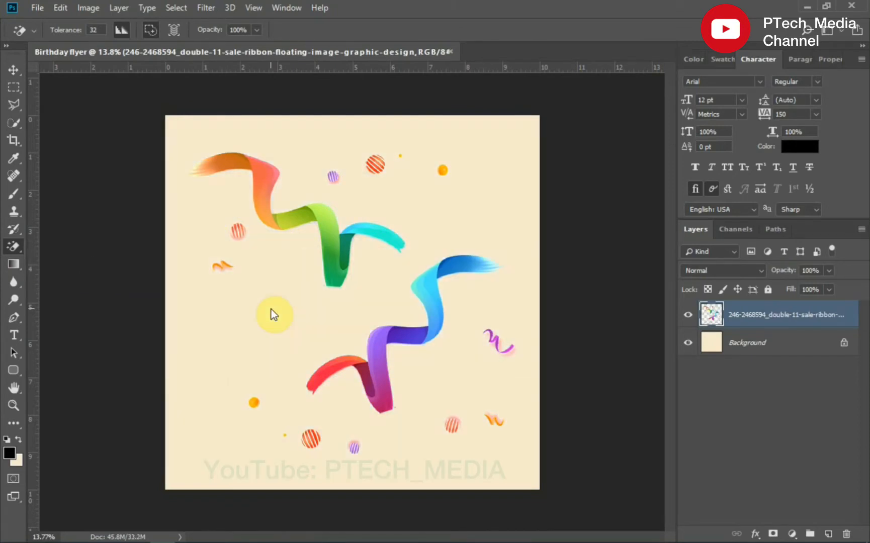
- Scale the ribbon layer up to about 113% so it fills the canvas
{"action": "key", "text": "ctrl+t"}
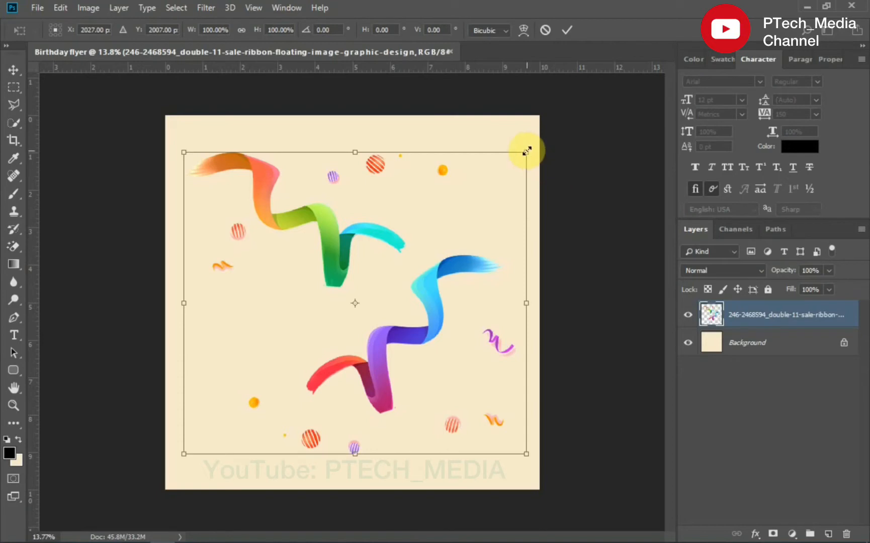
{"action": "left_click_drag", "start_coordinate": [529, 152], "coordinate": [550, 132]}
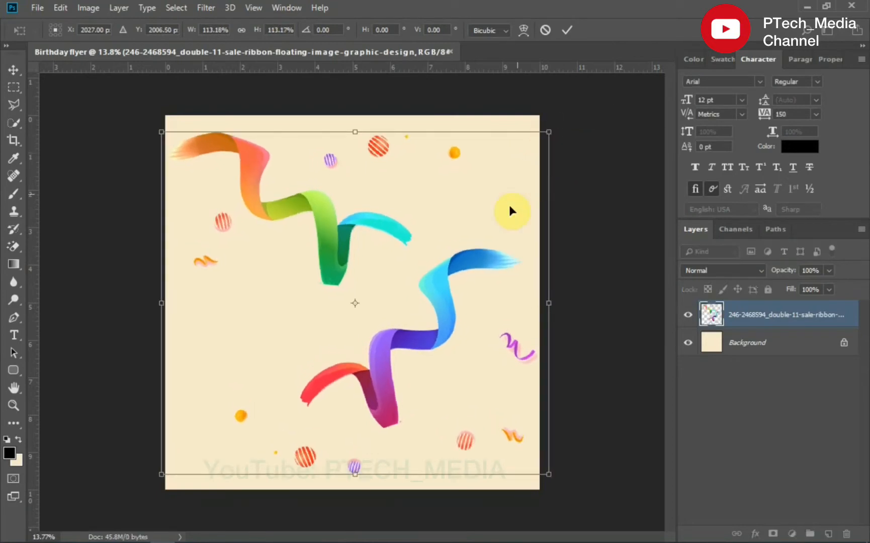
{"action": "key", "text": "Return"}
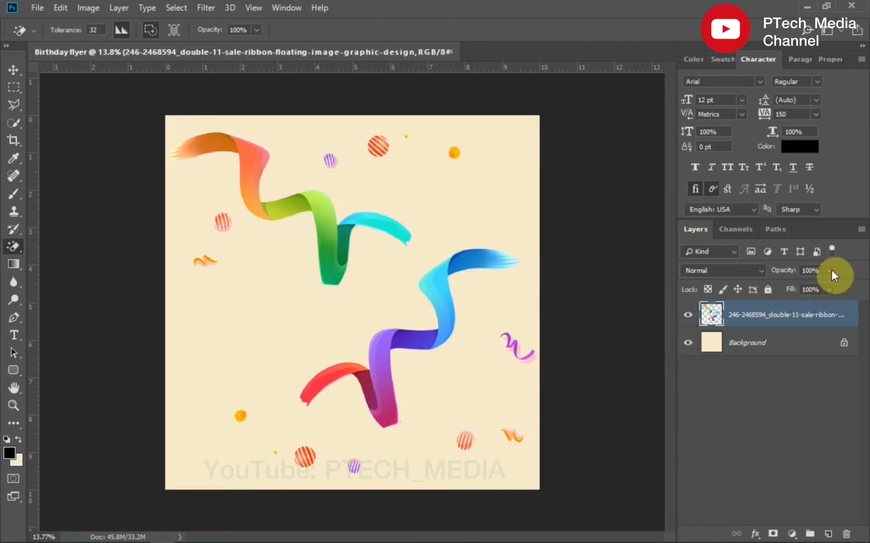
- Lower the ribbon layer's opacity to 11%
{"action": "left_click_drag", "start_coordinate": [824, 290], "coordinate": [774, 289]}
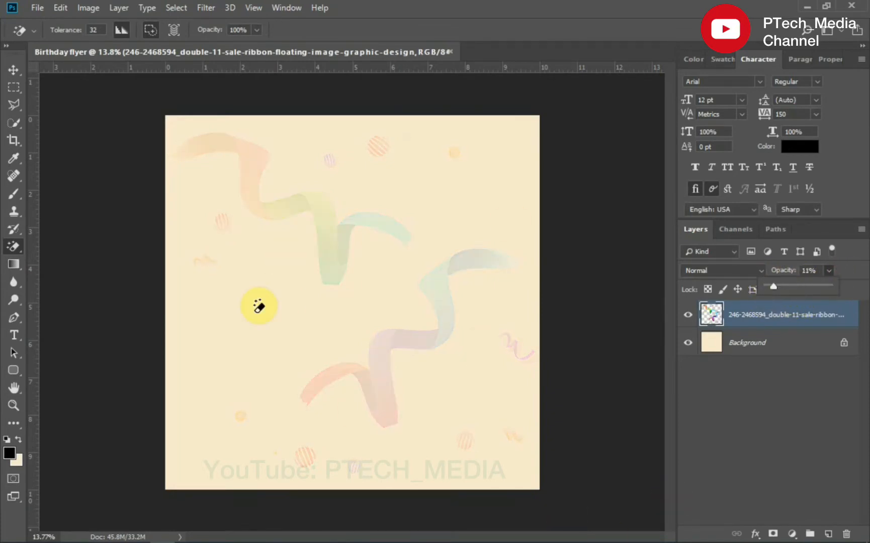
{"action": "left_click", "coordinate": [13, 69]}
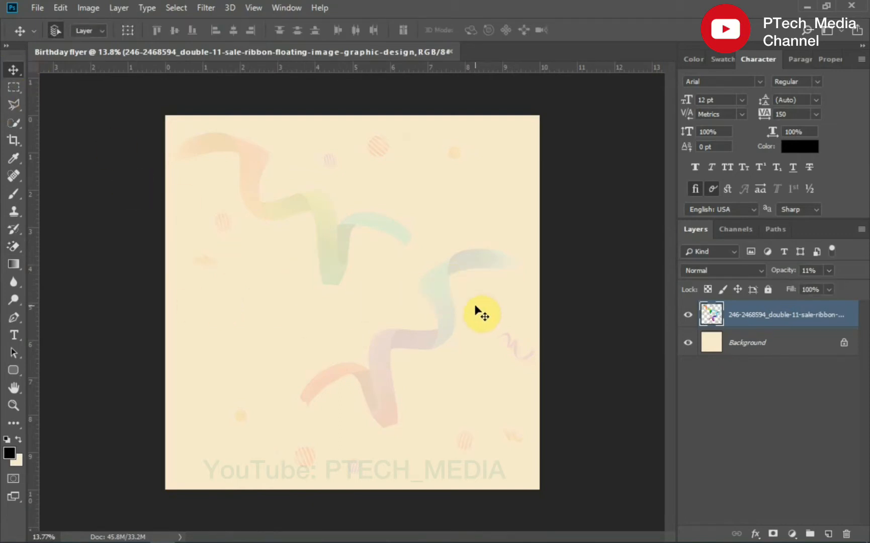
- Place the png-clipart-floating-ribbons-color-dot image from the Desktop into the document
{"action": "left_click", "coordinate": [114, 533]}
{"action": "left_click", "coordinate": [400, 313]}
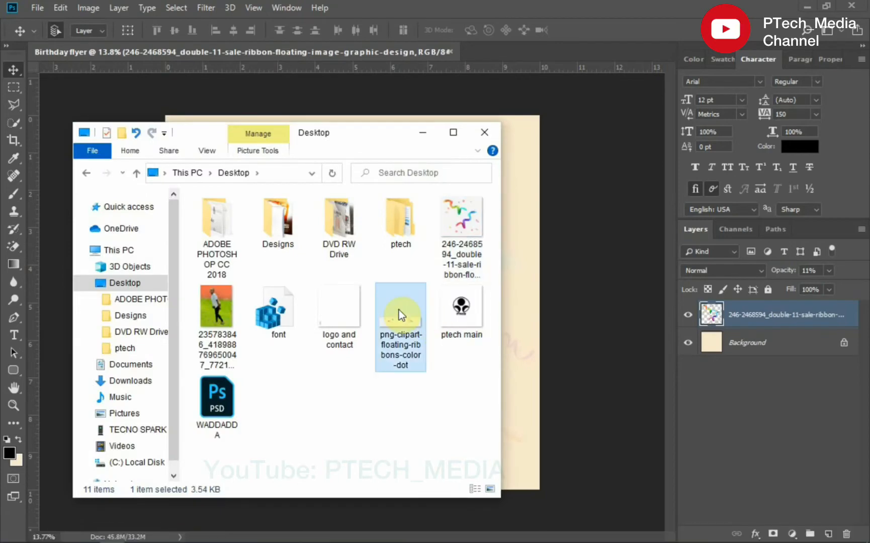
{"action": "left_click_drag", "start_coordinate": [399, 310], "coordinate": [521, 360]}
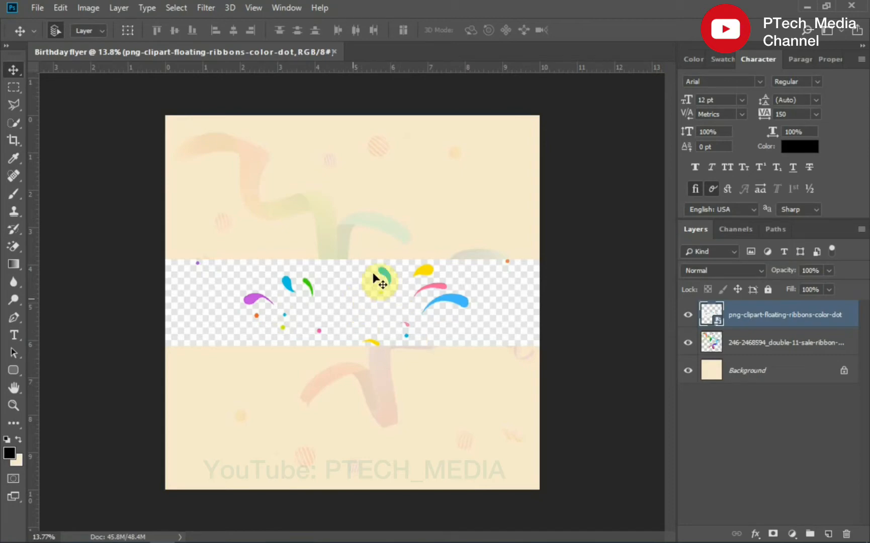
- Rasterize the confetti layer and erase its checkered backdrop with the Magic Eraser Tool
{"action": "left_click", "coordinate": [734, 348]}
{"action": "left_click", "coordinate": [745, 314]}
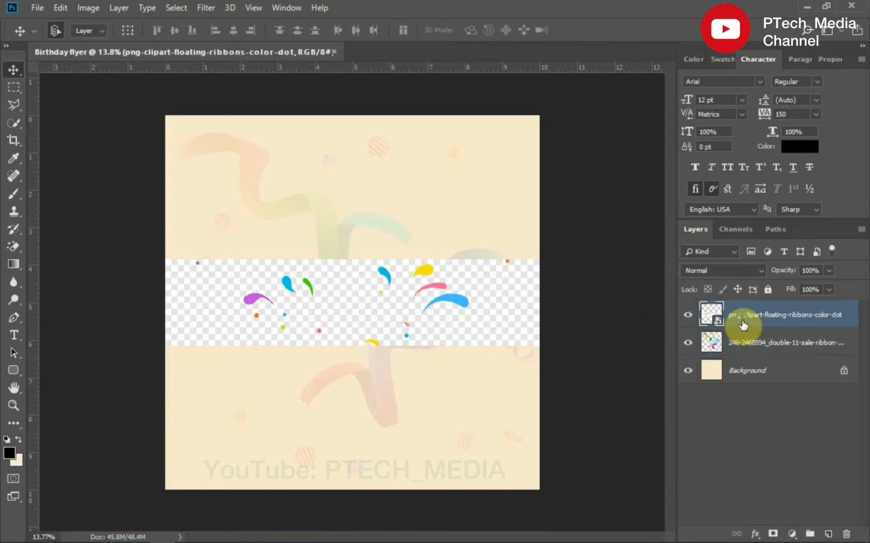
{"action": "right_click", "coordinate": [745, 315]}
{"action": "left_click", "coordinate": [614, 236]}
{"action": "left_click", "coordinate": [15, 246]}
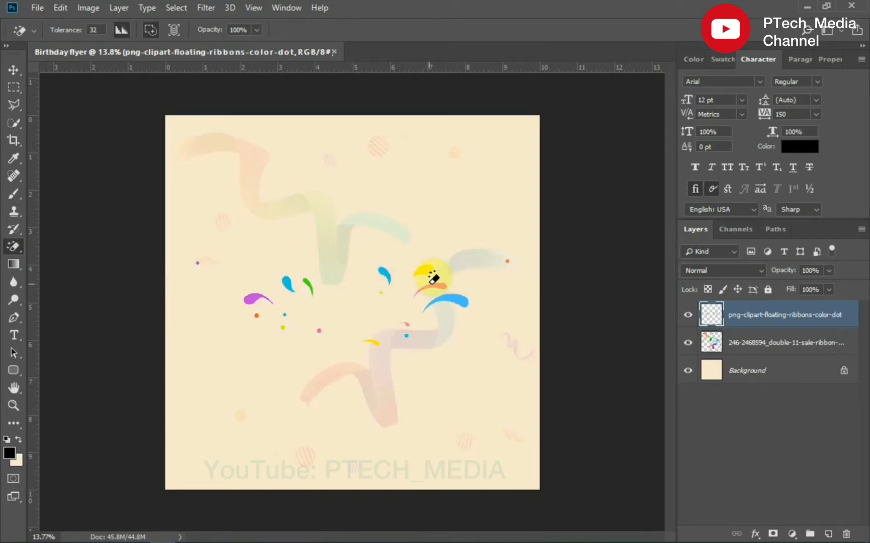
- Set the confetti layer's opacity to 70%
{"action": "left_click", "coordinate": [13, 69]}
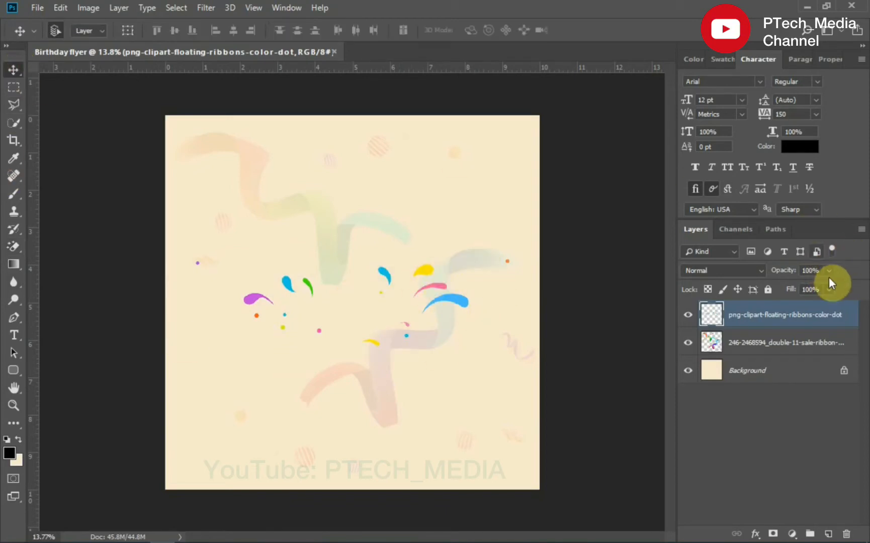
{"action": "left_click_drag", "start_coordinate": [824, 288], "coordinate": [811, 289]}
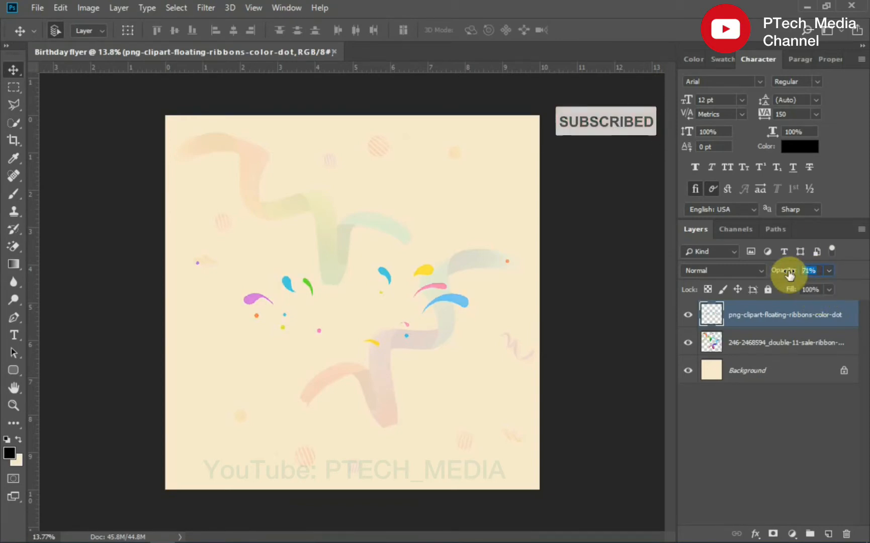
{"action": "type", "text": "7"}
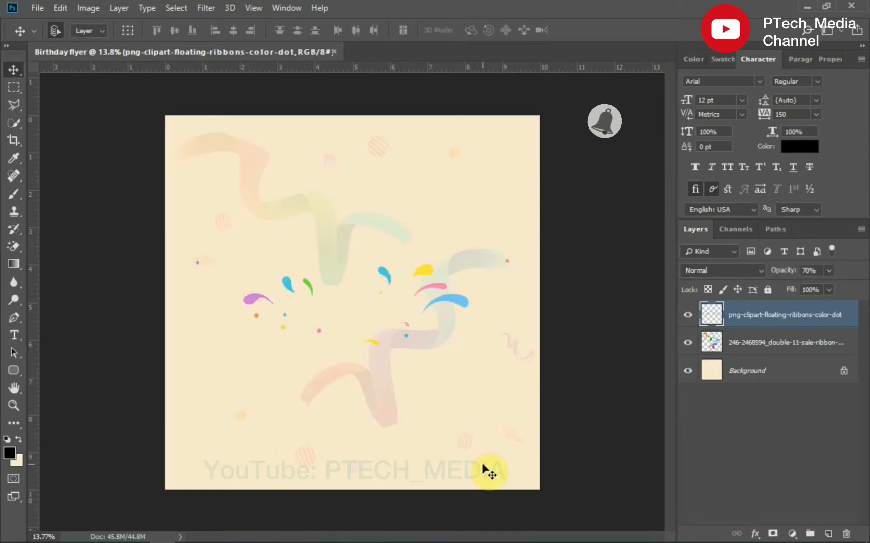
- Group the confetti and ribbon layers and name the group background
{"action": "left_click", "coordinate": [791, 354], "text": "shift"}
{"action": "key", "text": "ctrl+g"}
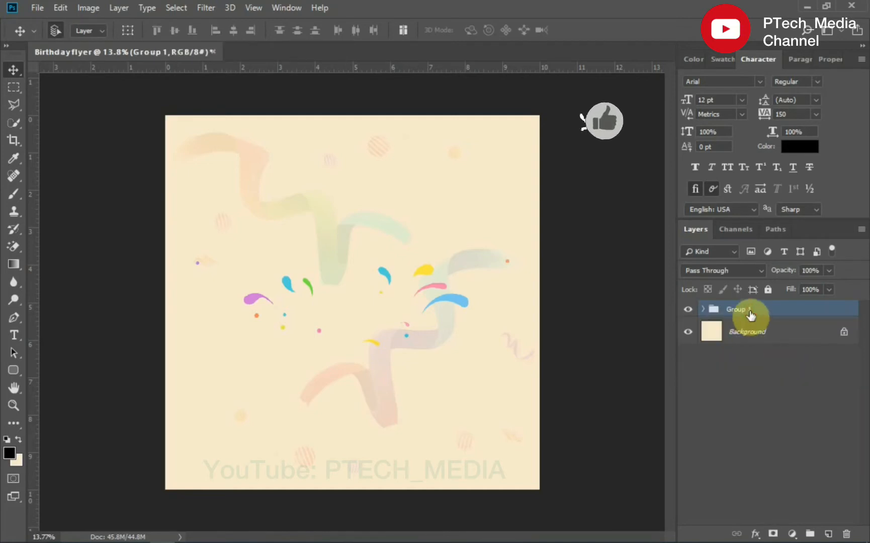
{"action": "double_click", "coordinate": [737, 310]}
{"action": "type", "text": "back"}
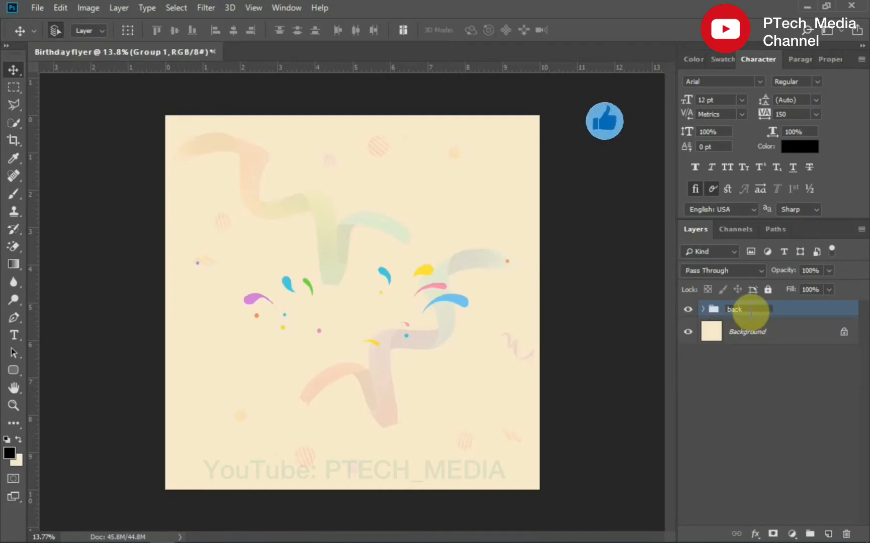
{"action": "type", "text": "ground"}
{"action": "key", "text": "Return"}
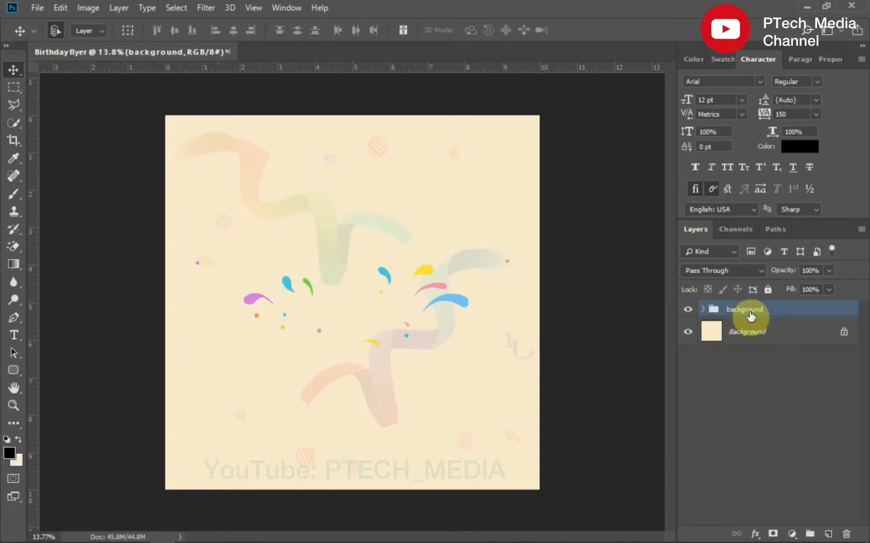
- Lock the background group completely
{"action": "left_click", "coordinate": [768, 289]}
{"action": "left_click_drag", "start_coordinate": [392, 293], "coordinate": [359, 249]}
{"action": "left_click_drag", "start_coordinate": [408, 301], "coordinate": [332, 322]}
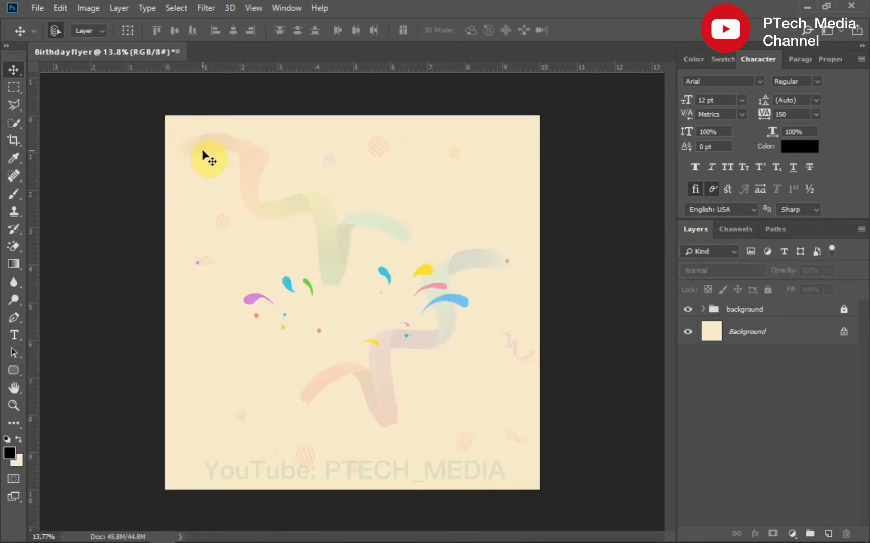
- Draw a rounded rectangle about 255 x 247 px near the canvas's top-left corner
{"action": "left_click", "coordinate": [13, 405]}
{"action": "left_click_drag", "start_coordinate": [161, 111], "coordinate": [307, 230]}
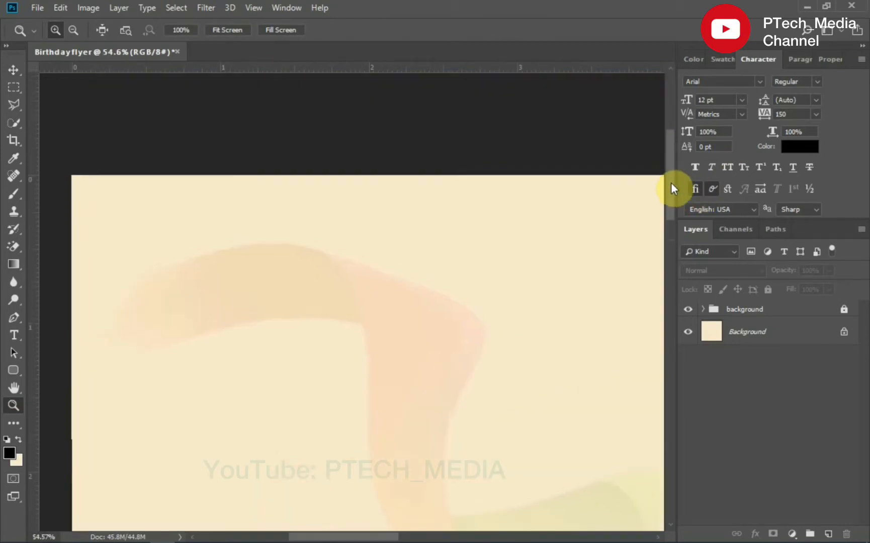
{"action": "scroll", "coordinate": [671, 185], "scroll_direction": "down", "scroll_amount": 3}
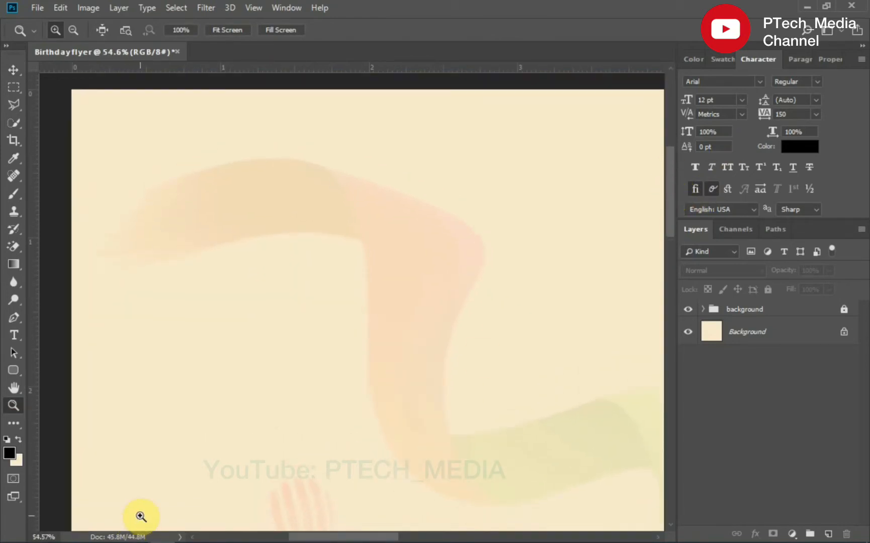
{"action": "left_click_drag", "start_coordinate": [14, 370], "coordinate": [71, 386]}
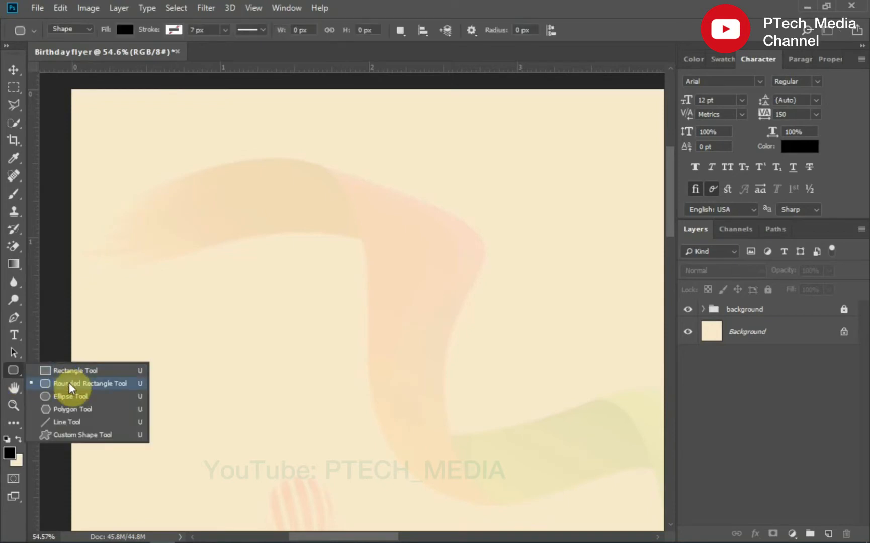
{"action": "left_click", "coordinate": [70, 386]}
{"action": "left_click_drag", "start_coordinate": [103, 126], "coordinate": [198, 217]}
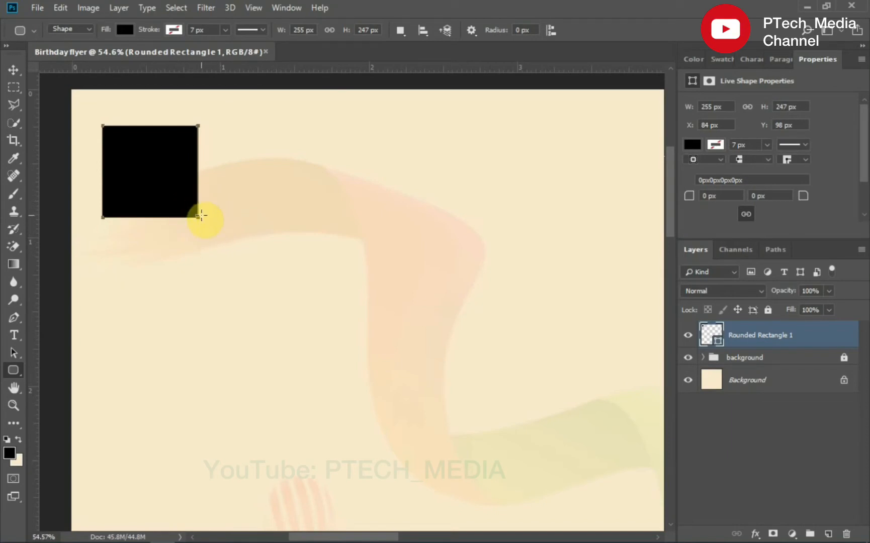
- Delete the rounded rectangle layer
{"action": "right_click", "coordinate": [775, 334]}
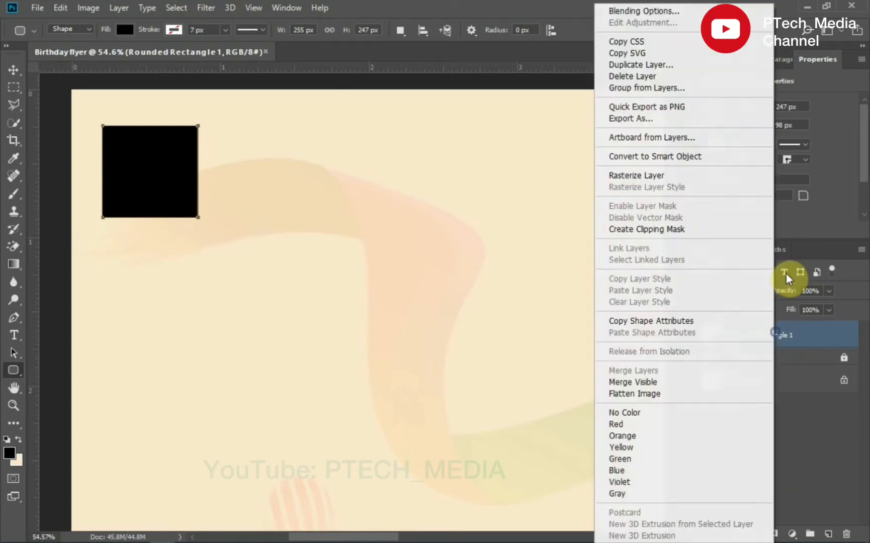
{"action": "left_click", "coordinate": [645, 83]}
{"action": "left_click", "coordinate": [378, 218]}
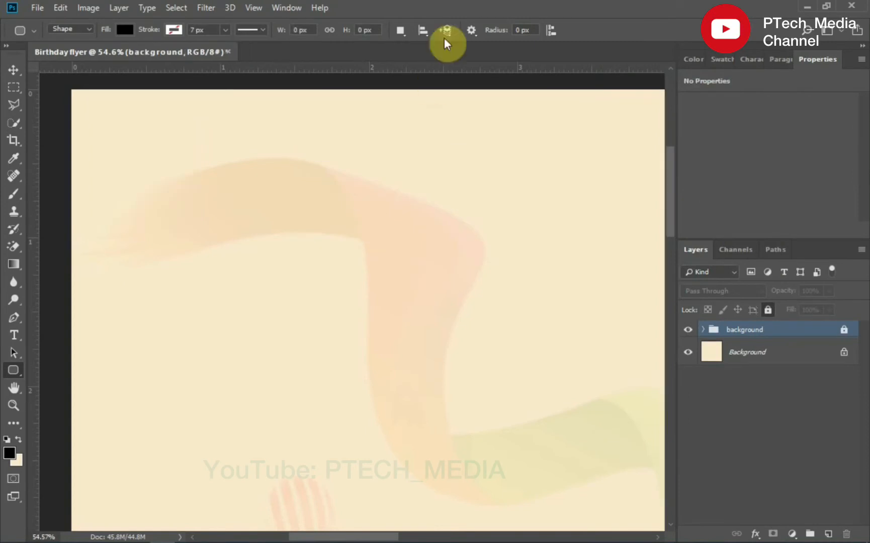
- Draw a 355 x 331 px rounded rectangle with a 100 px corner radius and delete it
{"action": "left_click", "coordinate": [505, 31]}
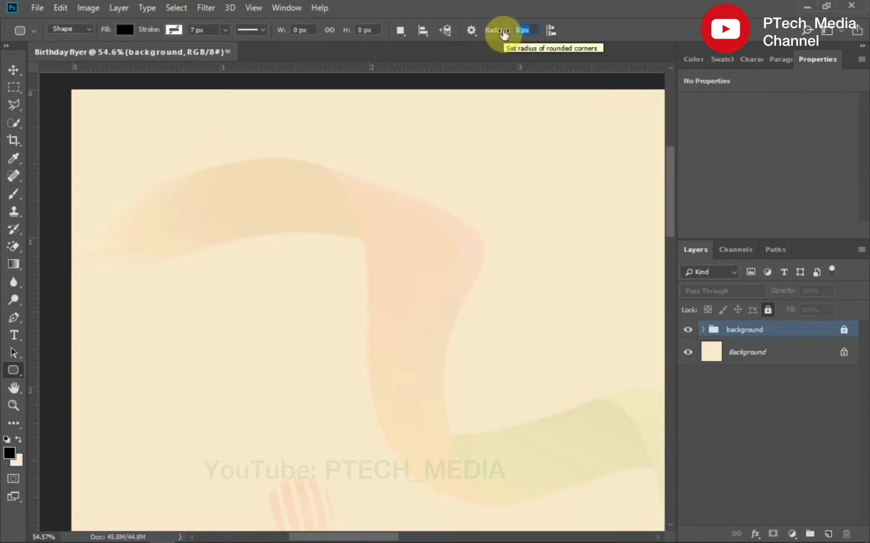
{"action": "type", "text": "100"}
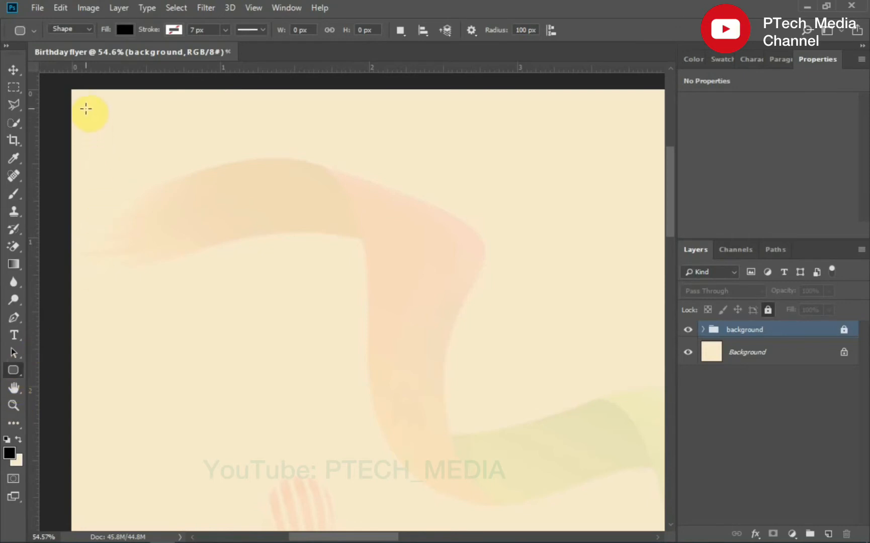
{"action": "left_click_drag", "start_coordinate": [85, 108], "coordinate": [132, 151]}
{"action": "left_click", "coordinate": [690, 113]}
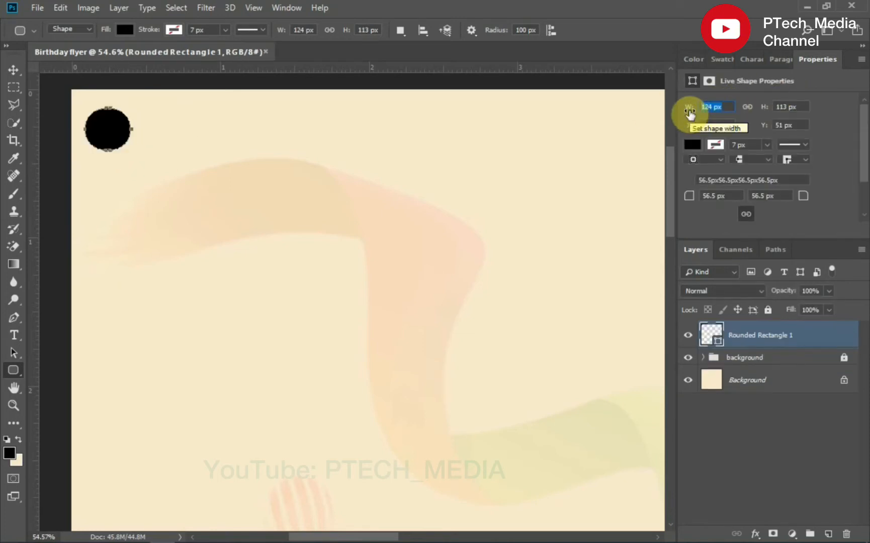
{"action": "type", "text": "3"}
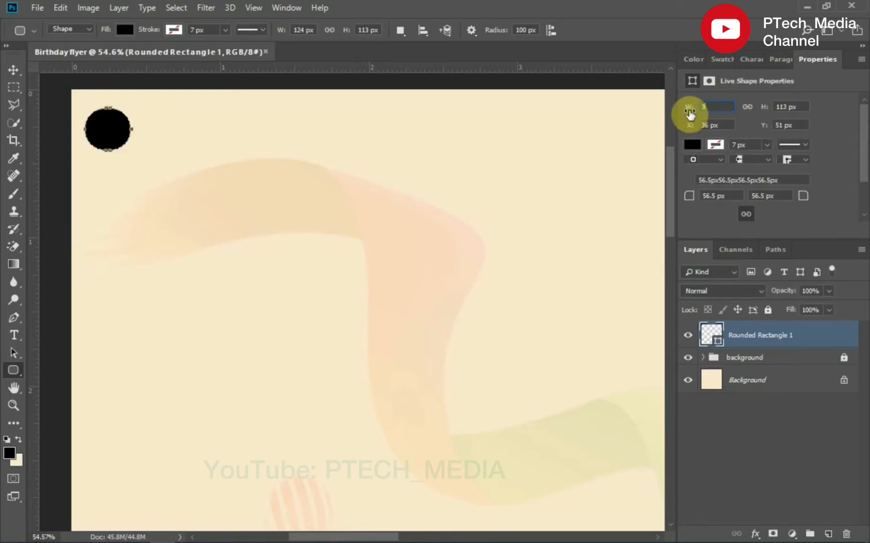
{"action": "type", "text": "55"}
{"action": "left_click_drag", "start_coordinate": [805, 106], "coordinate": [776, 110]}
{"action": "type", "text": "331"}
{"action": "key", "text": "Return"}
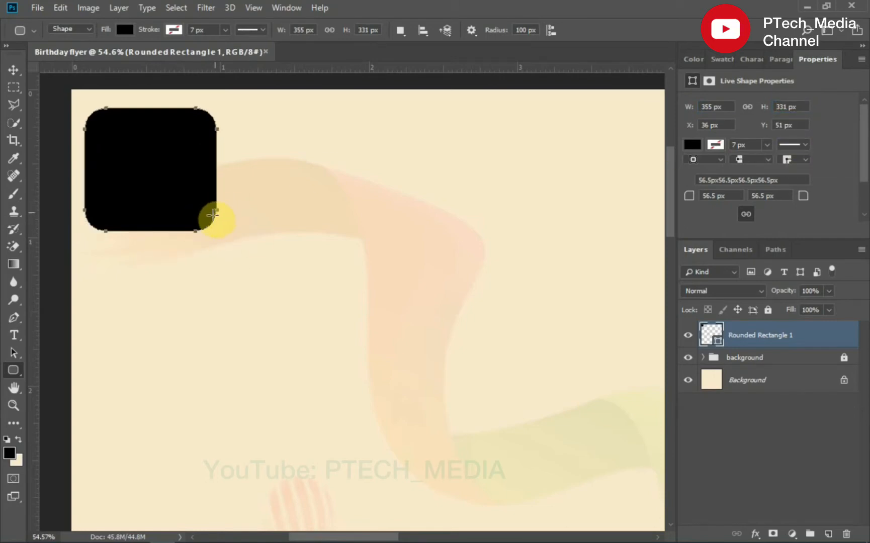
{"action": "key", "text": "Delete"}
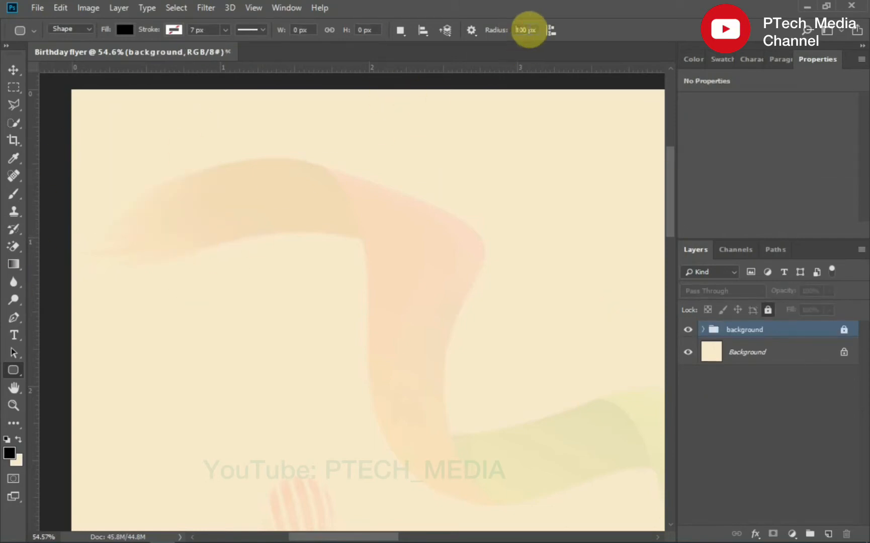
- Draw a rounded rectangle with a 50 px corner radius near the top-left and set its size to 355 x 331 px
{"action": "double_click", "coordinate": [526, 29]}
{"action": "type", "text": "50"}
{"action": "key", "text": "Return"}
{"action": "left_click_drag", "start_coordinate": [100, 112], "coordinate": [173, 195]}
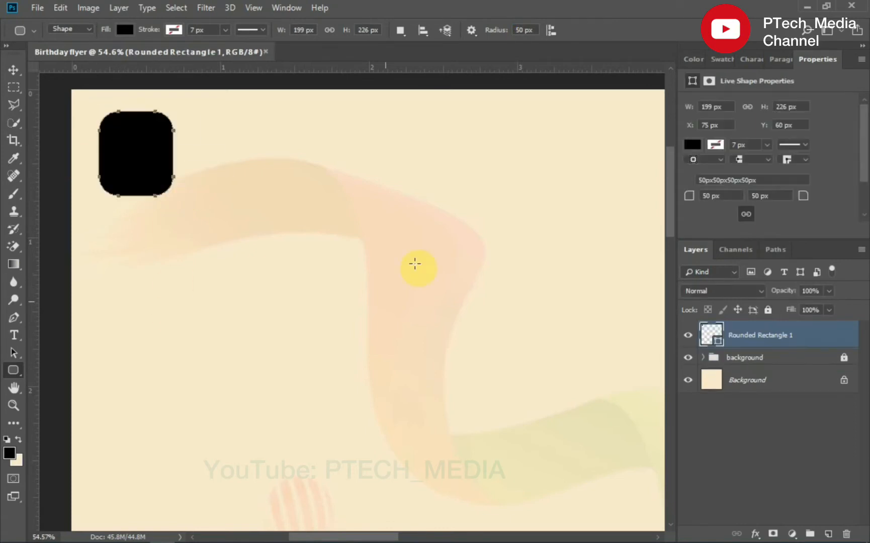
{"action": "left_click", "coordinate": [714, 107]}
{"action": "type", "text": "355"}
{"action": "left_click", "coordinate": [800, 107]}
{"action": "type", "text": "331"}
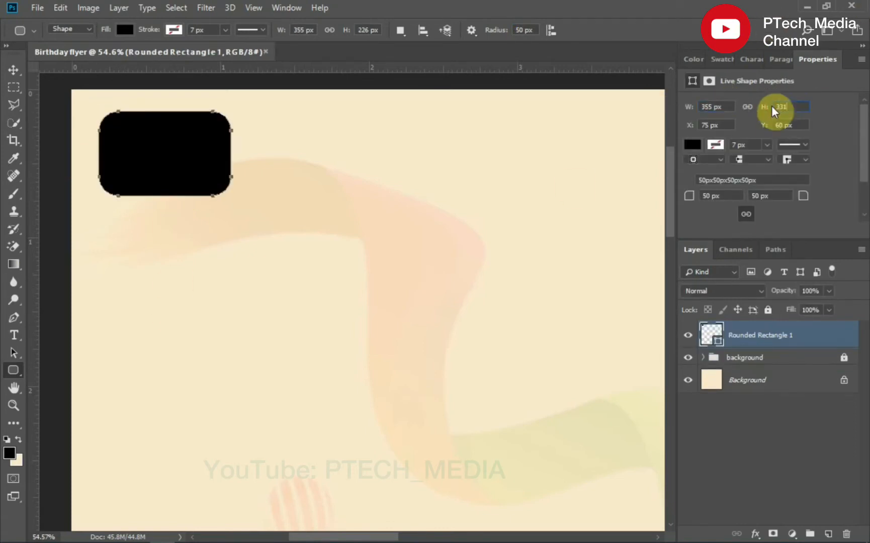
{"action": "key", "text": "Return"}
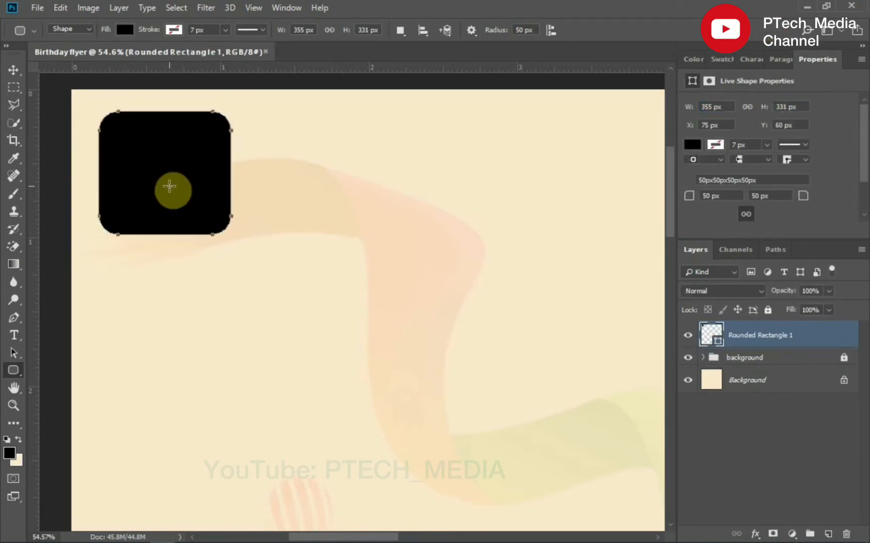
- Remove the rounded rectangle's fill and set its stroke colour to #dc0c0c
{"action": "left_click", "coordinate": [693, 145]}
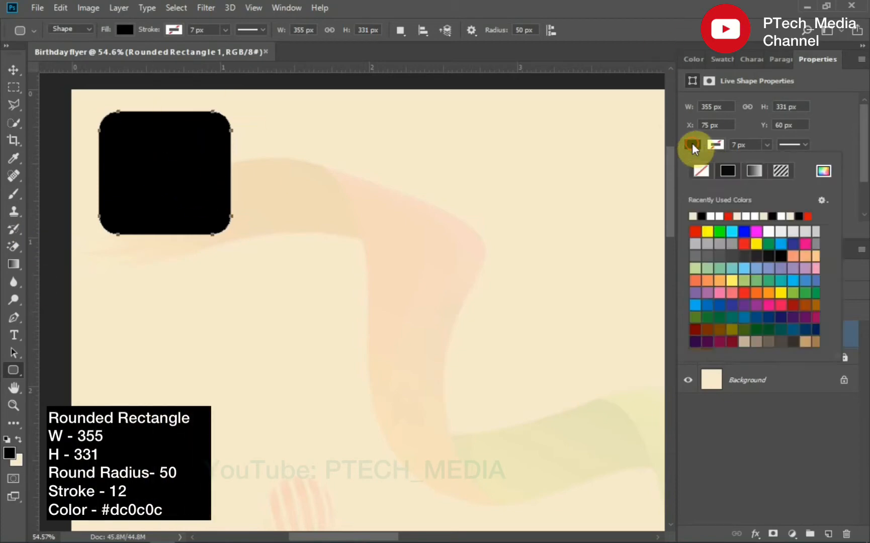
{"action": "left_click", "coordinate": [705, 169]}
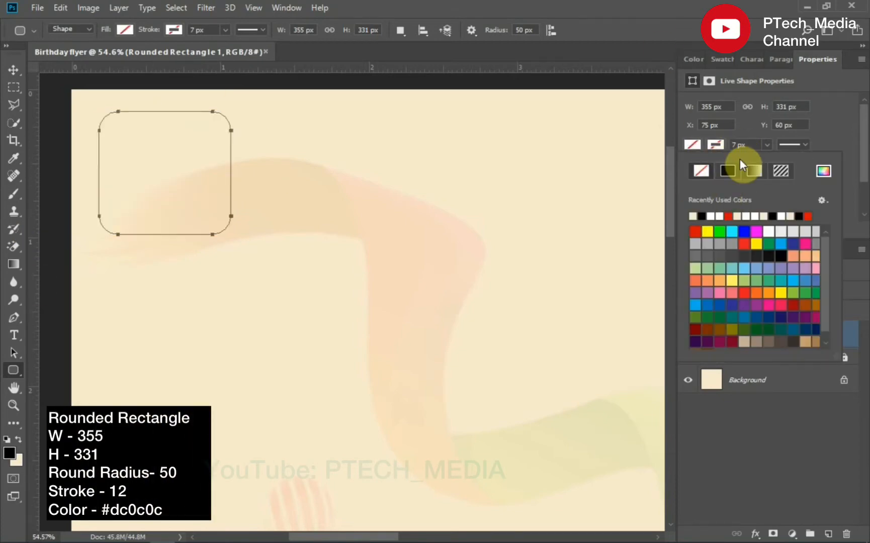
{"action": "left_click", "coordinate": [824, 171]}
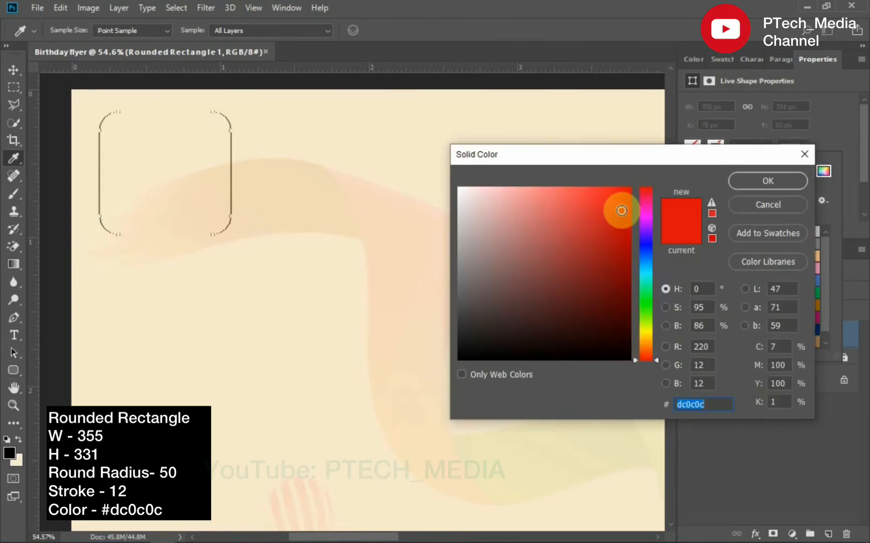
{"action": "left_click_drag", "start_coordinate": [600, 220], "coordinate": [603, 206]}
{"action": "double_click", "coordinate": [695, 404]}
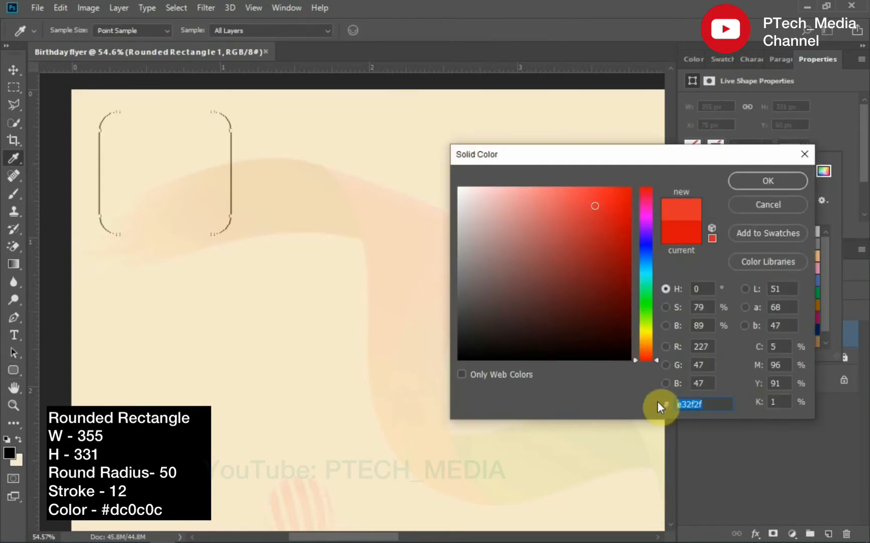
{"action": "type", "text": "dc0c0c"}
{"action": "key", "text": "Return"}
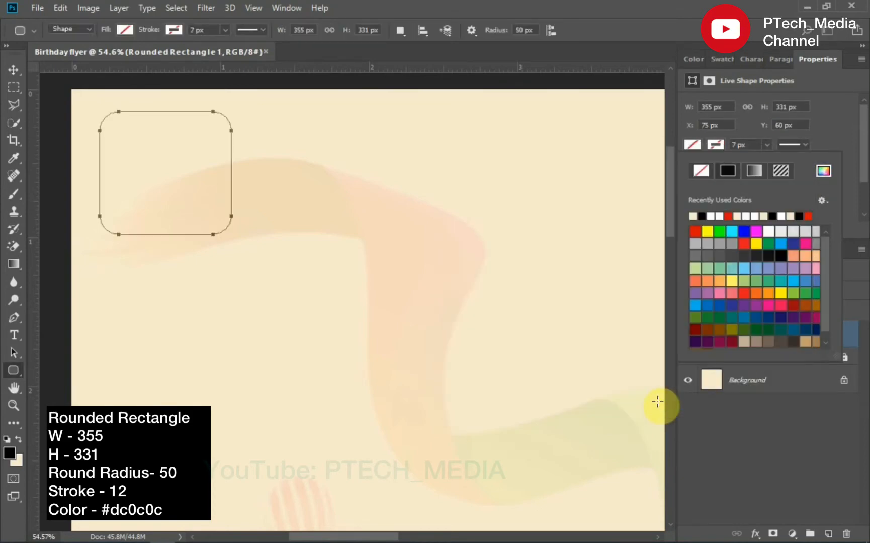
- Set the rounded rectangle's stroke width to 14 px
{"action": "left_click", "coordinate": [750, 144]}
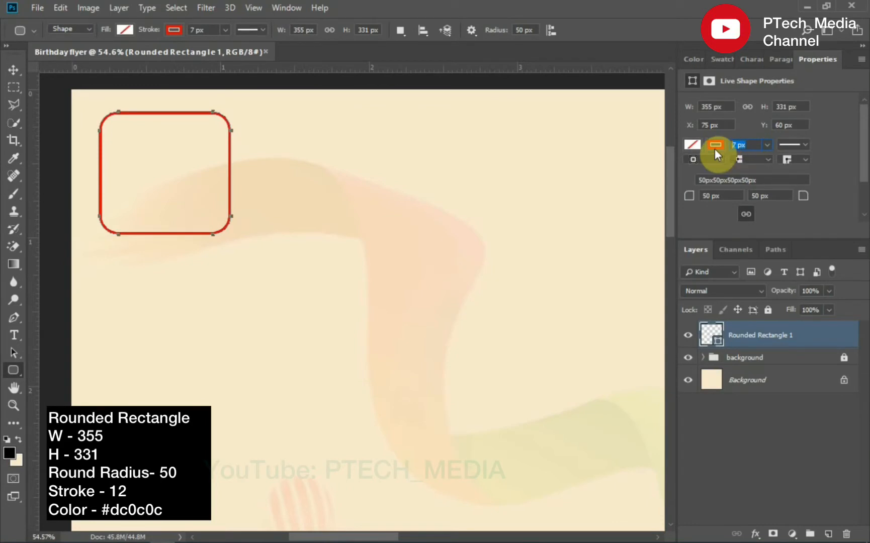
{"action": "type", "text": "14"}
{"action": "key", "text": "Return"}
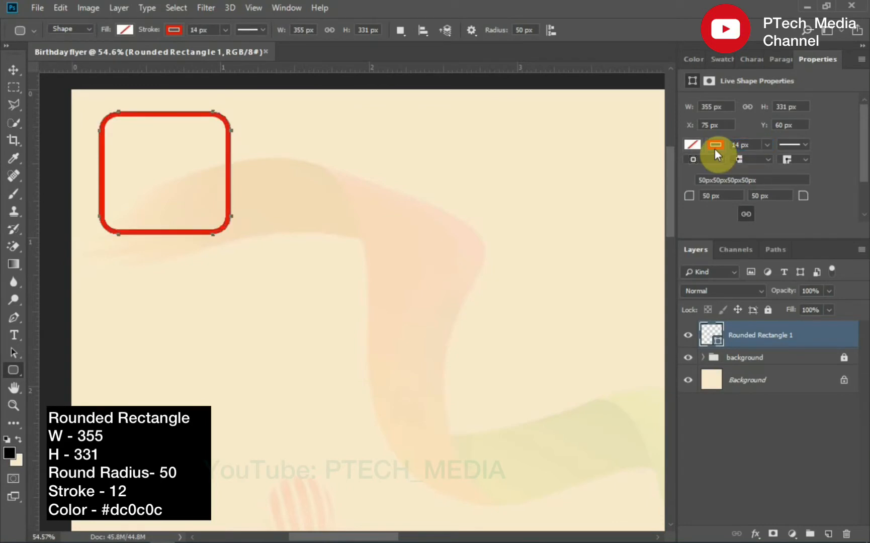
- Set the rounded rectangle's stroke width to 12 px
{"action": "key", "text": "ctrl+0"}
{"action": "key", "text": "v"}
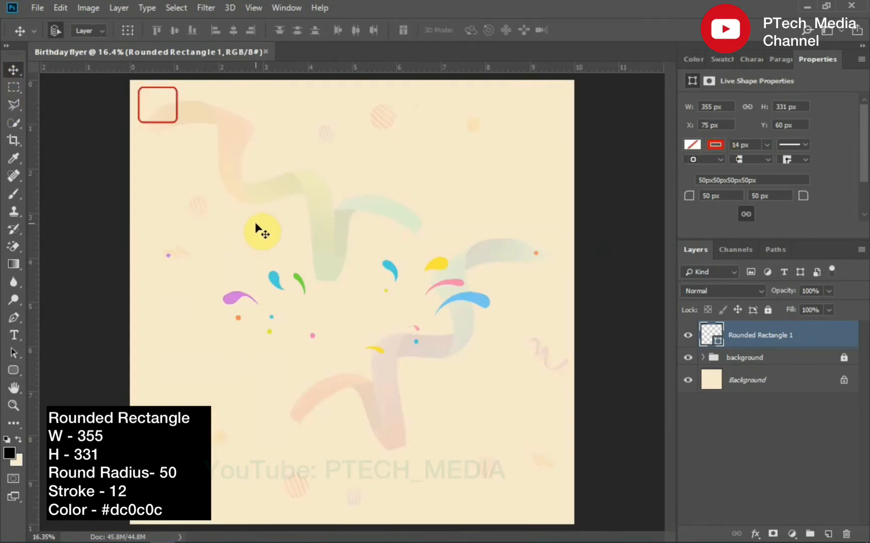
{"action": "left_click", "coordinate": [14, 405]}
{"action": "left_click_drag", "start_coordinate": [132, 83], "coordinate": [224, 137]}
{"action": "left_click", "coordinate": [740, 144]}
{"action": "type", "text": "1"}
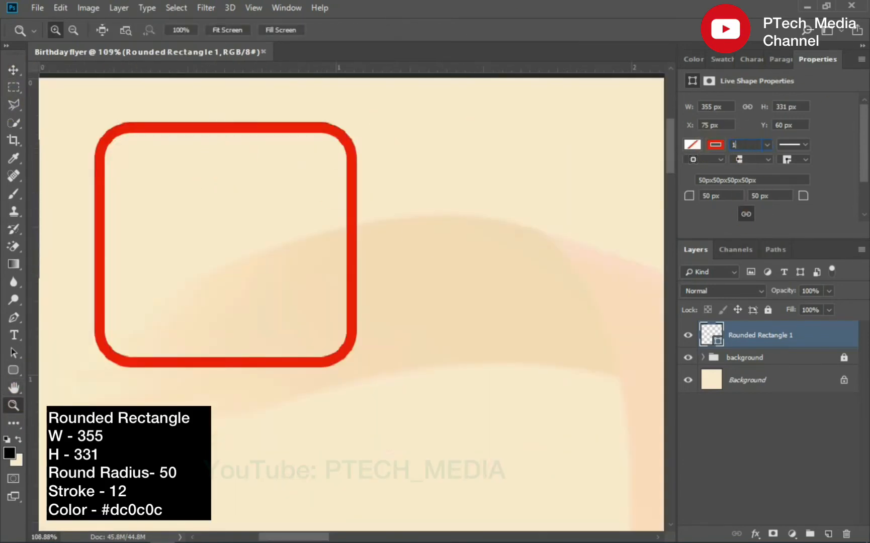
{"action": "type", "text": "2"}
{"action": "key", "text": "Return"}
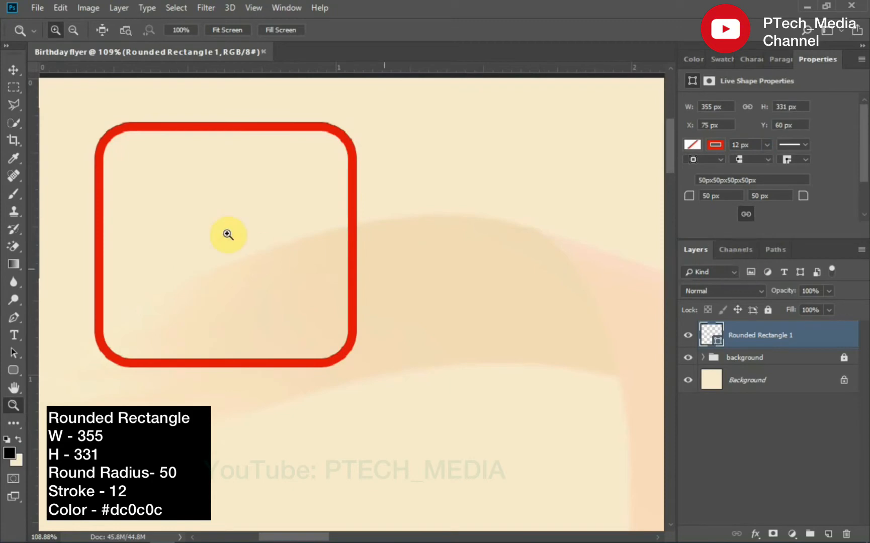
- Draw a thin rectangle about 346 x 8 px across the upper part of the rounded rectangle with a 4 px stroke
{"action": "key", "text": "v"}
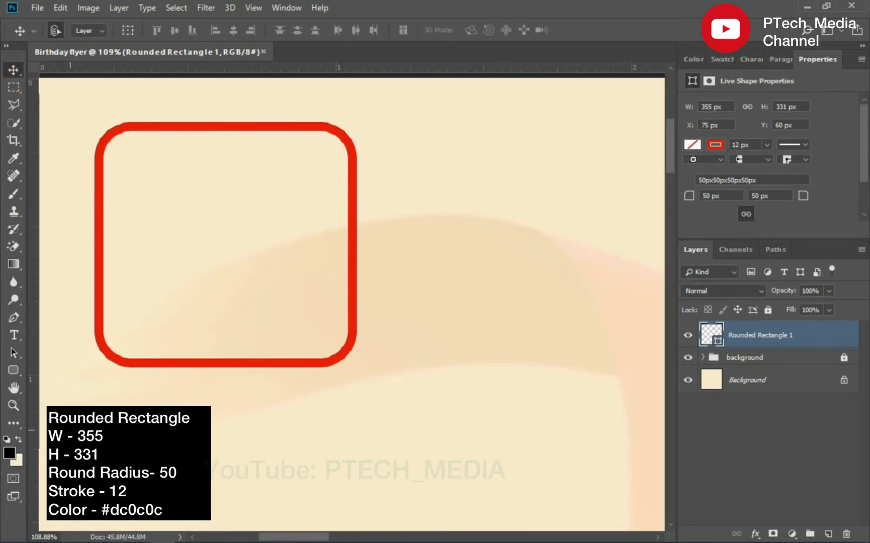
{"action": "right_click", "coordinate": [13, 370]}
{"action": "left_click", "coordinate": [55, 367]}
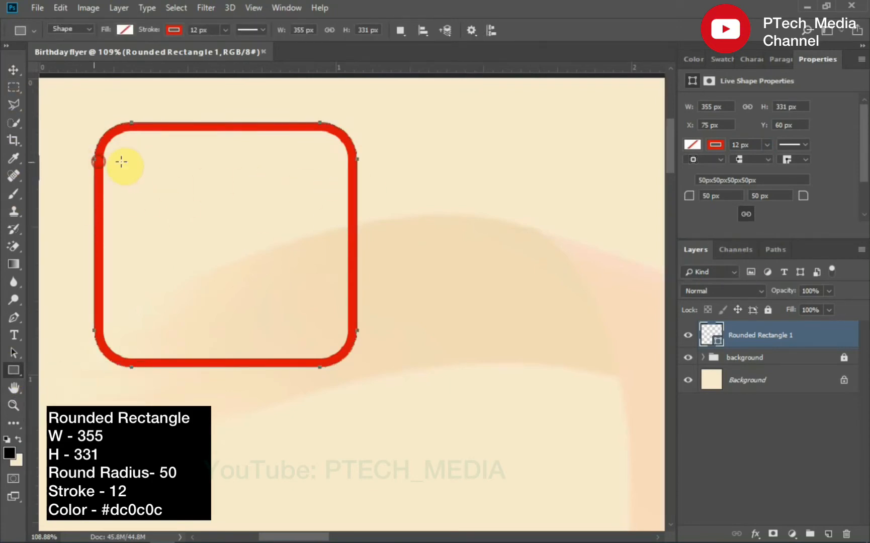
{"action": "left_click_drag", "start_coordinate": [97, 161], "coordinate": [355, 166]}
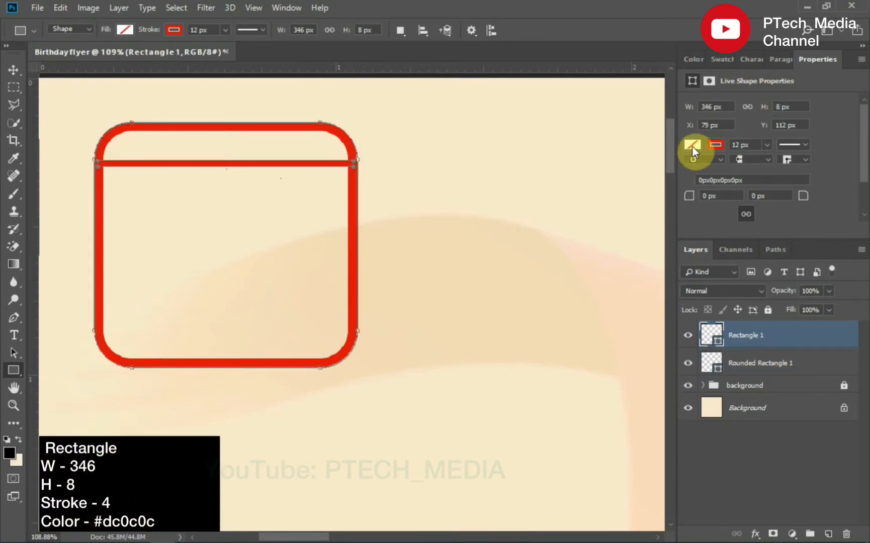
{"action": "type", "text": "4"}
{"action": "key", "text": "Return"}
{"action": "left_click", "coordinate": [13, 69]}
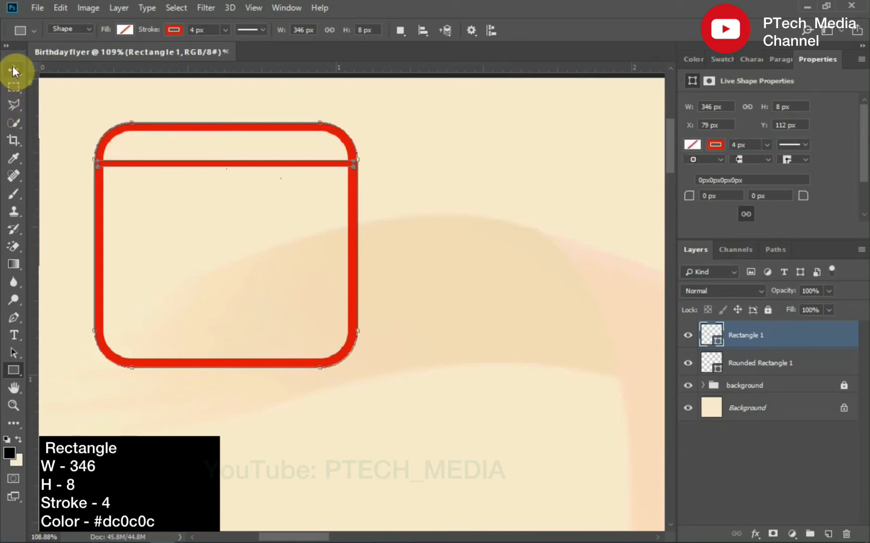
- Duplicate the thin line and move the copy just below the original
{"action": "key", "text": "ctrl+j"}
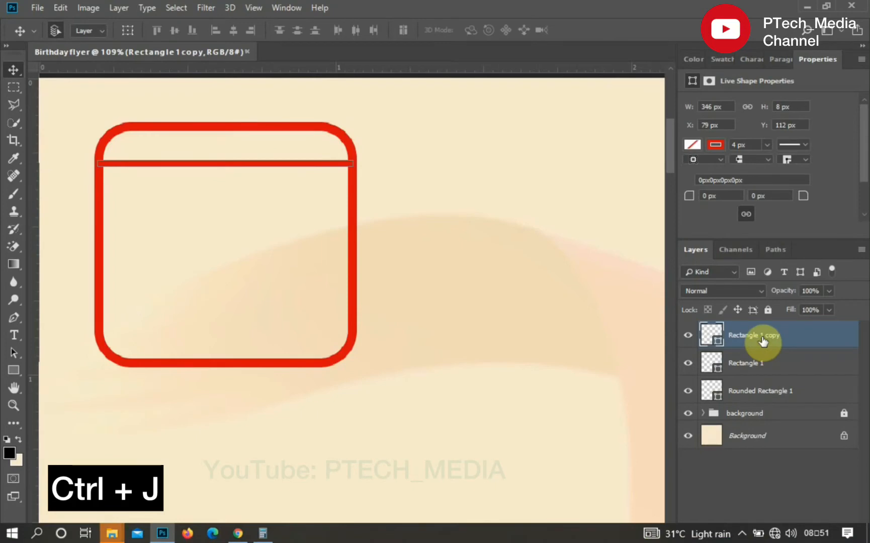
{"action": "left_click_drag", "start_coordinate": [197, 167], "coordinate": [201, 189]}
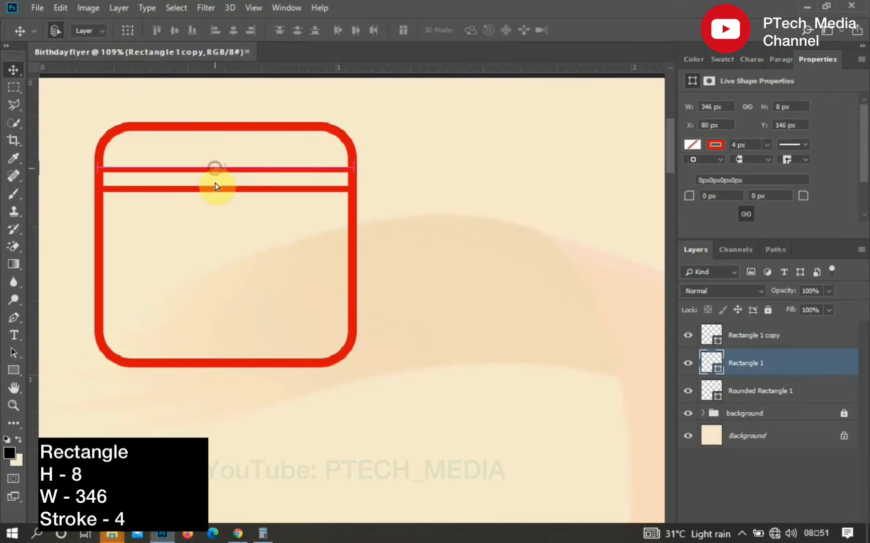
{"action": "left_click_drag", "start_coordinate": [214, 185], "coordinate": [220, 189]}
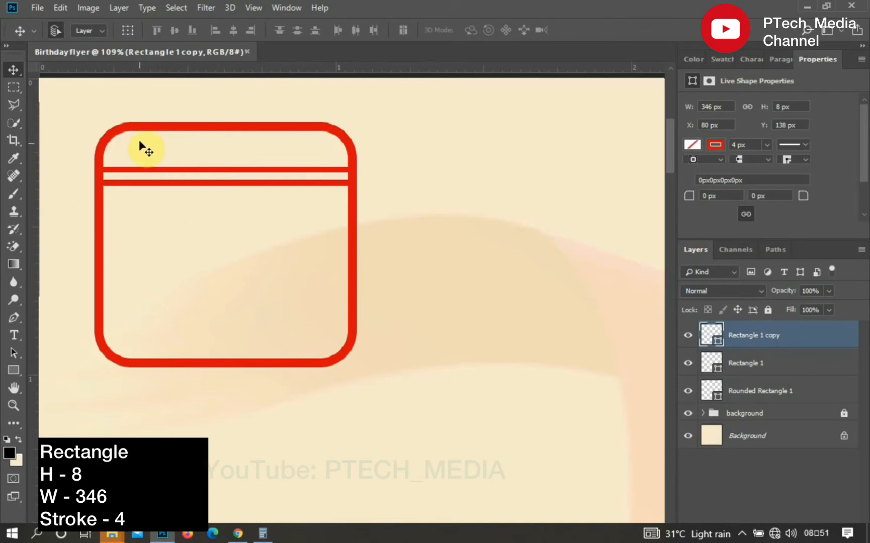
- Draw a small circle about 30 px wide in the header's left side and duplicate it to the right side
{"action": "right_click", "coordinate": [15, 371]}
{"action": "left_click", "coordinate": [81, 396]}
{"action": "left_click_drag", "start_coordinate": [129, 127], "coordinate": [140, 157]}
{"action": "left_click", "coordinate": [14, 70]}
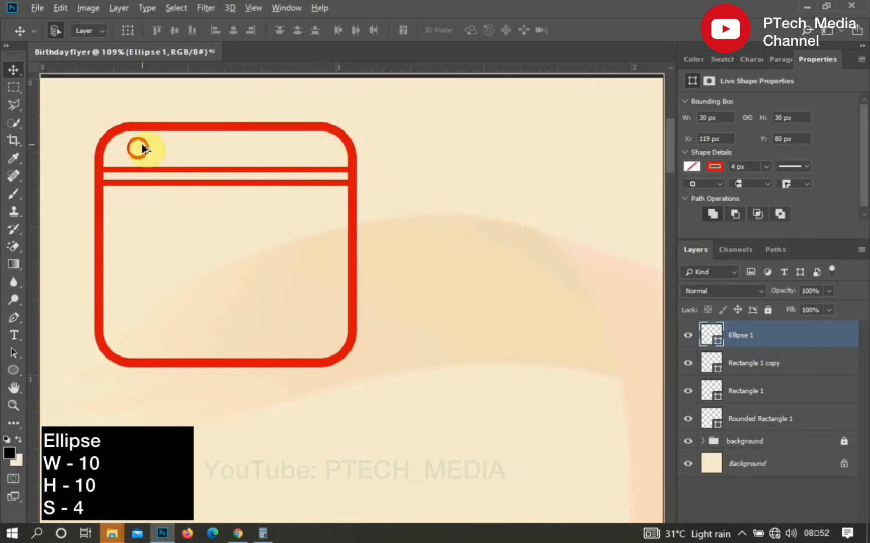
{"action": "mouse_move", "coordinate": [142, 149]}
{"action": "left_mouse_down"}
{"action": "mouse_move", "coordinate": [318, 147]}
{"action": "mouse_move", "coordinate": [299, 141]}
{"action": "mouse_move", "coordinate": [304, 151]}
{"action": "left_mouse_up"}
- Draw a thin vertical rectangle about 3 x 32 px over the right ring and duplicate it onto the left ring
{"action": "left_click", "coordinate": [23, 370]}
{"action": "left_click", "coordinate": [47, 374]}
{"action": "left_click", "coordinate": [14, 70]}
{"action": "left_click", "coordinate": [309, 146]}
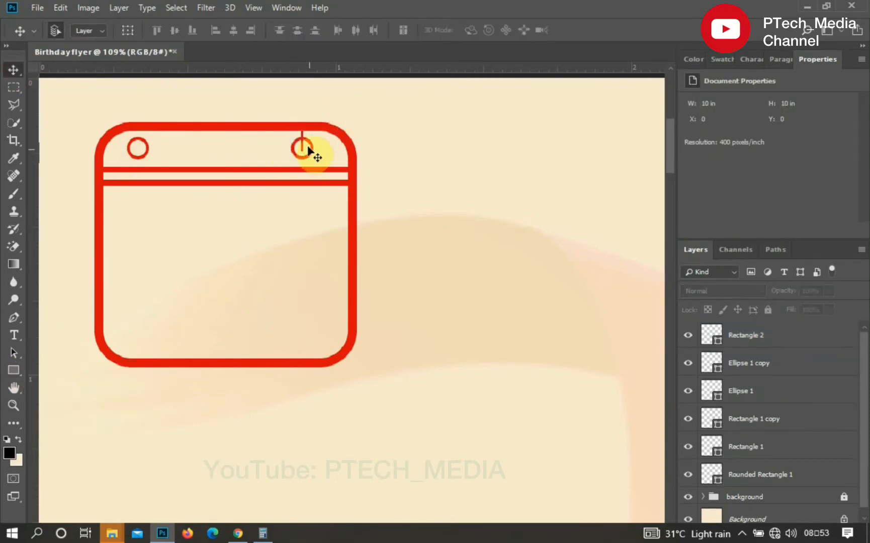
{"action": "left_click", "coordinate": [302, 135]}
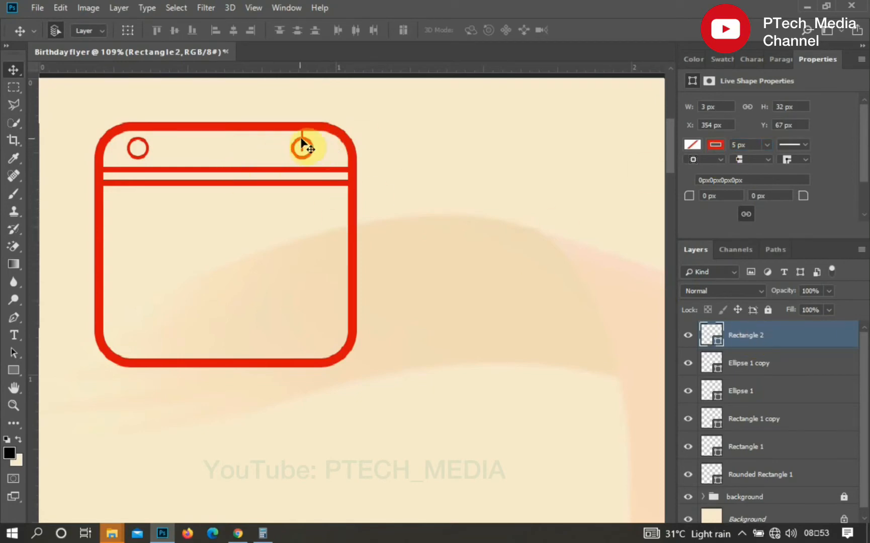
{"action": "left_click_drag", "start_coordinate": [302, 139], "coordinate": [138, 143], "text": "alt"}
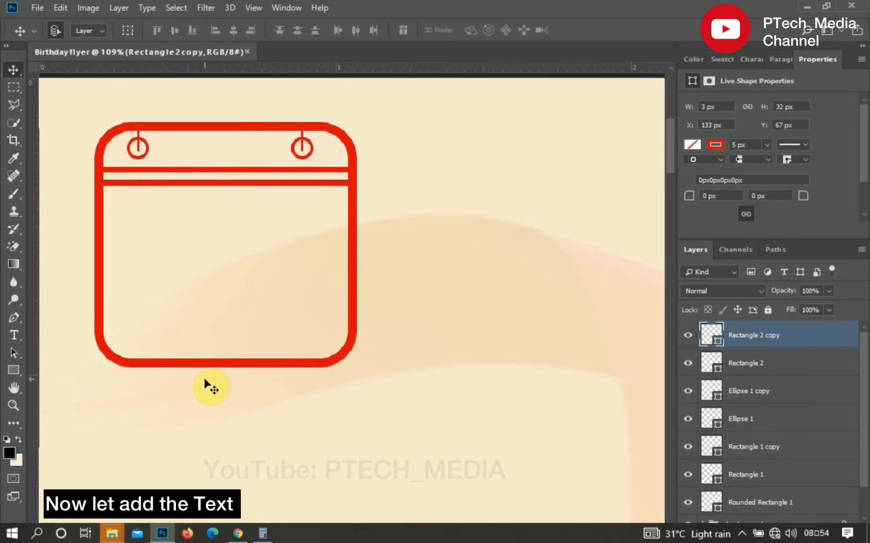
- Add the text OCT inside the calendar below the header lines
{"action": "key", "text": "t"}
{"action": "left_click", "coordinate": [158, 210]}
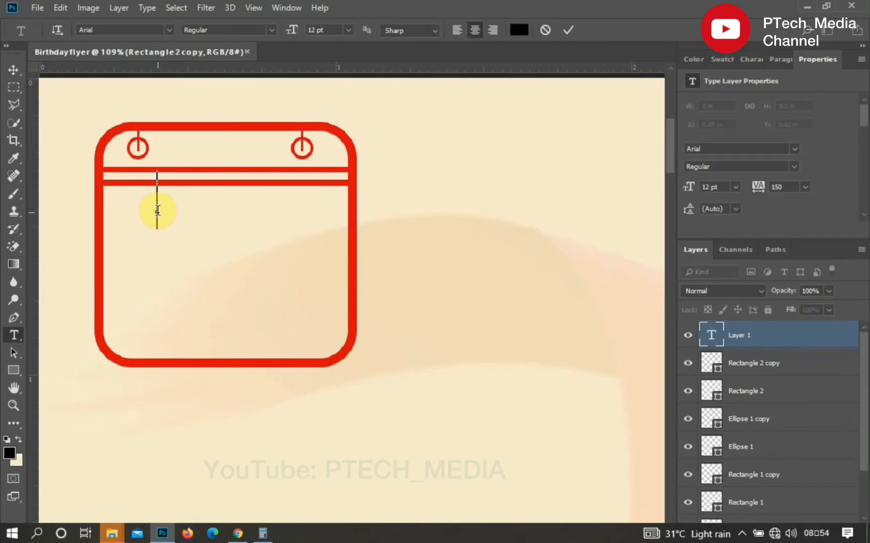
{"action": "type", "text": "OCT"}
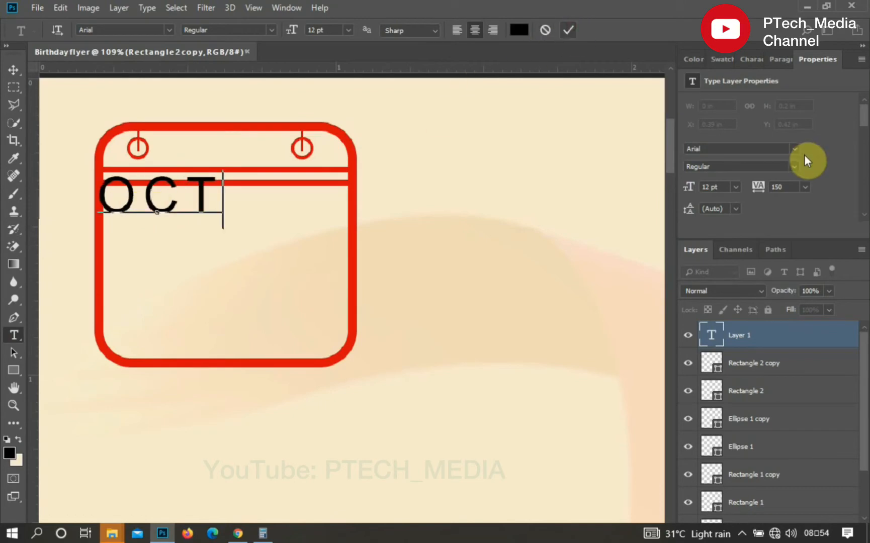
{"action": "key", "text": "ctrl+Return"}
- Set the OCT text's font to Berlin Sans FB Demi in Bold style
{"action": "left_click", "coordinate": [753, 57]}
{"action": "left_click", "coordinate": [691, 82]}
{"action": "left_click", "coordinate": [719, 82]}
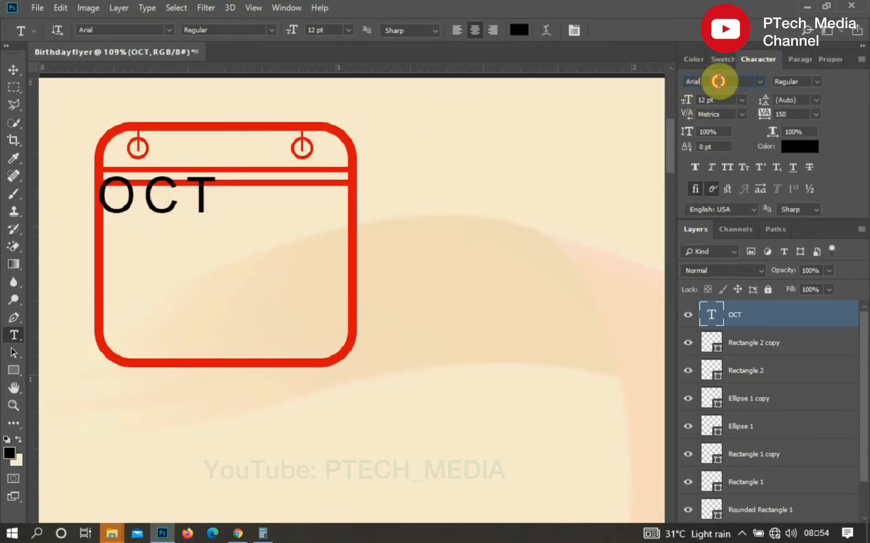
{"action": "double_click", "coordinate": [718, 81]}
{"action": "type", "text": "BERLI"}
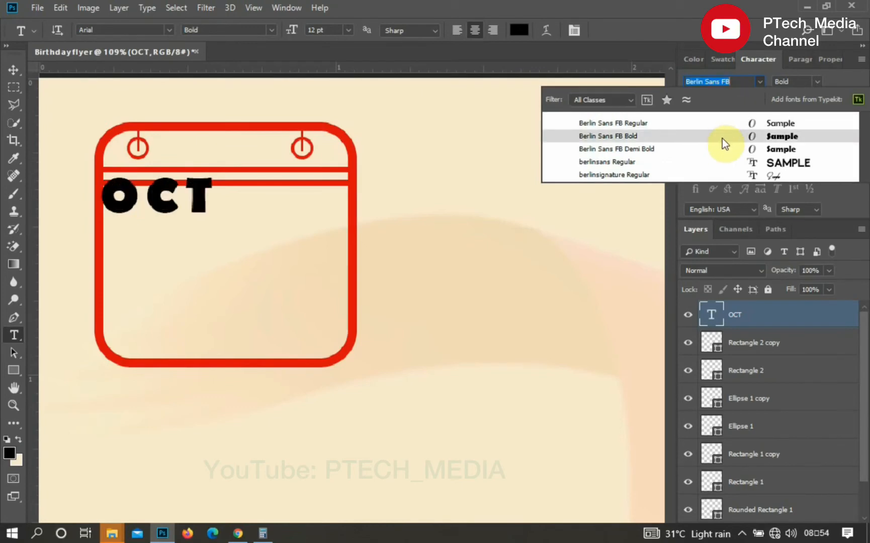
{"action": "left_click", "coordinate": [728, 150]}
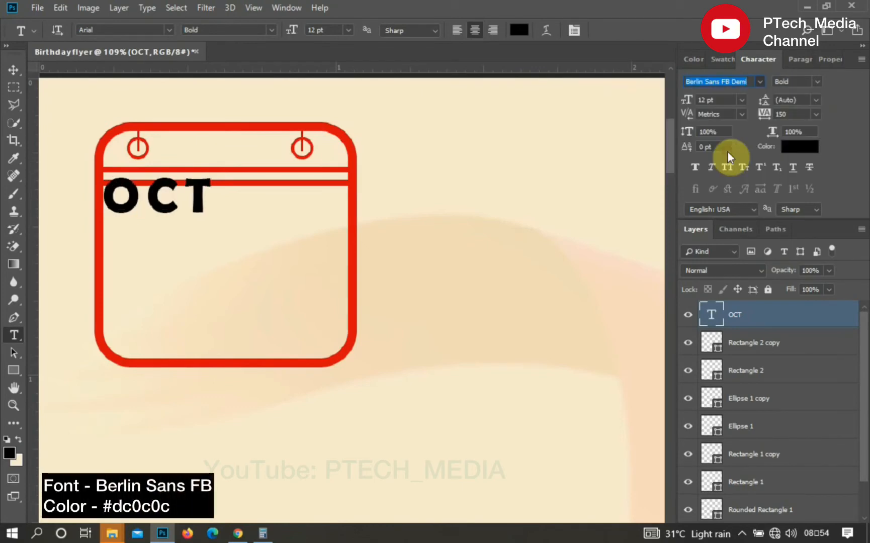
- Set the OCT text's tracking to 200 and center it horizontally in the calendar
{"action": "left_click", "coordinate": [816, 114]}
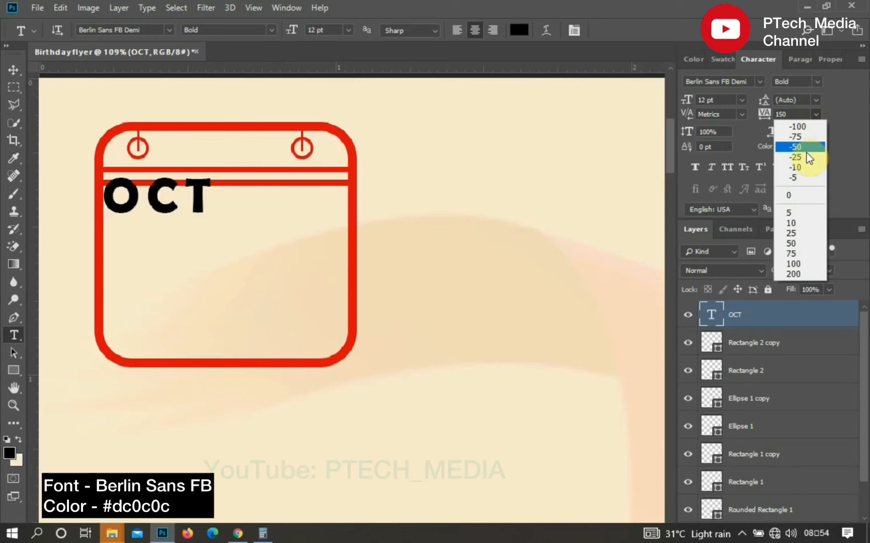
{"action": "left_click", "coordinate": [797, 273]}
{"action": "left_click", "coordinate": [14, 70]}
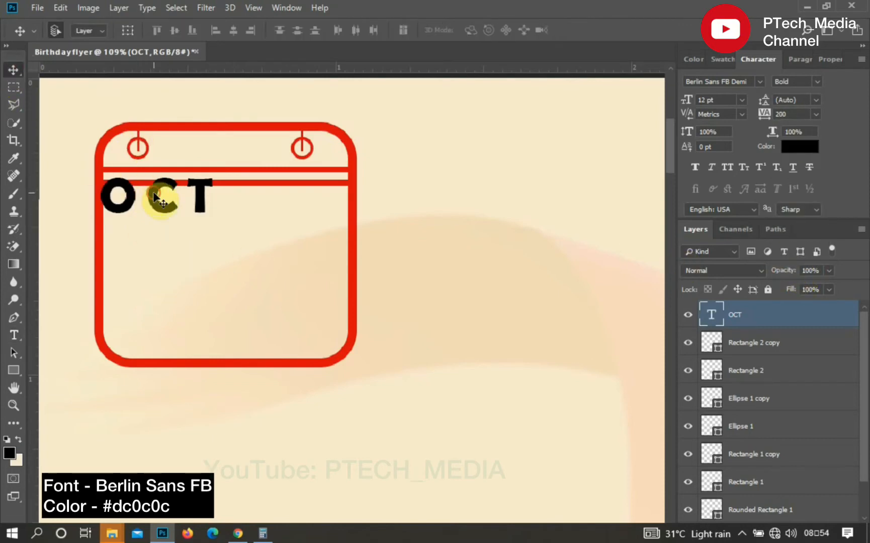
{"action": "left_click_drag", "start_coordinate": [158, 196], "coordinate": [225, 213]}
- Set the OCT text's font size to 13 pt and nudge it slightly down
{"action": "left_click_drag", "start_coordinate": [711, 100], "coordinate": [685, 97]}
{"action": "type", "text": "15"}
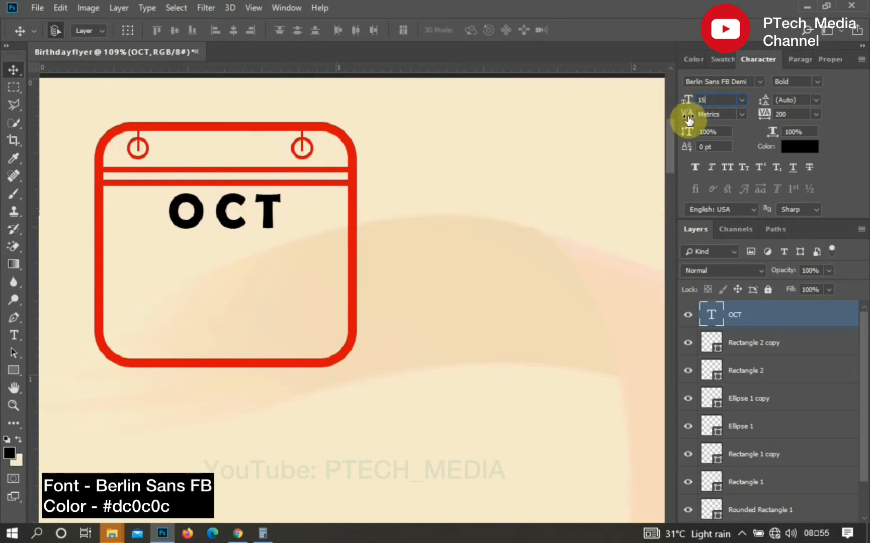
{"action": "key", "text": "Return"}
{"action": "left_click_drag", "start_coordinate": [221, 208], "coordinate": [222, 214]}
{"action": "left_click_drag", "start_coordinate": [723, 99], "coordinate": [669, 104]}
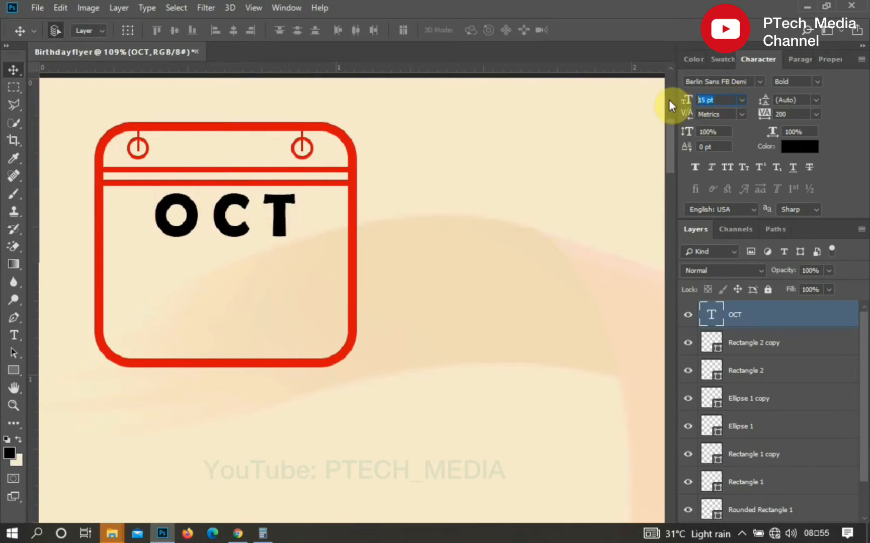
{"action": "type", "text": "13"}
{"action": "key", "text": "Return"}
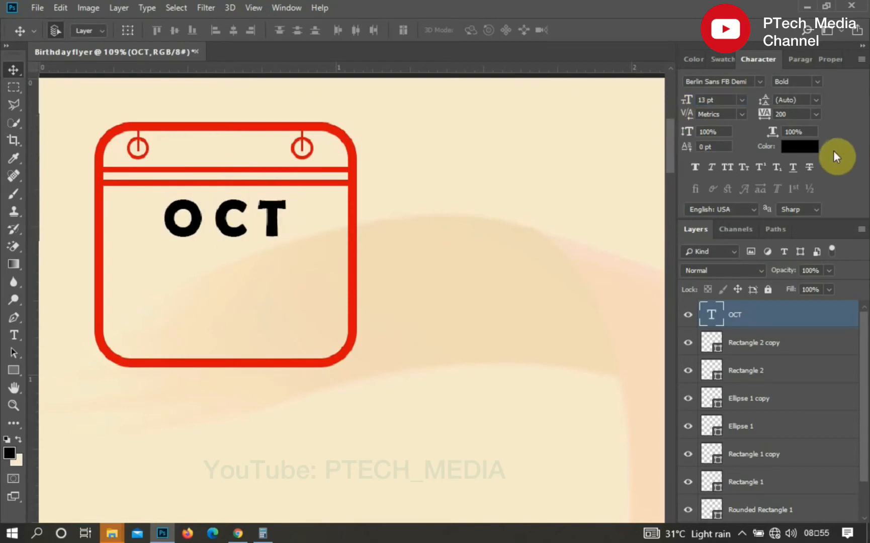
- Color the OCT text red #dc0c0c by sampling the calendar outline
{"action": "left_click", "coordinate": [816, 146]}
{"action": "left_click", "coordinate": [354, 177]}
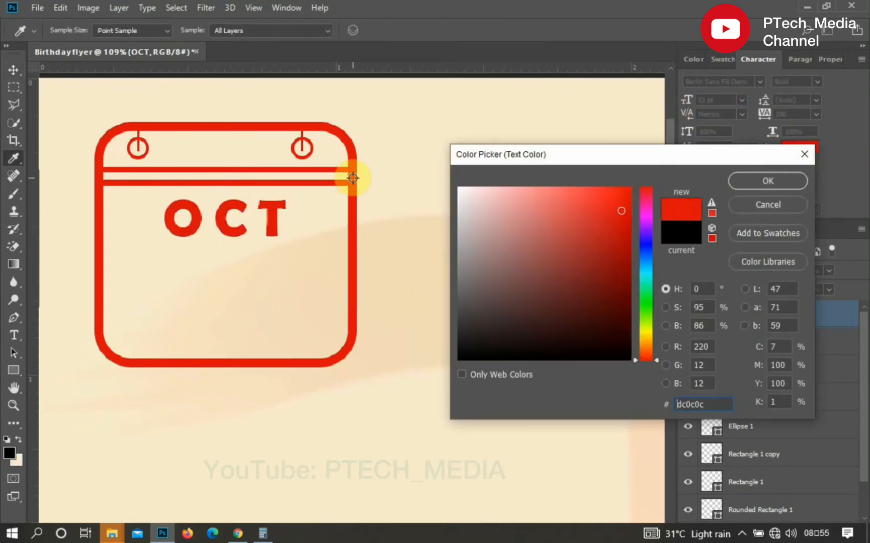
{"action": "left_click_drag", "start_coordinate": [708, 404], "coordinate": [676, 404]}
{"action": "left_click", "coordinate": [707, 404]}
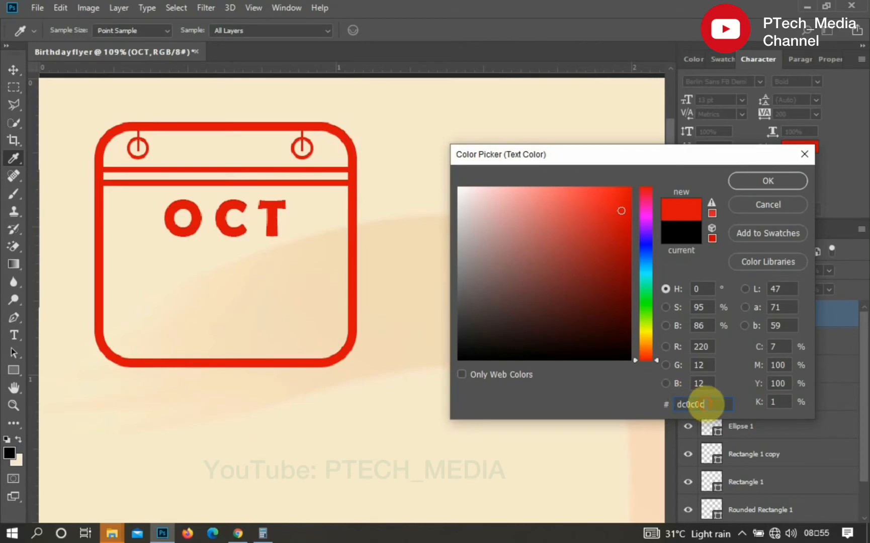
{"action": "left_click", "coordinate": [754, 180]}
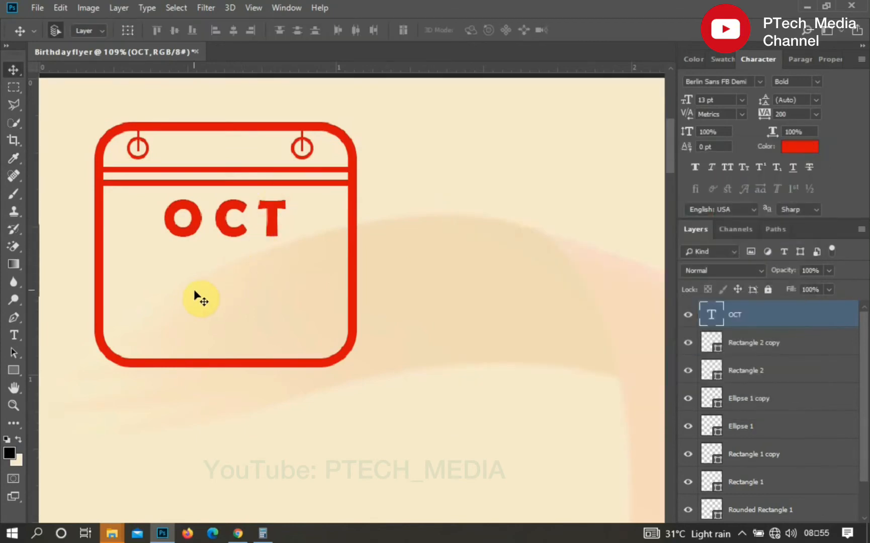
- Add the text 17 inside the calendar below OCT and center it horizontally
{"action": "type", "text": "t"}
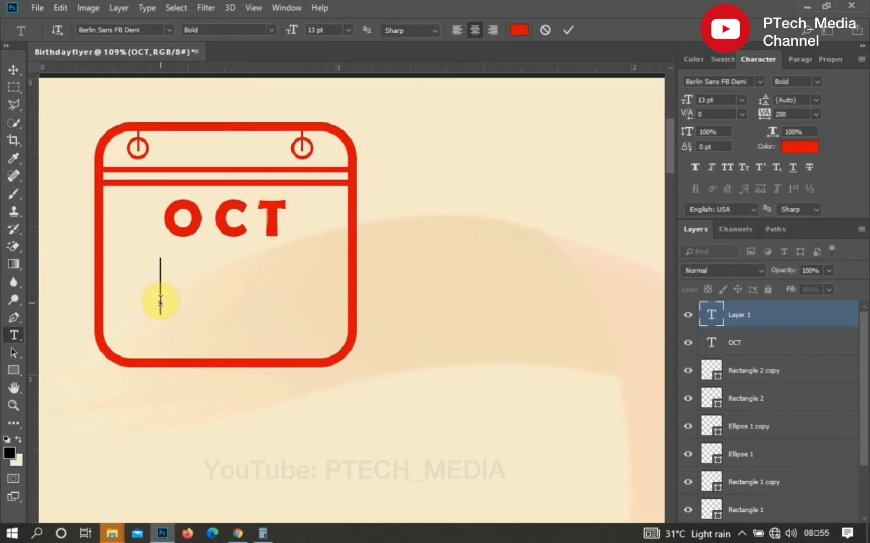
{"action": "type", "text": "17"}
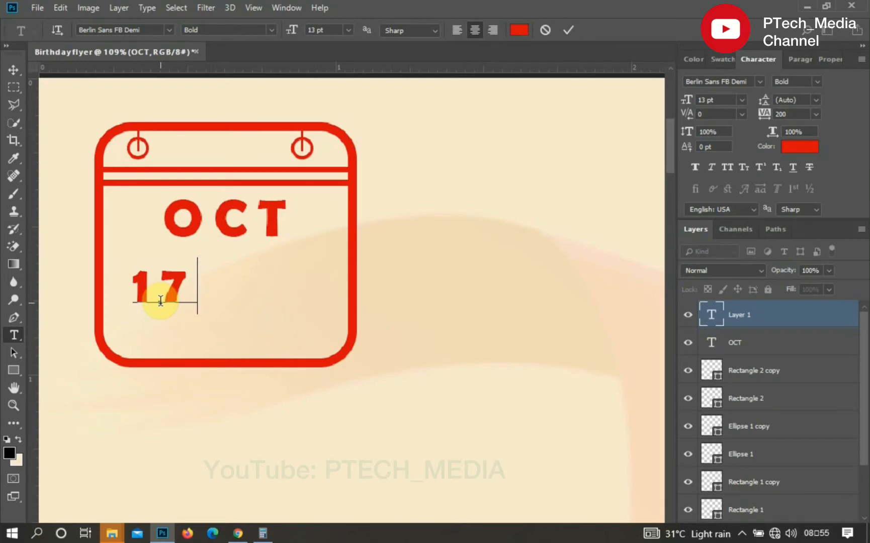
{"action": "left_click", "coordinate": [568, 31]}
{"action": "left_click", "coordinate": [14, 70]}
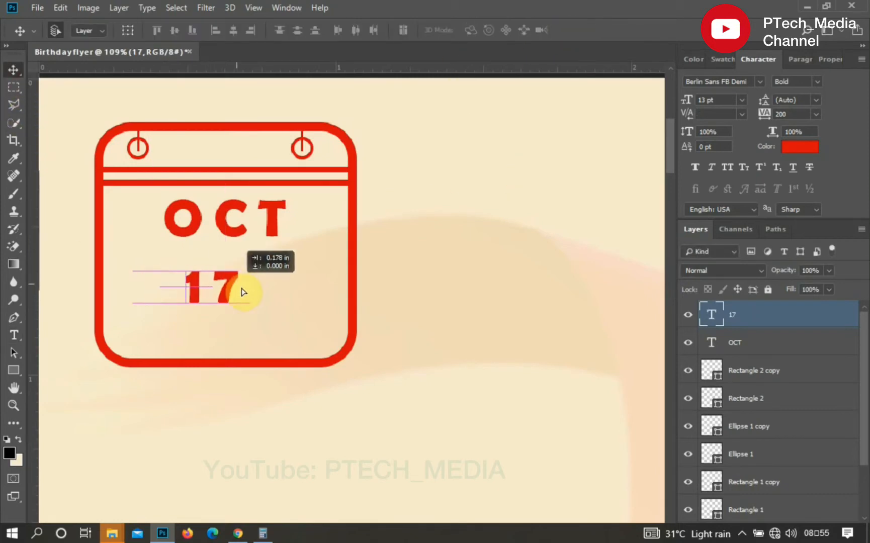
{"action": "left_click_drag", "start_coordinate": [189, 288], "coordinate": [253, 297]}
- Try sizing the 17 text at 100 pt and then 50 pt, repositioning it in the calendar
{"action": "left_click", "coordinate": [686, 103]}
{"action": "type", "text": "100"}
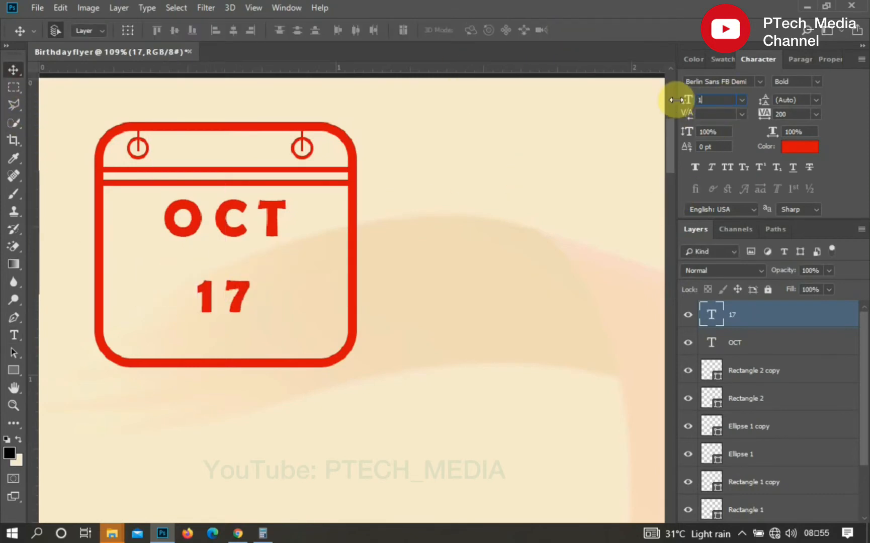
{"action": "left_click", "coordinate": [327, 211]}
{"action": "left_click_drag", "start_coordinate": [327, 212], "coordinate": [316, 279]}
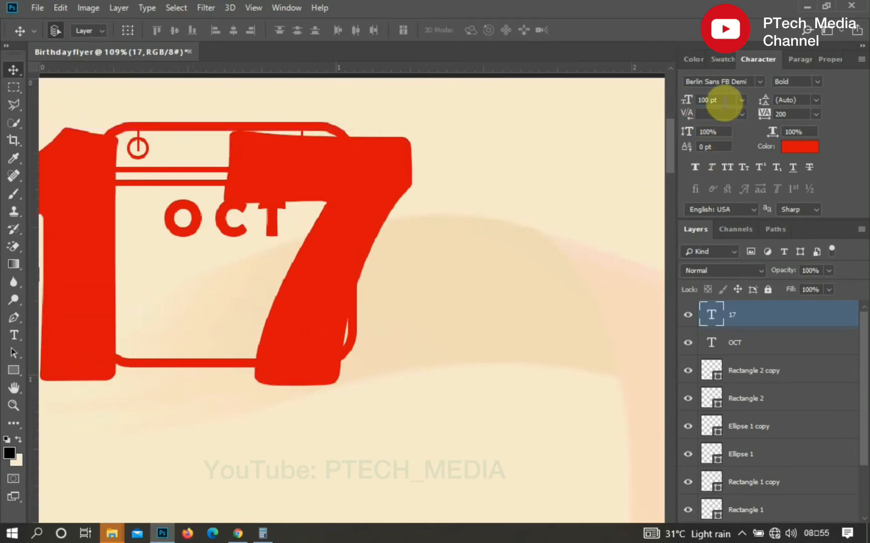
{"action": "left_click", "coordinate": [690, 101]}
{"action": "type", "text": "50"}
{"action": "left_click", "coordinate": [682, 149]}
{"action": "left_click_drag", "start_coordinate": [257, 350], "coordinate": [274, 336]}
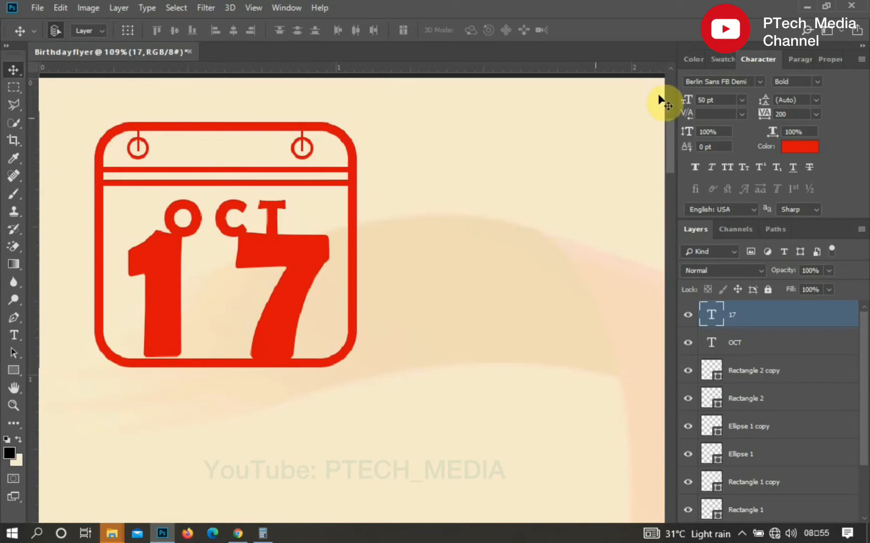
- Set the 17 text's font to Balibold at 30 pt and position it under OCT
{"action": "type", "text": "BALI"}
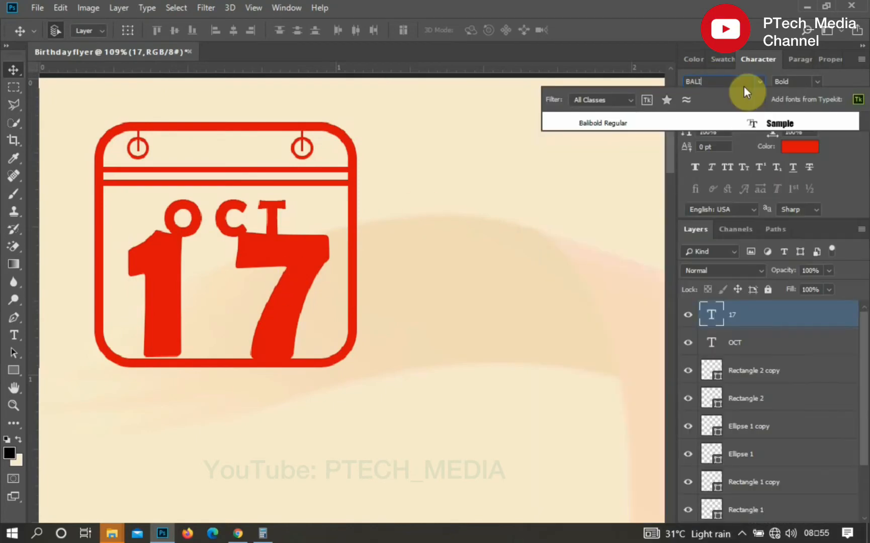
{"action": "left_click", "coordinate": [645, 125]}
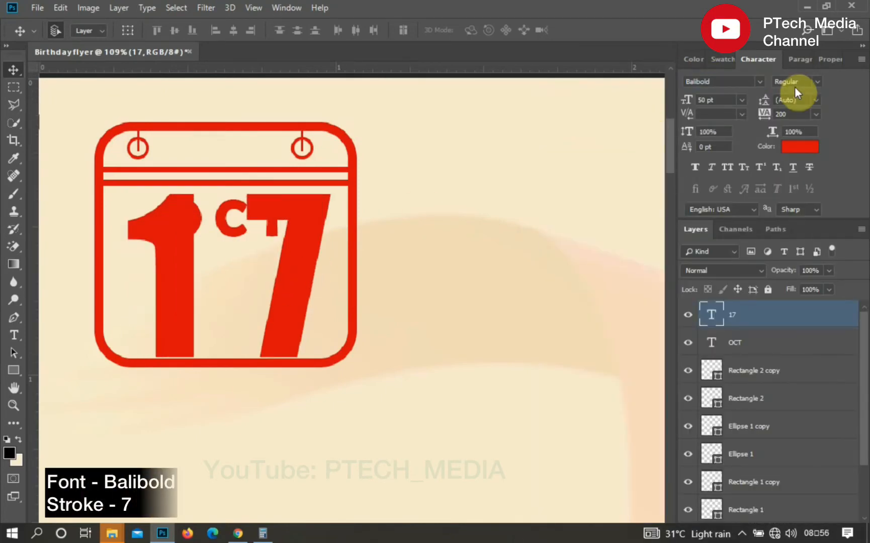
{"action": "left_click", "coordinate": [704, 99]}
{"action": "type", "text": "30"}
{"action": "key", "text": "Return"}
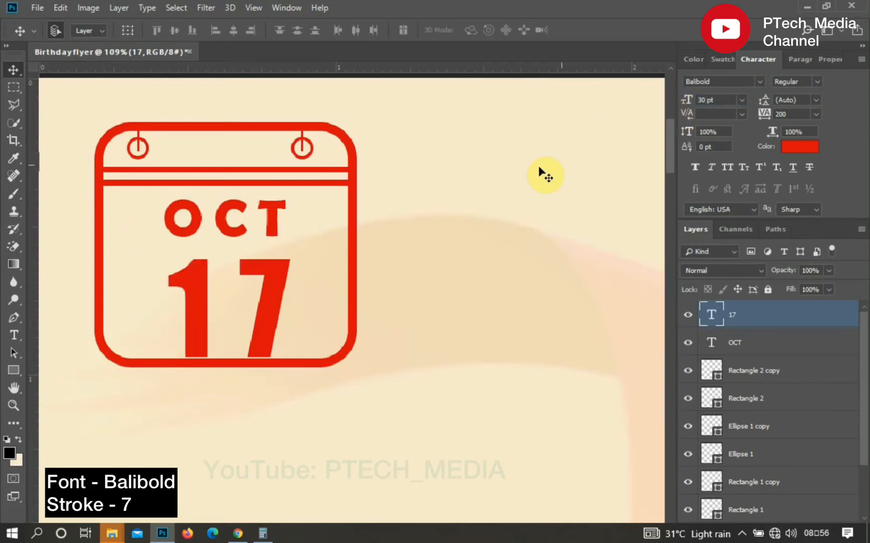
{"action": "left_click_drag", "start_coordinate": [266, 311], "coordinate": [265, 307]}
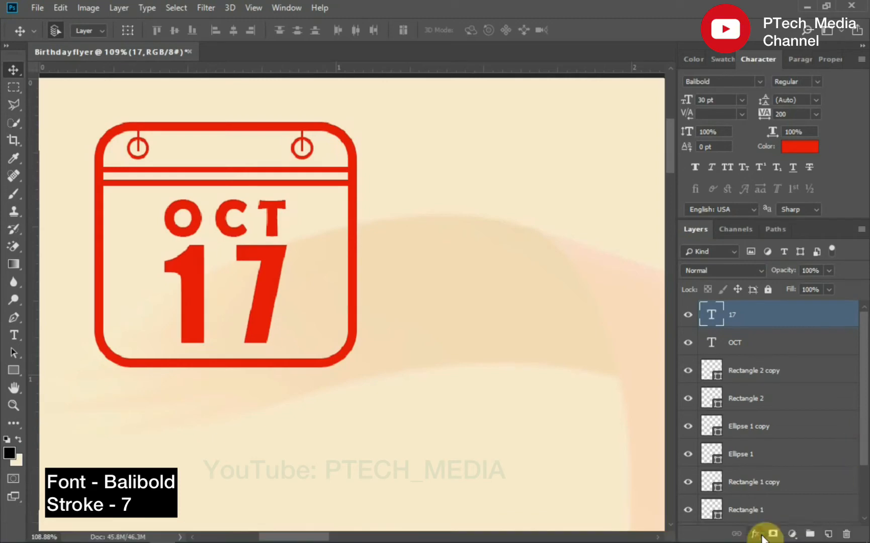
- Add a Stroke layer effect to the 17 text layer
{"action": "left_click", "coordinate": [756, 534]}
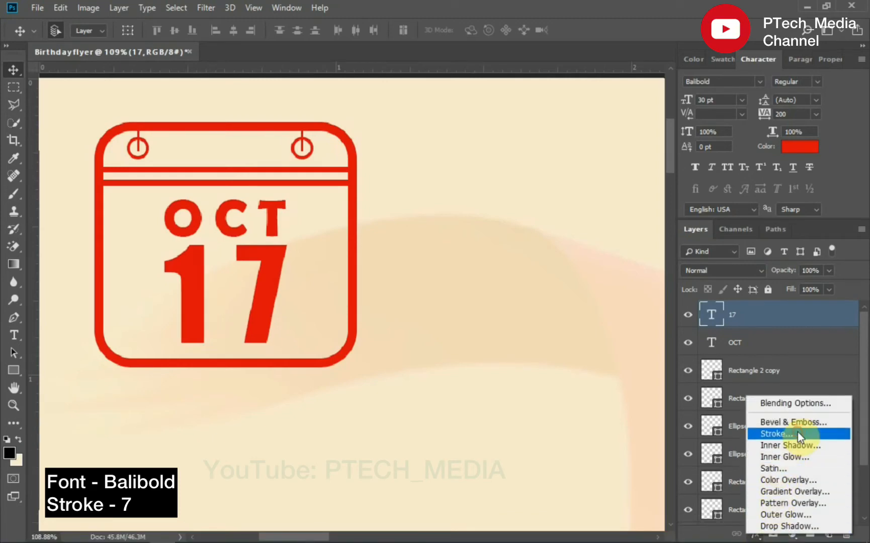
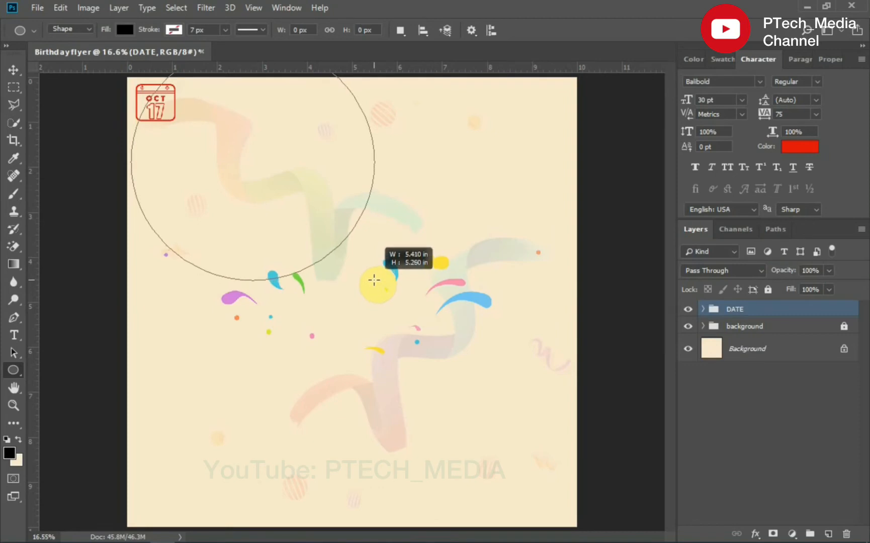
- Draw a circle in the middle of the flyer and set its size to 2072 × 2072 px
{"action": "left_click", "coordinate": [14, 70]}
{"action": "left_click_drag", "start_coordinate": [287, 153], "coordinate": [386, 245]}
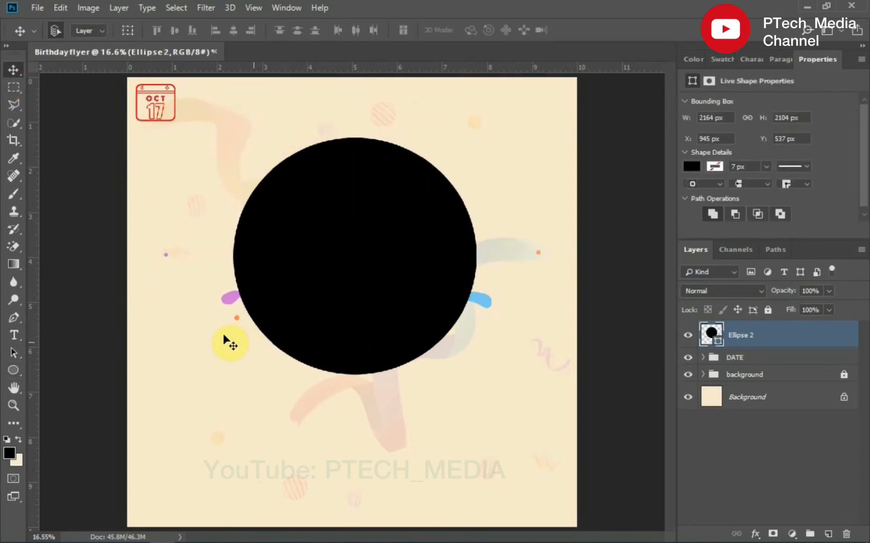
{"action": "left_click", "coordinate": [689, 118]}
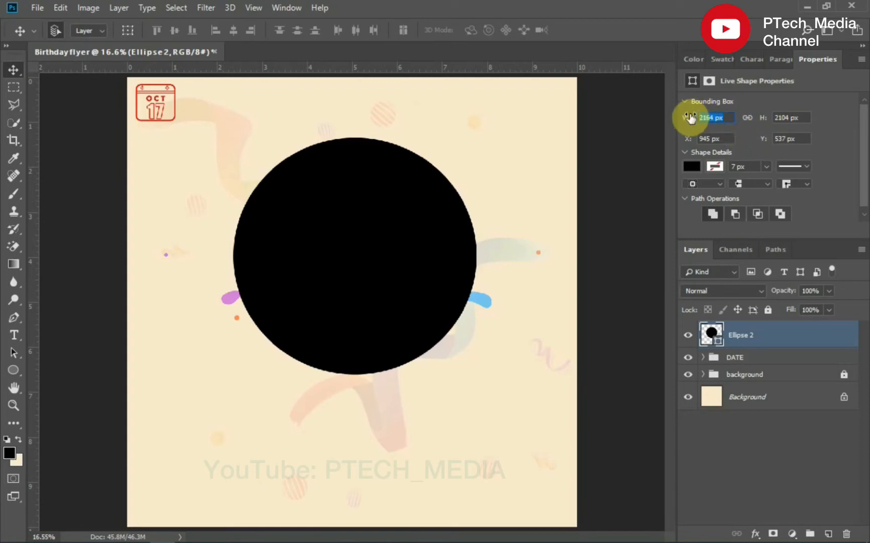
{"action": "type", "text": "2072"}
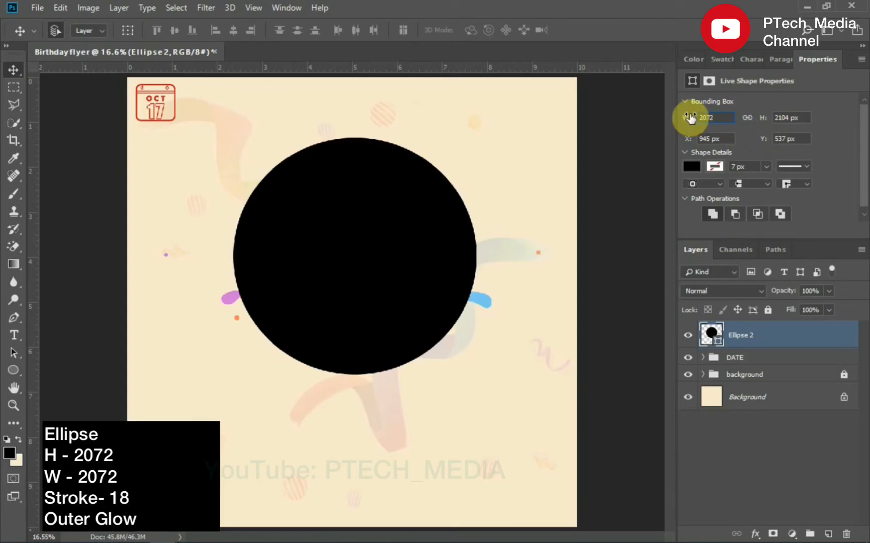
{"action": "key", "text": "Tab"}
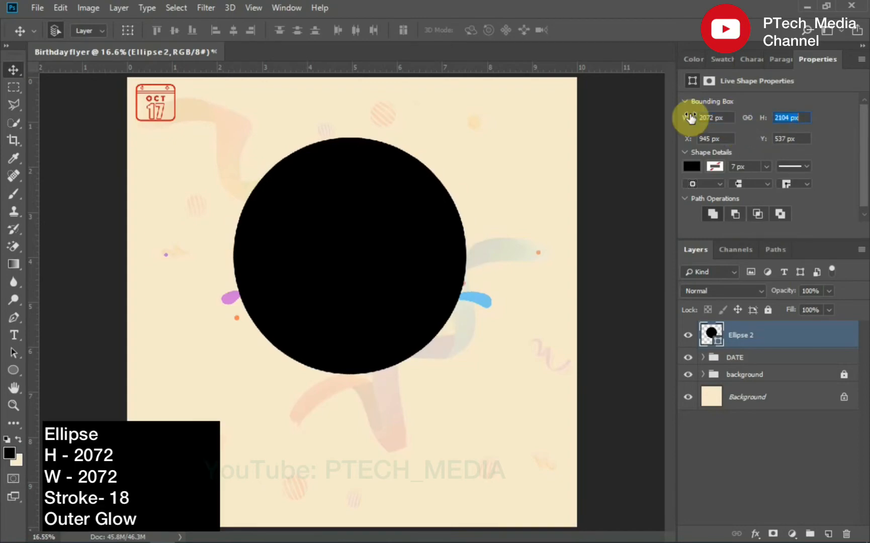
{"action": "type", "text": "2072"}
{"action": "key", "text": "Return"}
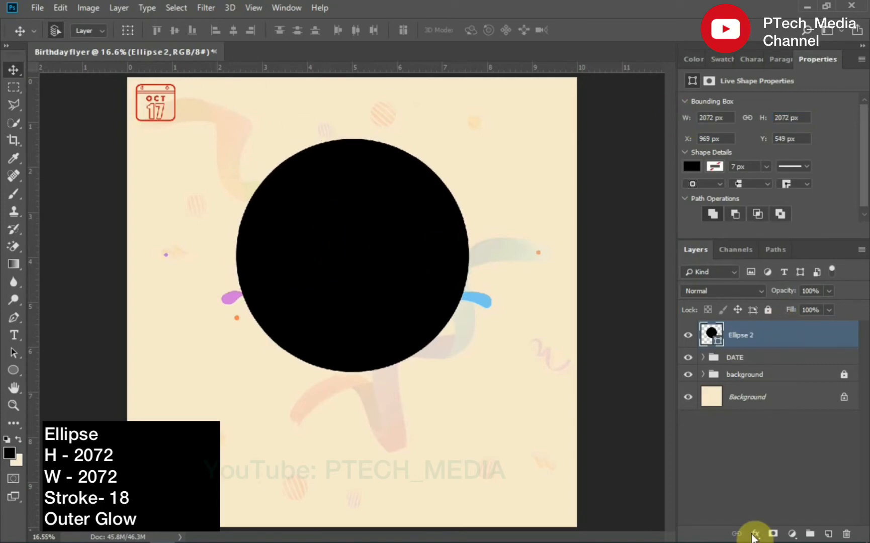
- Add an Outer Glow effect to the circle and set its glow colour to black
{"action": "left_click", "coordinate": [754, 535]}
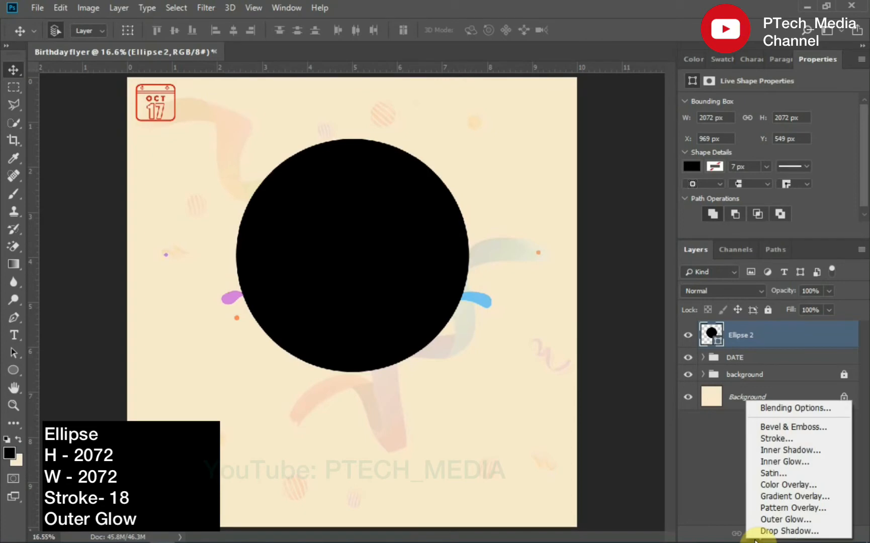
{"action": "left_click", "coordinate": [787, 519]}
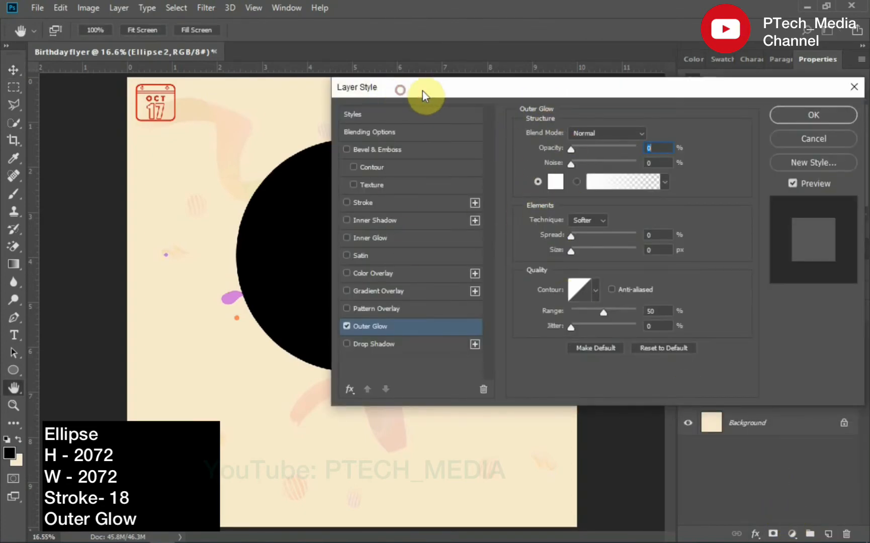
{"action": "left_click_drag", "start_coordinate": [424, 91], "coordinate": [451, 91]}
{"action": "left_click", "coordinate": [582, 182]}
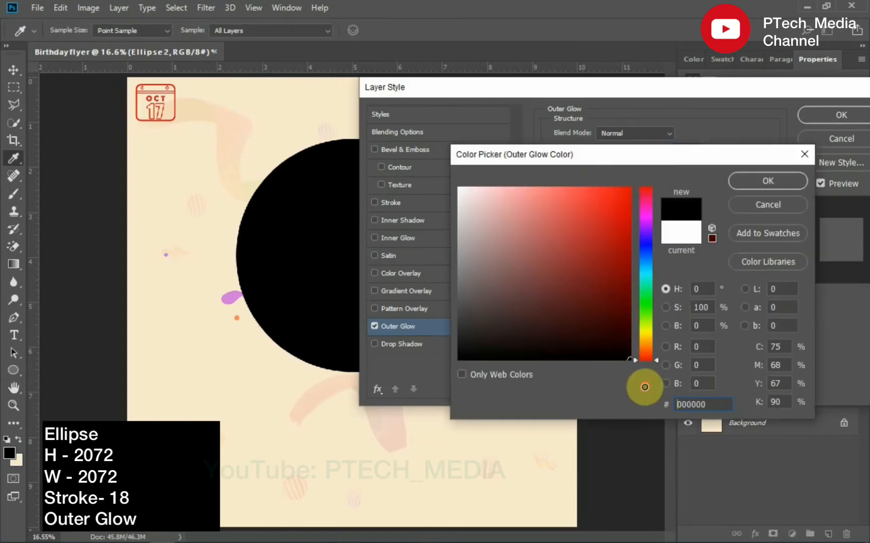
{"action": "left_click", "coordinate": [739, 185]}
- Set the Outer Glow to 11% opacity, 35% spread and 65 px size, and apply it
{"action": "left_click_drag", "start_coordinate": [599, 151], "coordinate": [618, 150]}
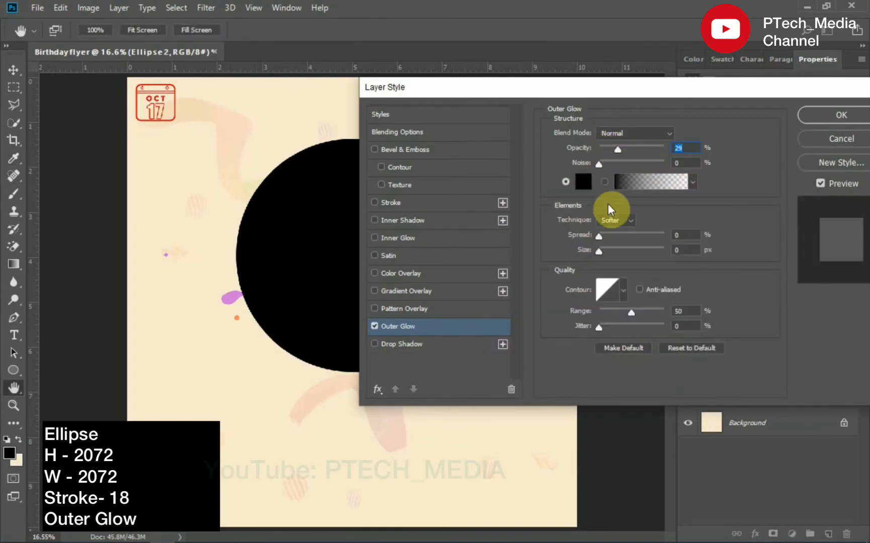
{"action": "left_click_drag", "start_coordinate": [599, 236], "coordinate": [646, 251]}
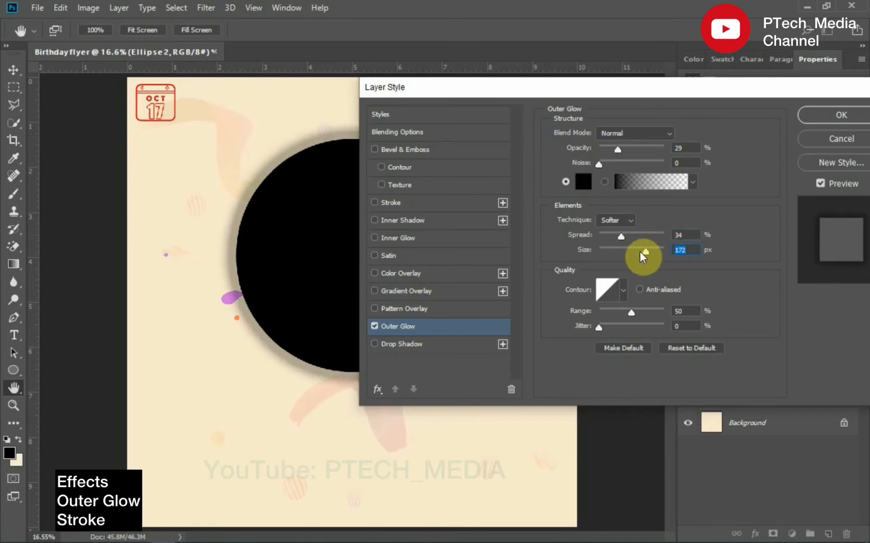
{"action": "left_click_drag", "start_coordinate": [618, 150], "coordinate": [651, 150]}
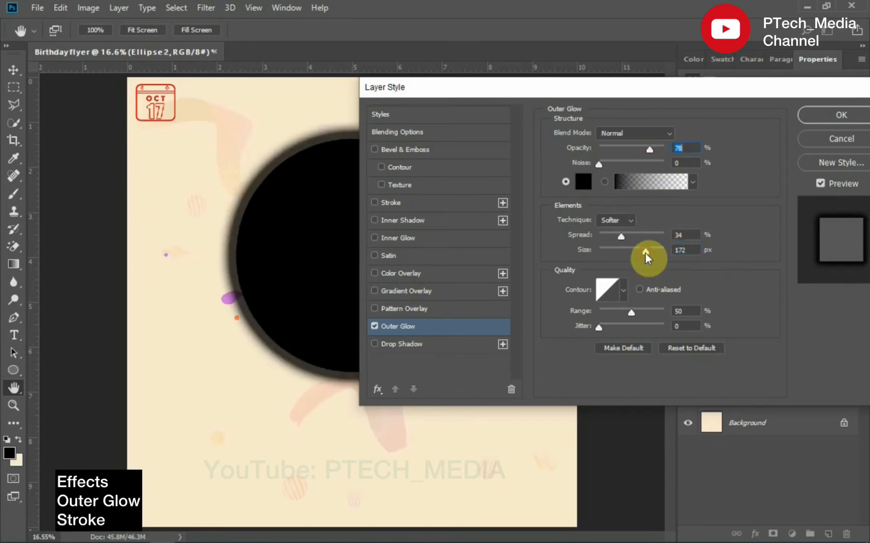
{"action": "left_click_drag", "start_coordinate": [647, 251], "coordinate": [618, 252]}
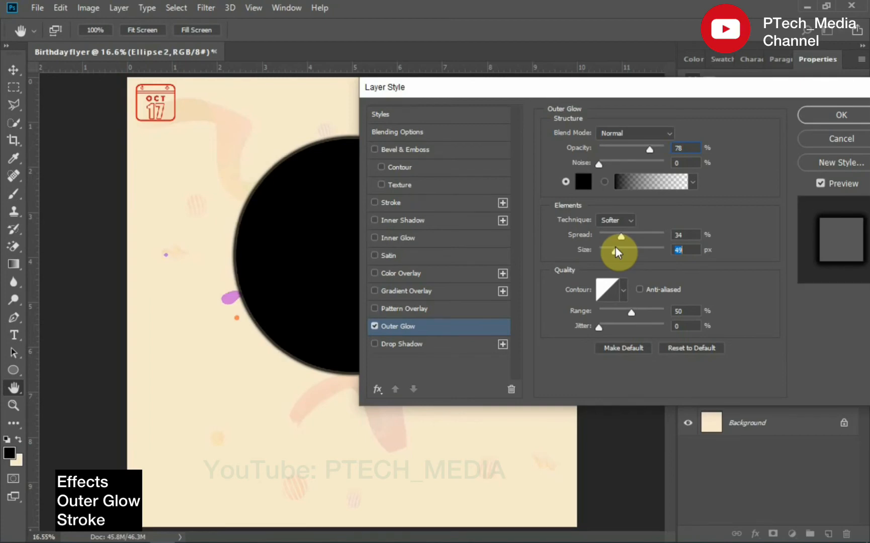
{"action": "left_click_drag", "start_coordinate": [617, 253], "coordinate": [622, 253]}
{"action": "type", "text": "65"}
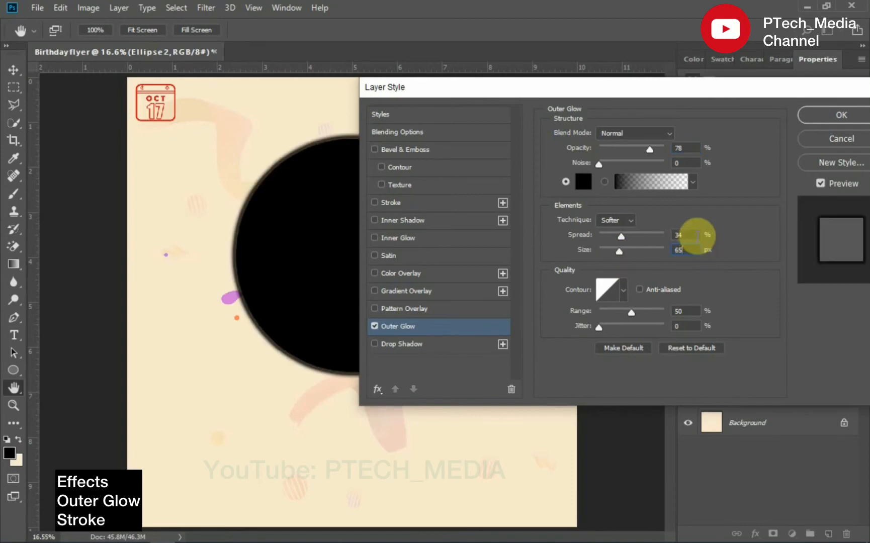
{"action": "left_click", "coordinate": [623, 237]}
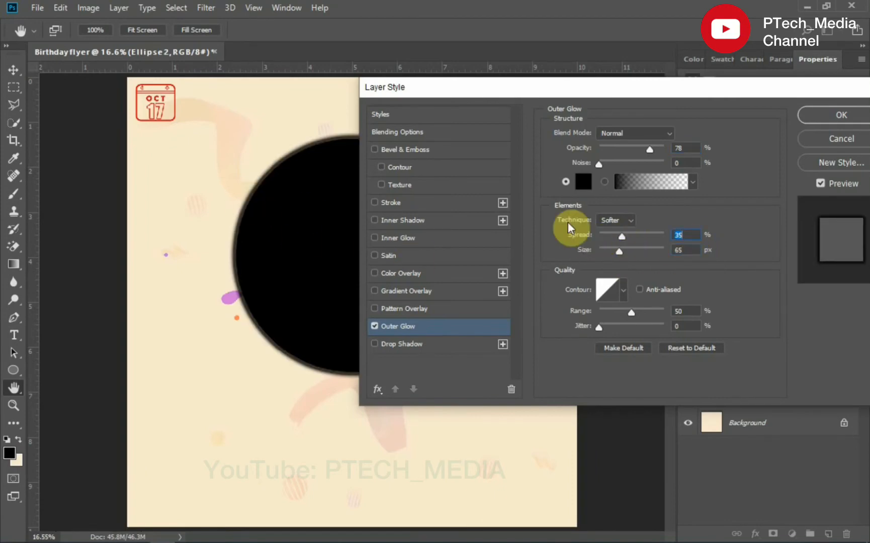
{"action": "left_click_drag", "start_coordinate": [652, 153], "coordinate": [606, 162]}
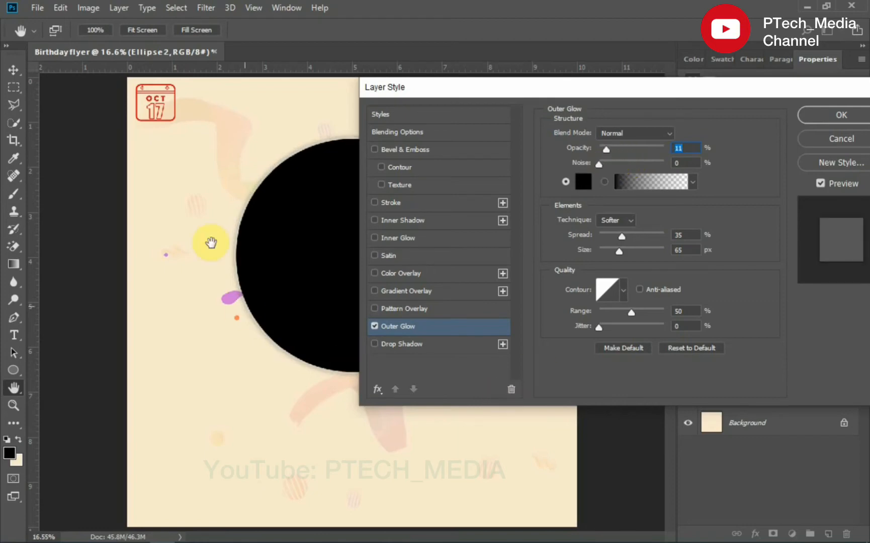
{"action": "left_click", "coordinate": [815, 118]}
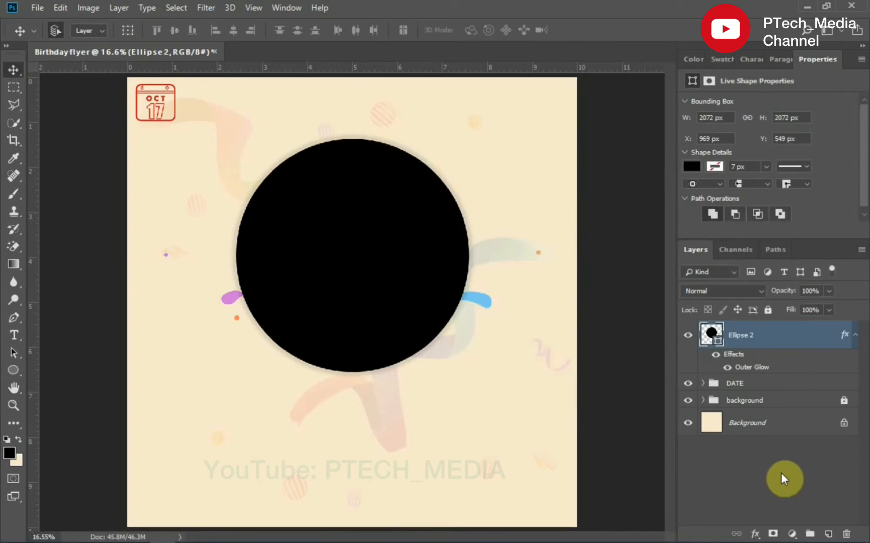
- Give the circle a light cream stroke 18 px wide
{"action": "left_click", "coordinate": [715, 166]}
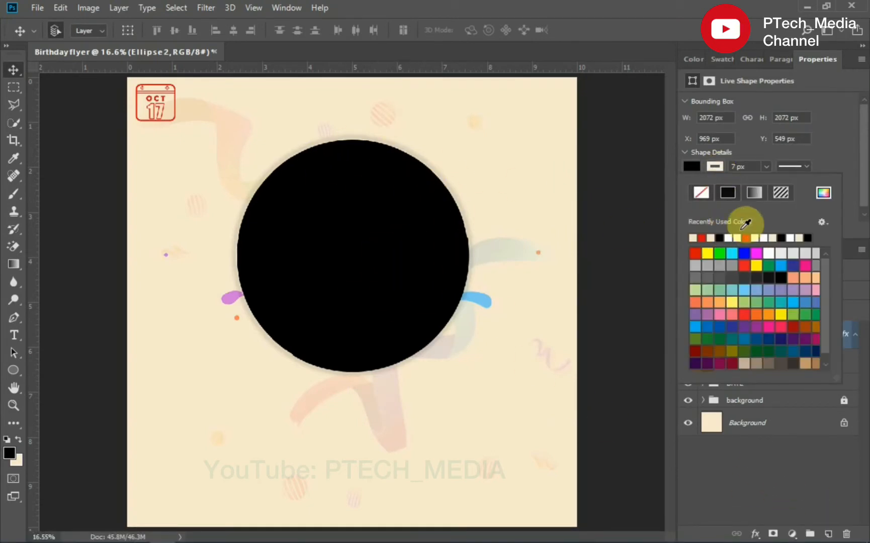
{"action": "left_click", "coordinate": [721, 166]}
{"action": "type", "text": "18"}
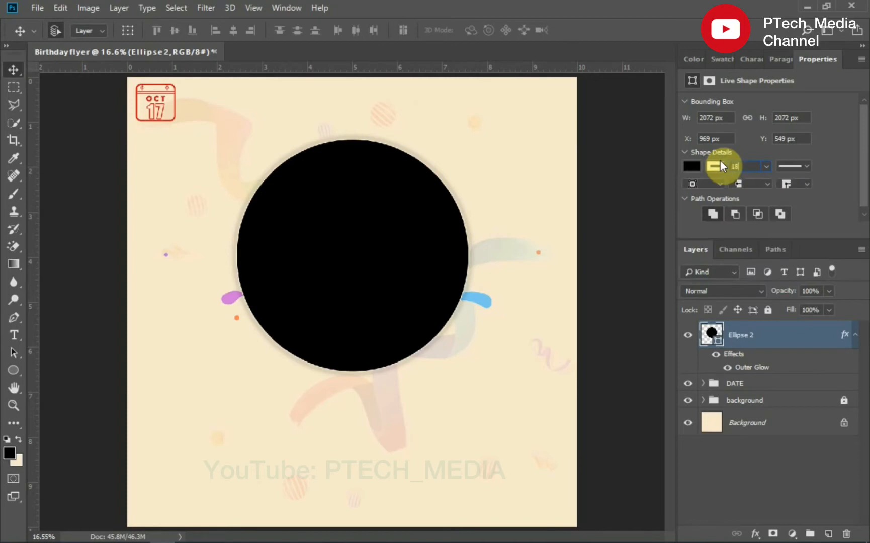
{"action": "key", "text": "Return"}
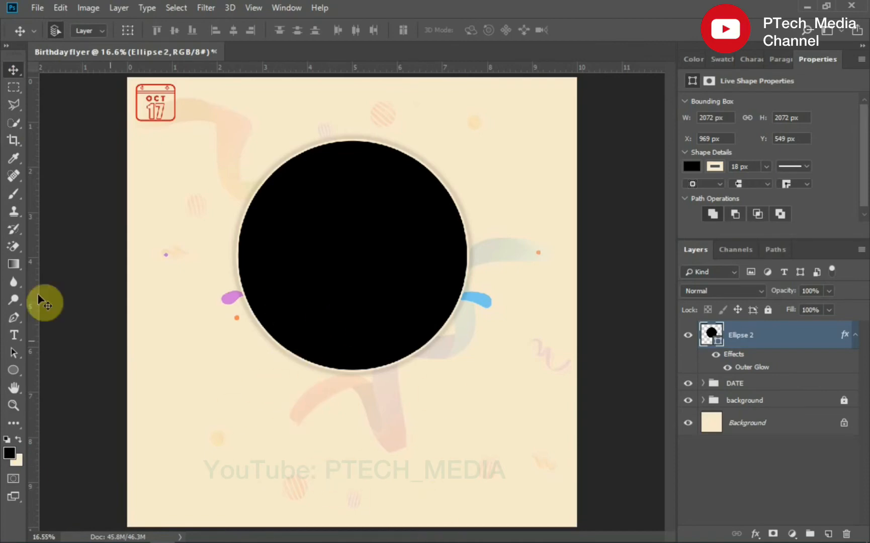
- Add two separate text lines, Happy and birthday, below the circle
{"action": "left_click", "coordinate": [14, 335]}
{"action": "left_click", "coordinate": [301, 394]}
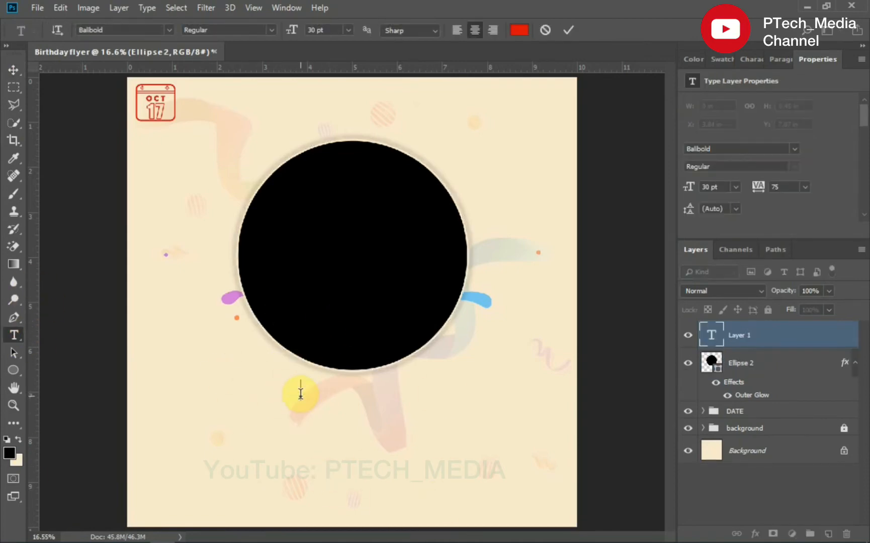
{"action": "type", "text": "Happy"}
{"action": "left_click", "coordinate": [568, 30]}
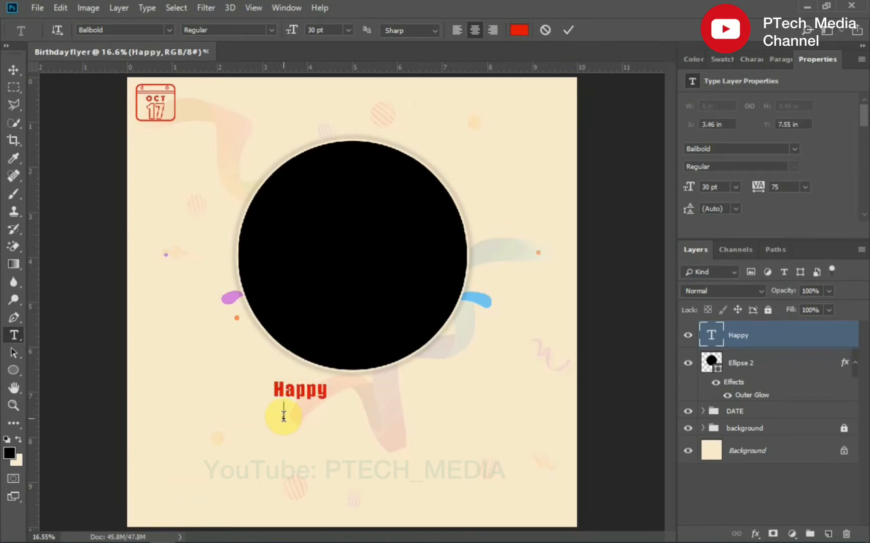
{"action": "left_click", "coordinate": [283, 416]}
{"action": "type", "text": "birthday"}
{"action": "left_click", "coordinate": [568, 31]}
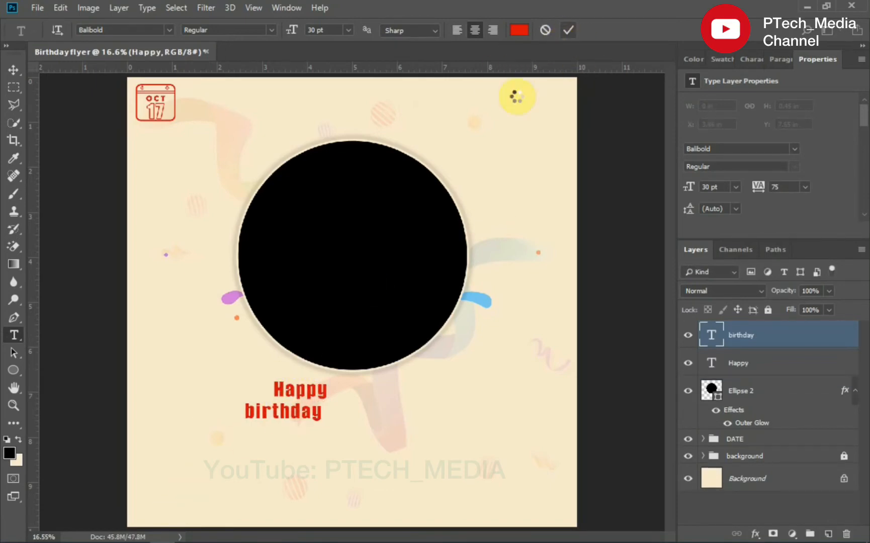
- Set the Happy text's font to Berlin Sans FB Demi Bold and move it just under the circle
{"action": "key", "text": "v"}
{"action": "left_click", "coordinate": [300, 396]}
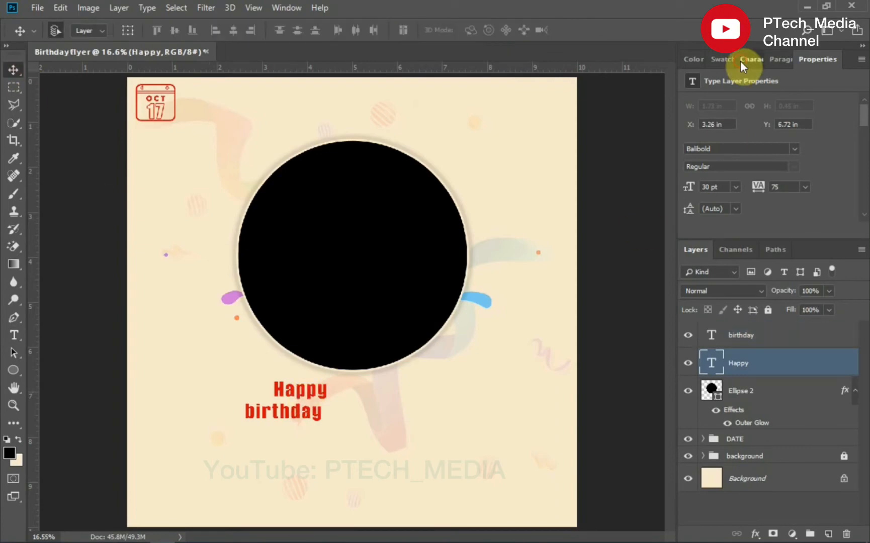
{"action": "left_click", "coordinate": [745, 59]}
{"action": "left_click", "coordinate": [754, 82]}
{"action": "type", "text": "Berlin Sans FB Demi"}
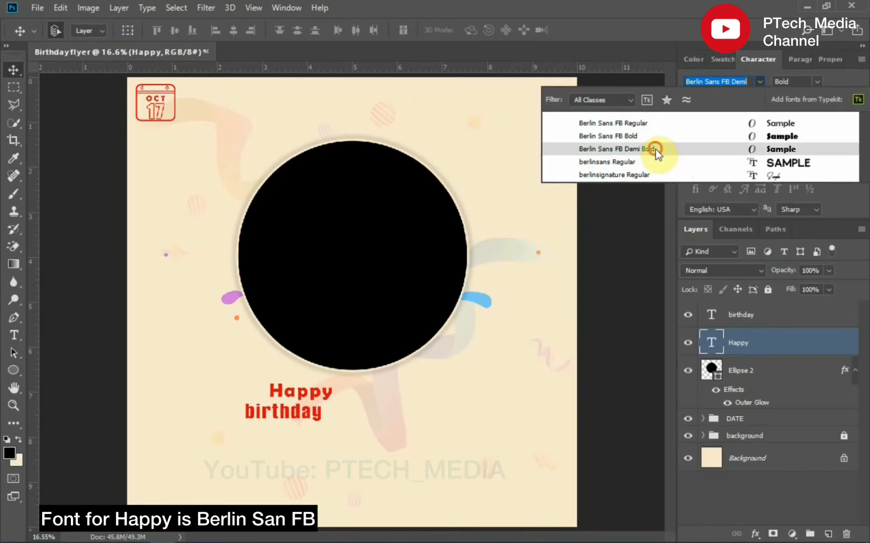
{"action": "left_click", "coordinate": [656, 150]}
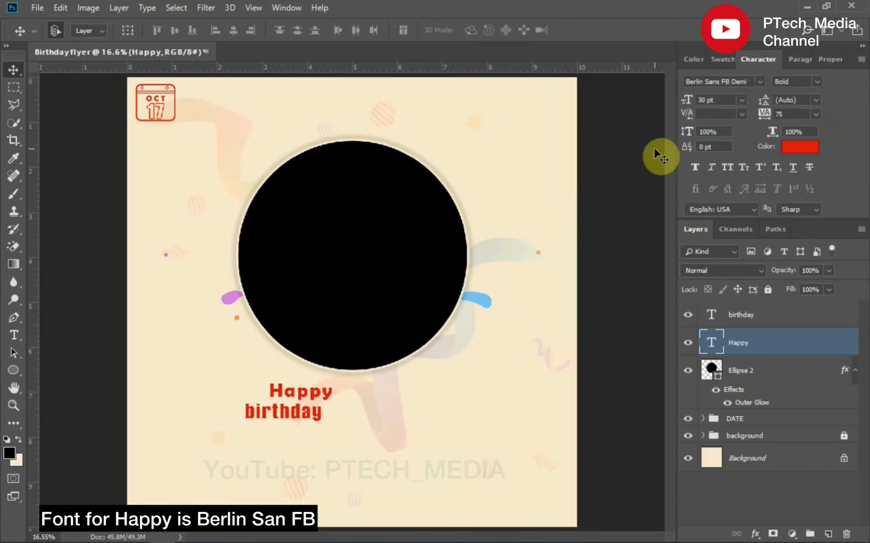
{"action": "left_click_drag", "start_coordinate": [288, 391], "coordinate": [378, 387]}
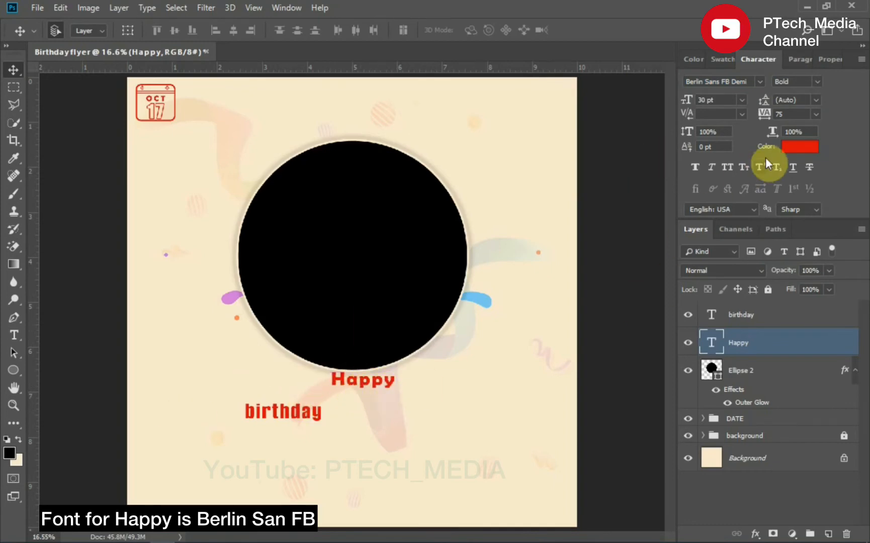
- Change the Happy text's colour to black and center it under the circle
{"action": "left_click", "coordinate": [799, 148]}
{"action": "left_click_drag", "start_coordinate": [626, 326], "coordinate": [687, 379]}
{"action": "left_click", "coordinate": [767, 181]}
{"action": "left_click_drag", "start_coordinate": [377, 384], "coordinate": [350, 385]}
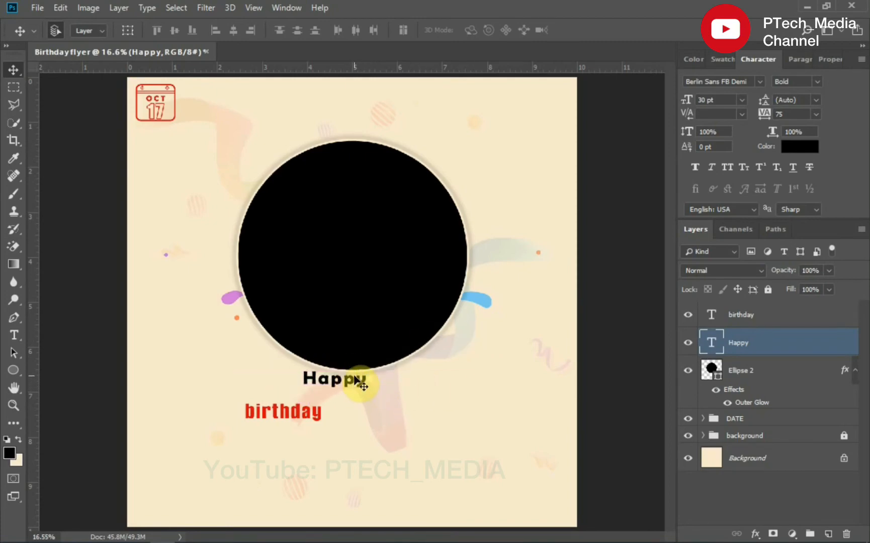
- Set the Happy text's tracking to 0 and its size to 30 pt, trying 10 pt first
{"action": "left_click", "coordinate": [815, 115]}
{"action": "left_click", "coordinate": [792, 195]}
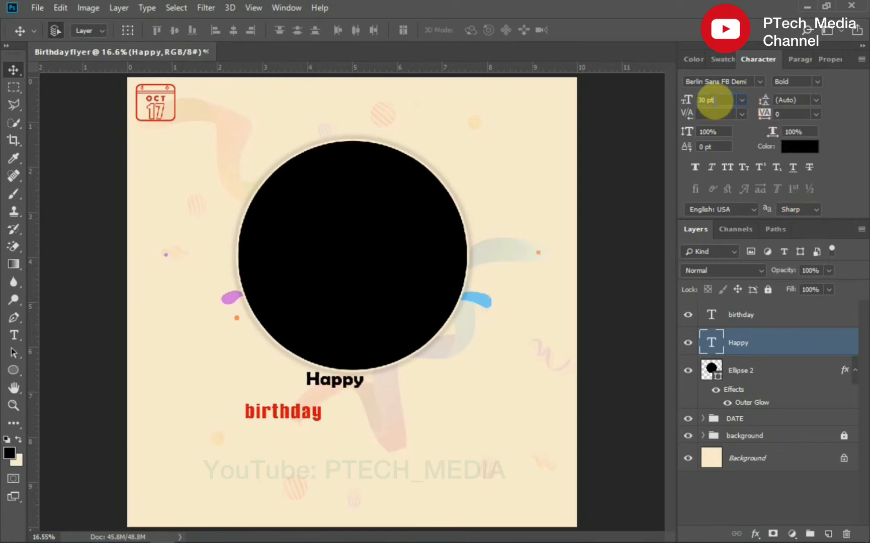
{"action": "left_click_drag", "start_coordinate": [716, 100], "coordinate": [684, 104]}
{"action": "type", "text": "10"}
{"action": "key", "text": "Return"}
{"action": "type", "text": "3"}
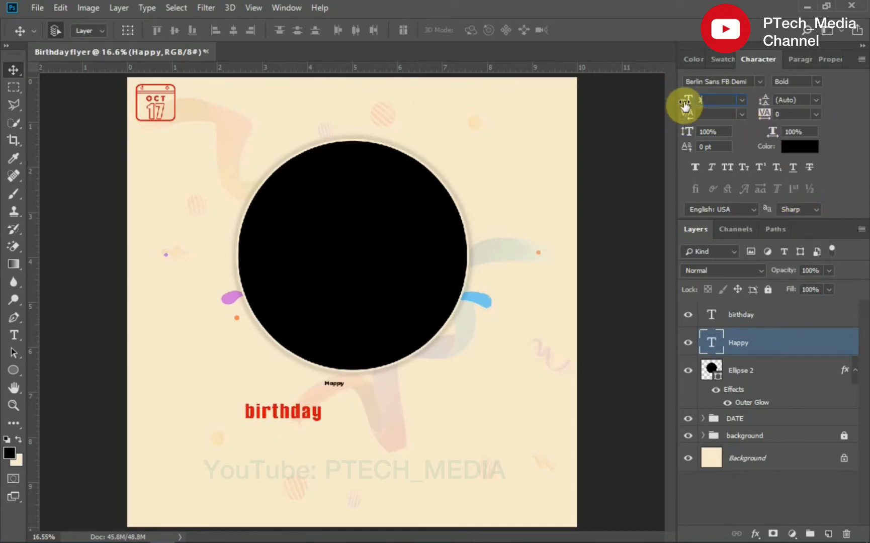
{"action": "type", "text": "0"}
{"action": "key", "text": "Return"}
- Move the birthday text under Happy and set its font to Taken by Vultures Alternates Demo Regular
{"action": "left_click_drag", "start_coordinate": [281, 418], "coordinate": [333, 411]}
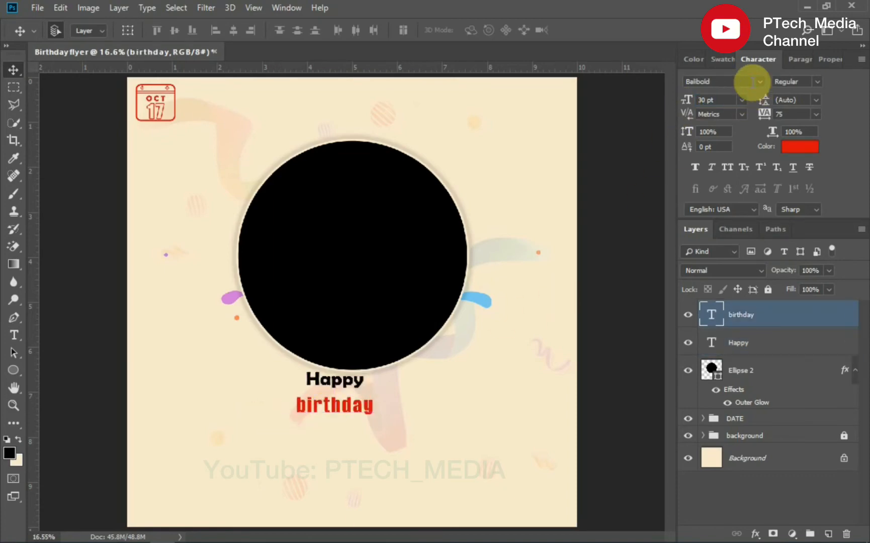
{"action": "type", "text": "tak"}
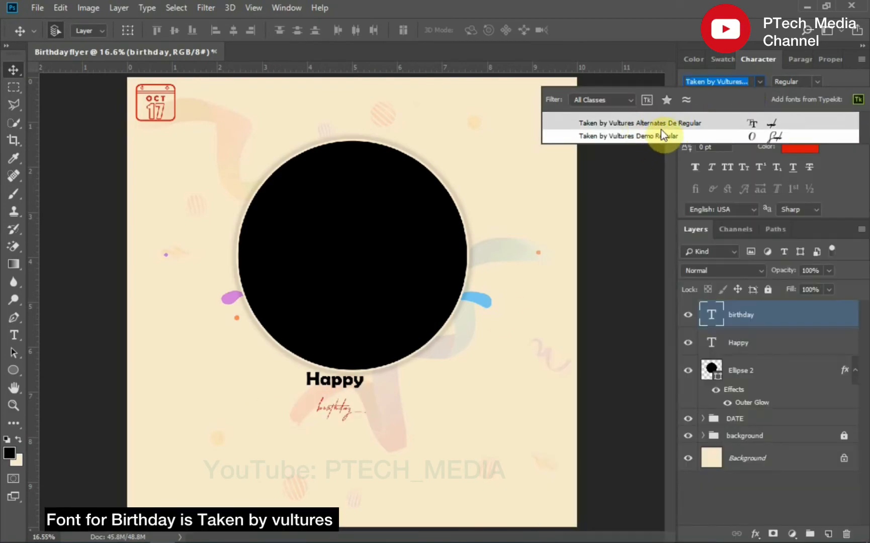
{"action": "left_click", "coordinate": [671, 124]}
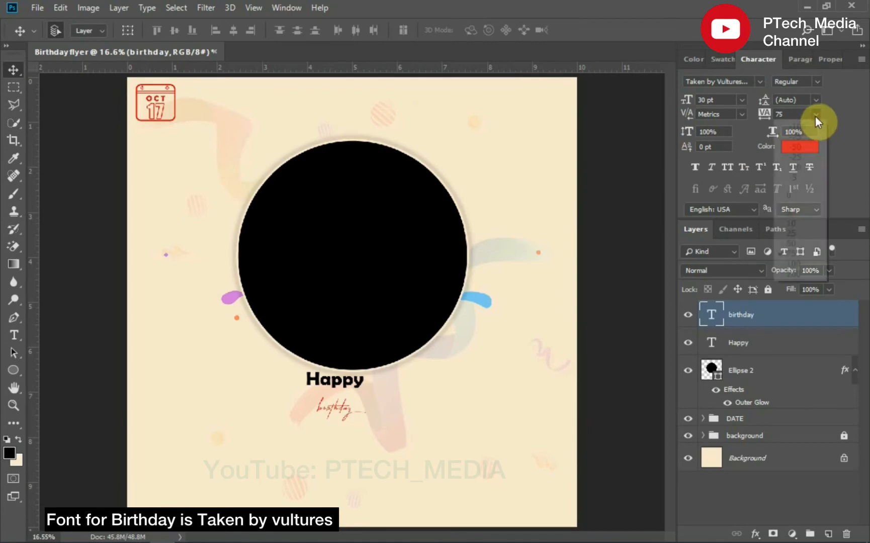
- Set the birthday text to 110 pt and position it overlapping just below Happy
{"action": "left_click_drag", "start_coordinate": [715, 100], "coordinate": [665, 95]}
{"action": "type", "text": "110"}
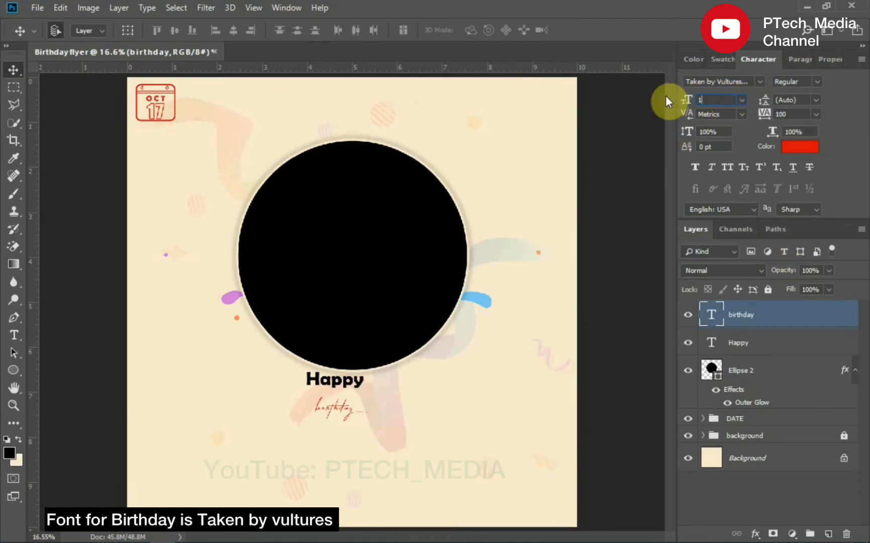
{"action": "key", "text": "Return"}
{"action": "mouse_move", "coordinate": [356, 413]}
{"action": "left_mouse_down"}
{"action": "mouse_move", "coordinate": [334, 402]}
{"action": "mouse_move", "coordinate": [341, 418]}
{"action": "mouse_move", "coordinate": [355, 421]}
{"action": "mouse_move", "coordinate": [362, 405]}
{"action": "left_mouse_up"}
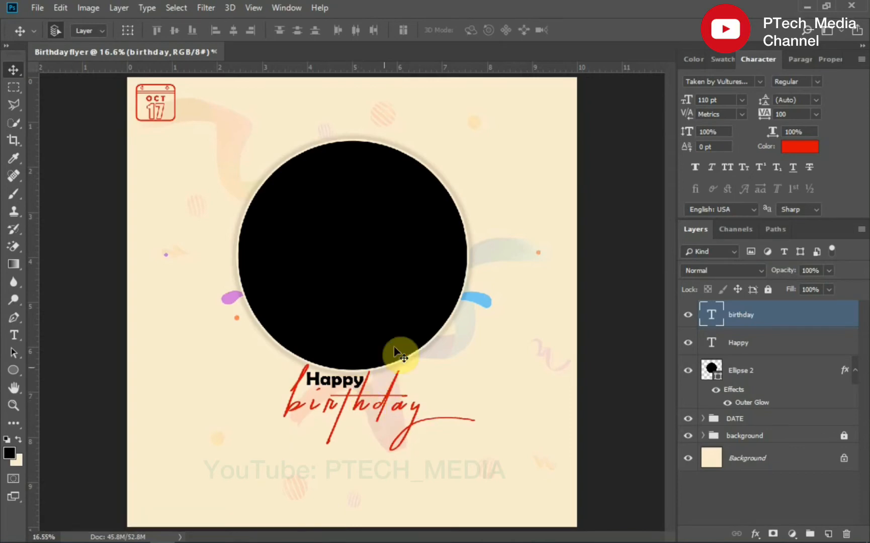
- Set the birthday text's tracking to 125
{"action": "left_click", "coordinate": [816, 114]}
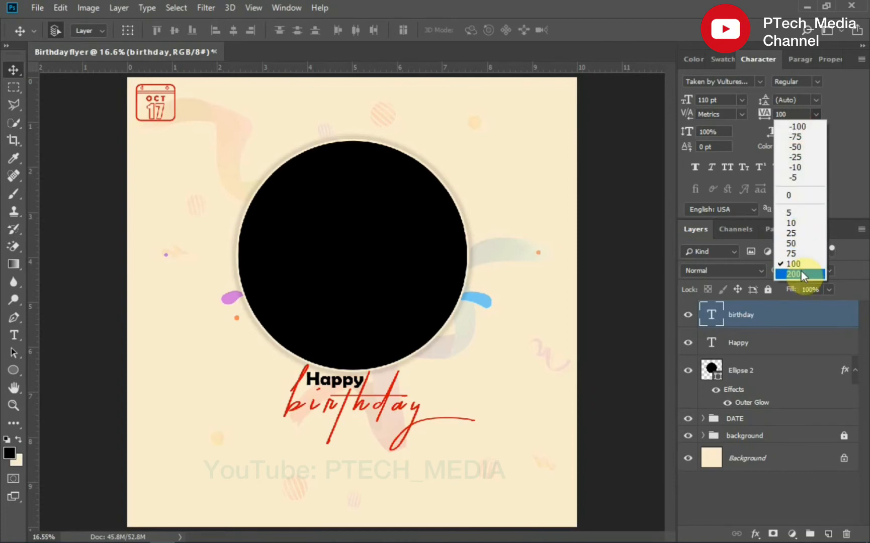
{"action": "left_click", "coordinate": [788, 113]}
{"action": "left_click", "coordinate": [767, 115]}
{"action": "type", "text": "125"}
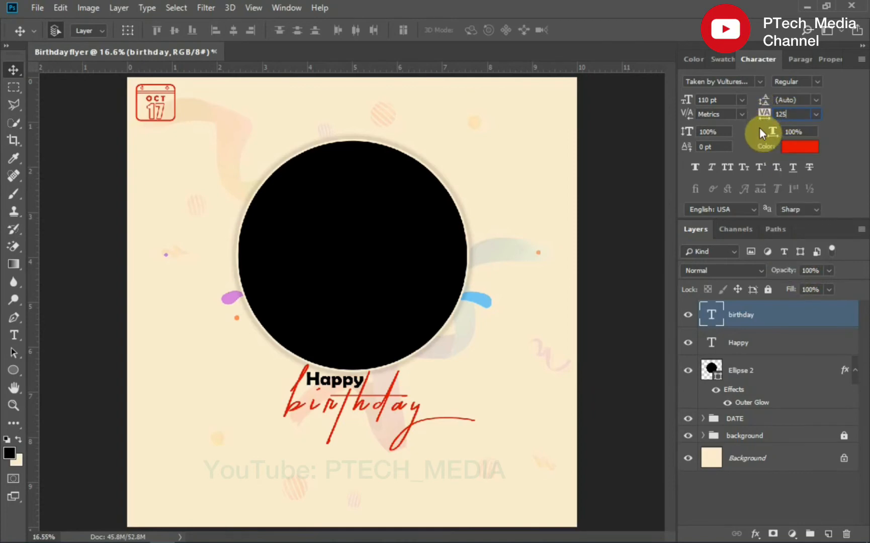
{"action": "key", "text": "Return"}
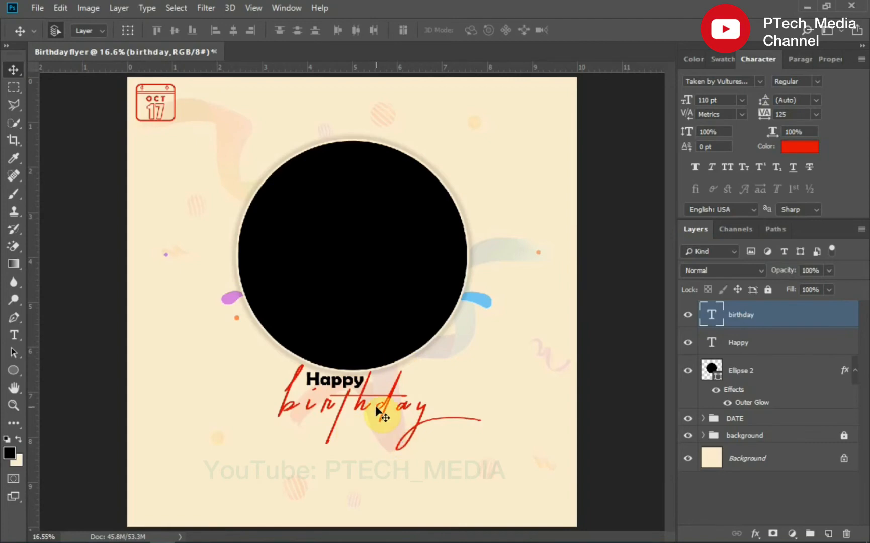
- Add a Drop Shadow to the birthday text with angle -180°, distance 32 px, spread 16% and opacity 20%
{"action": "left_click", "coordinate": [757, 535]}
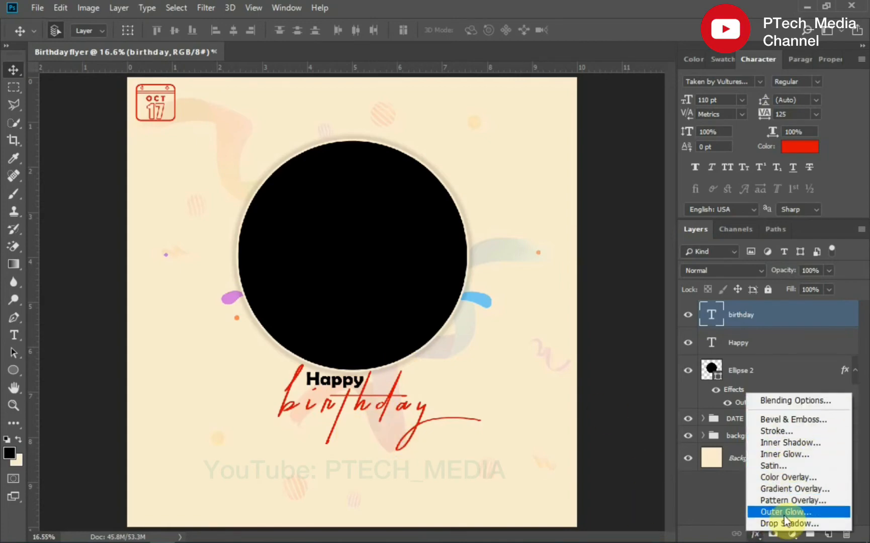
{"action": "left_click", "coordinate": [784, 523]}
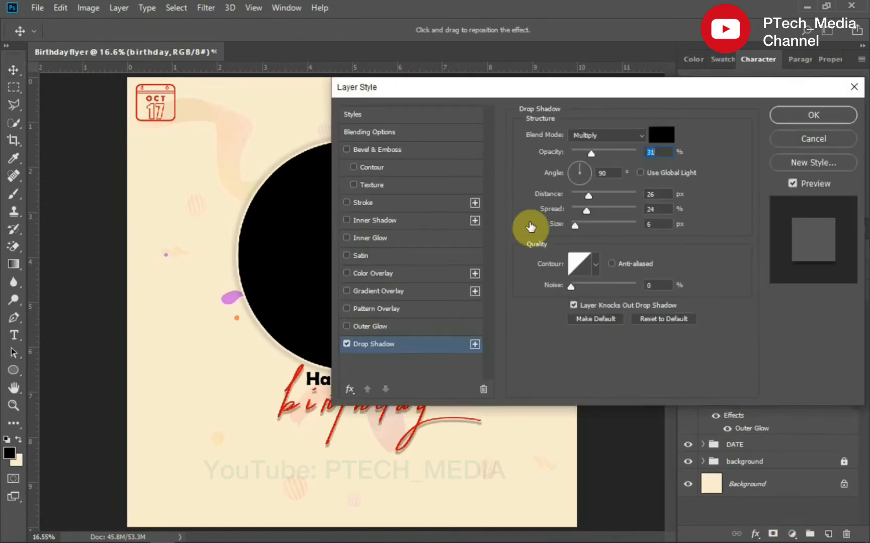
{"action": "left_click_drag", "start_coordinate": [476, 88], "coordinate": [595, 66]}
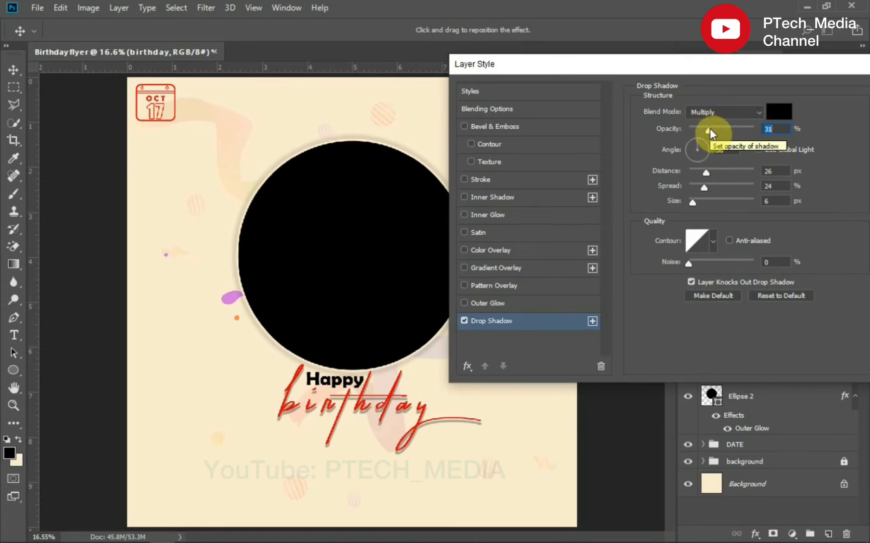
{"action": "left_click", "coordinate": [697, 146]}
{"action": "left_click_drag", "start_coordinate": [697, 149], "coordinate": [688, 150]}
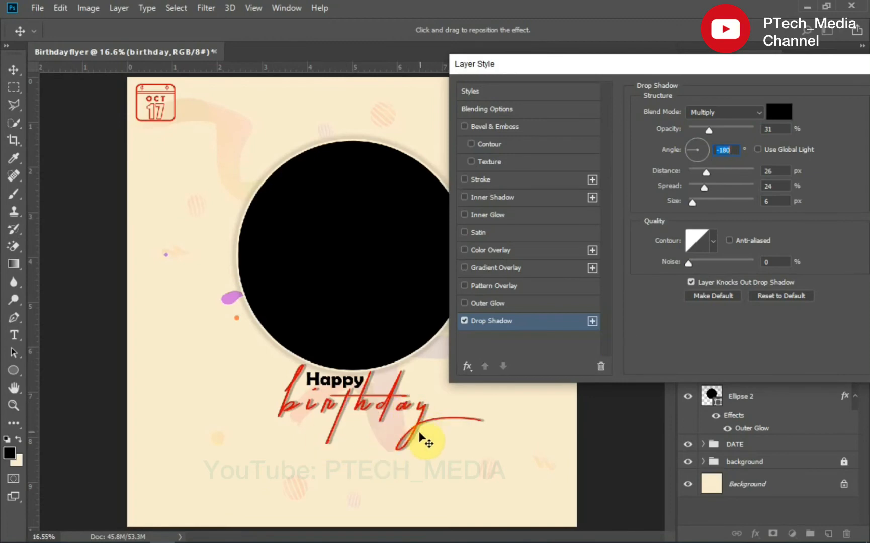
{"action": "mouse_move", "coordinate": [704, 188]}
{"action": "left_mouse_down"}
{"action": "mouse_move", "coordinate": [708, 196]}
{"action": "mouse_move", "coordinate": [700, 187]}
{"action": "mouse_move", "coordinate": [710, 173]}
{"action": "left_mouse_up"}
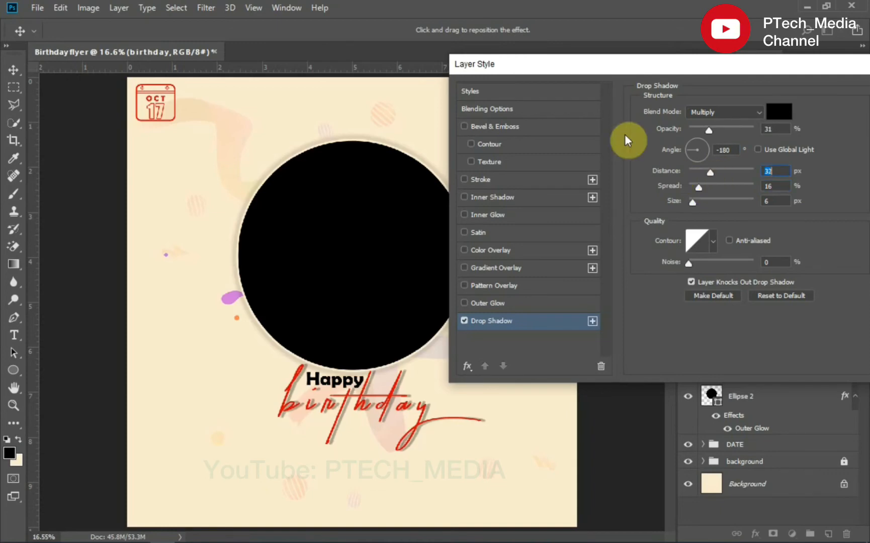
{"action": "left_click_drag", "start_coordinate": [709, 130], "coordinate": [700, 130]}
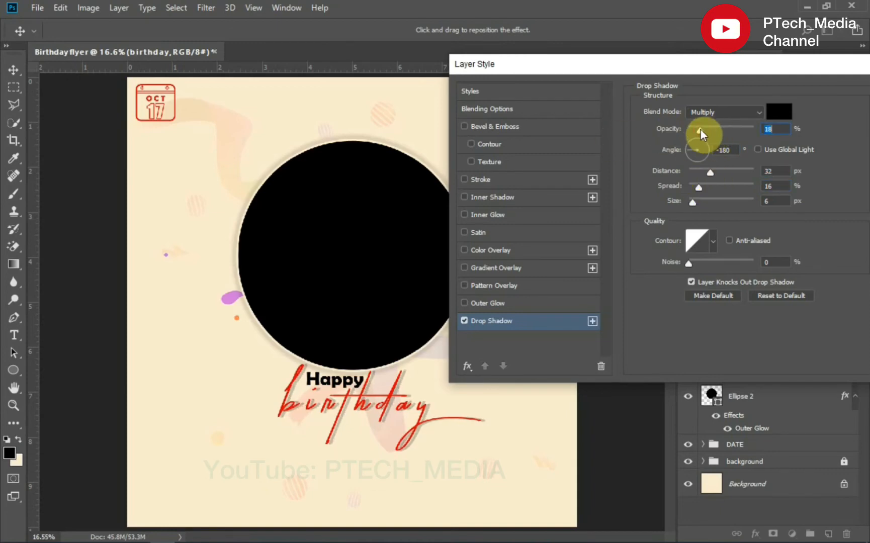
{"action": "type", "text": "20"}
{"action": "left_click_drag", "start_coordinate": [732, 67], "coordinate": [649, 70]}
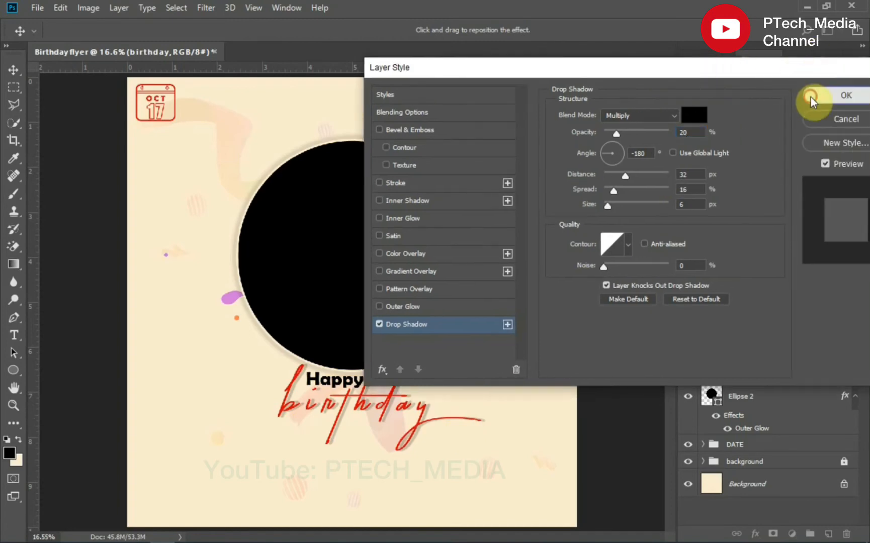
{"action": "left_click", "coordinate": [811, 97]}
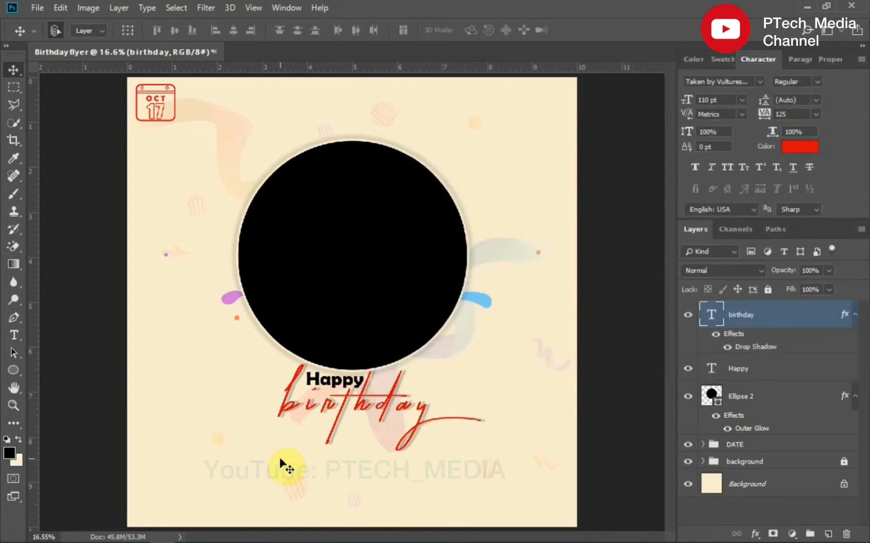
- Add the celebrant's first name as a new text line below birthday and set its font to Balibold Regular
{"action": "left_click", "coordinate": [14, 335]}
{"action": "left_click", "coordinate": [278, 458]}
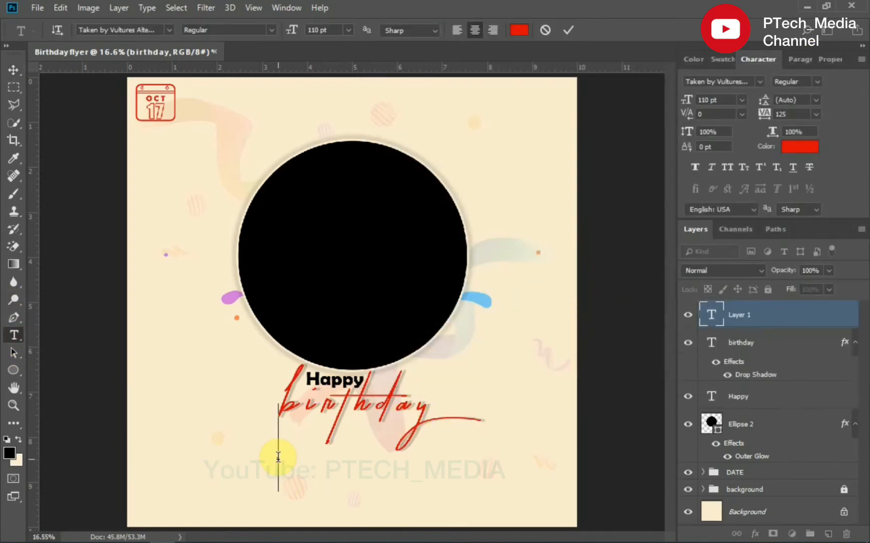
{"action": "left_click", "coordinate": [569, 30]}
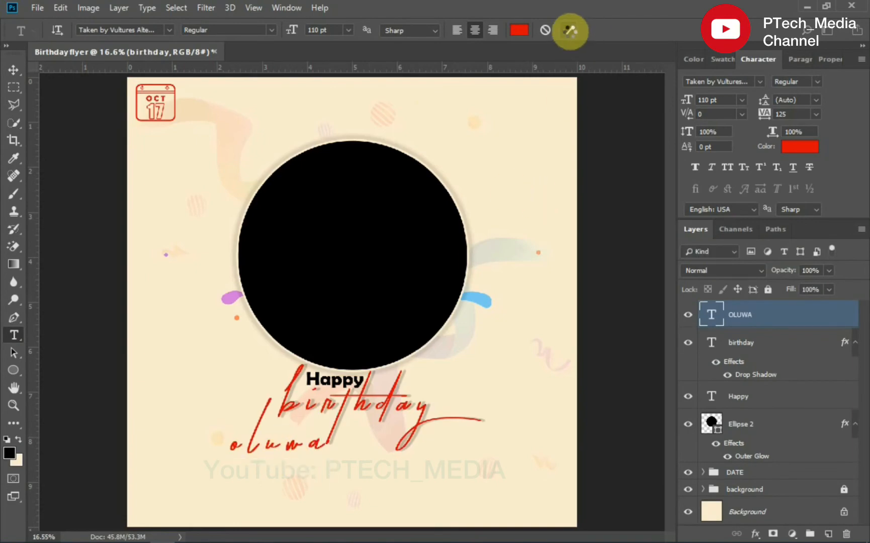
{"action": "left_click", "coordinate": [725, 82]}
{"action": "type", "text": "balb"}
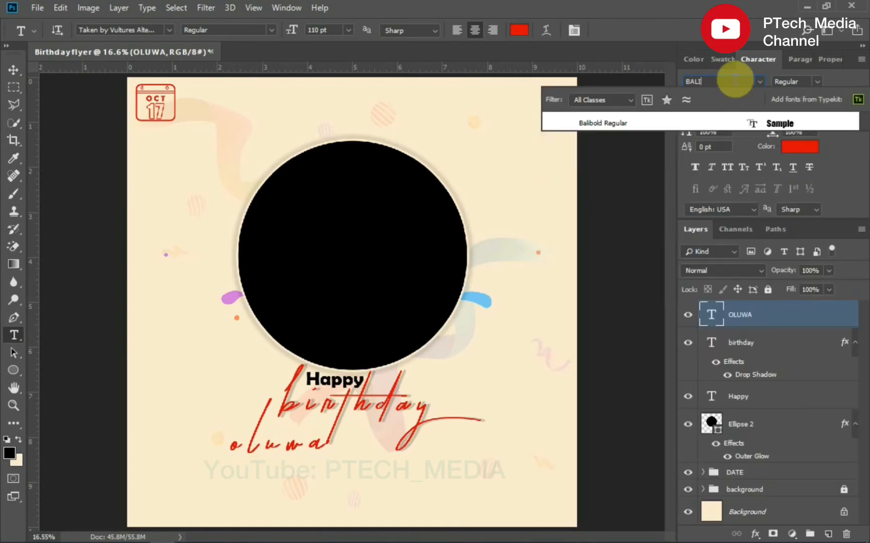
{"action": "left_click", "coordinate": [644, 122]}
{"action": "left_click", "coordinate": [13, 69]}
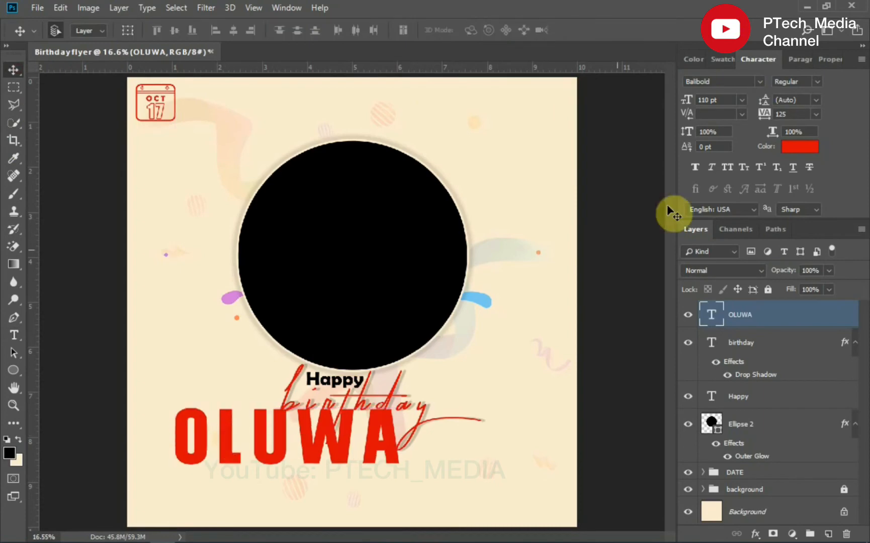
- Set the name text's tracking to 0 and move it under the birthday text
{"action": "left_click", "coordinate": [817, 115]}
{"action": "left_click", "coordinate": [789, 195]}
{"action": "left_click_drag", "start_coordinate": [313, 435], "coordinate": [330, 447]}
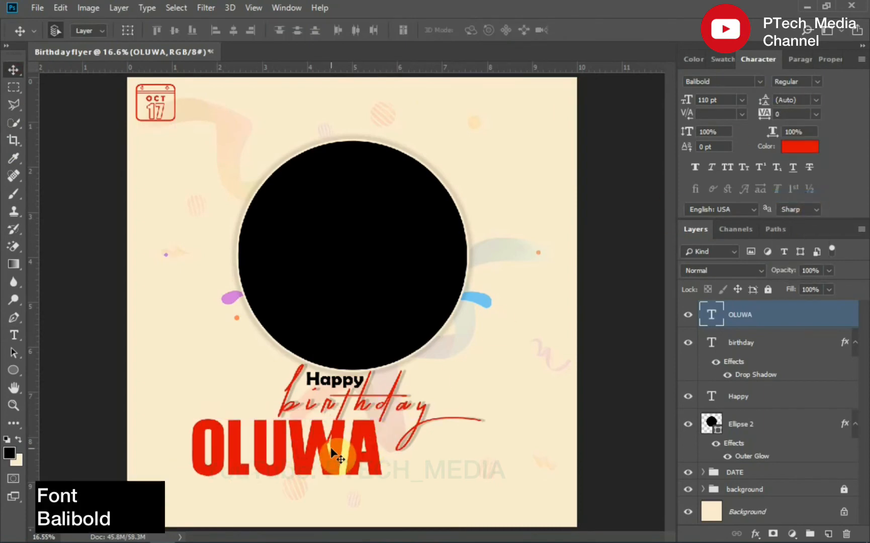
- Set the name text's size to 90 pt, trying 80 pt first, and reposition it below birthday
{"action": "left_click_drag", "start_coordinate": [728, 97], "coordinate": [684, 101]}
{"action": "type", "text": "80"}
{"action": "key", "text": "Return"}
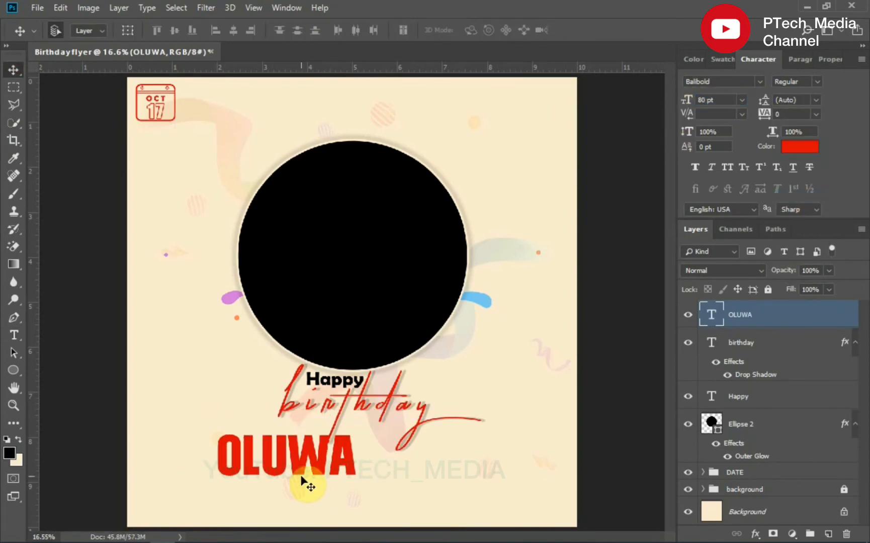
{"action": "left_click_drag", "start_coordinate": [301, 468], "coordinate": [339, 460]}
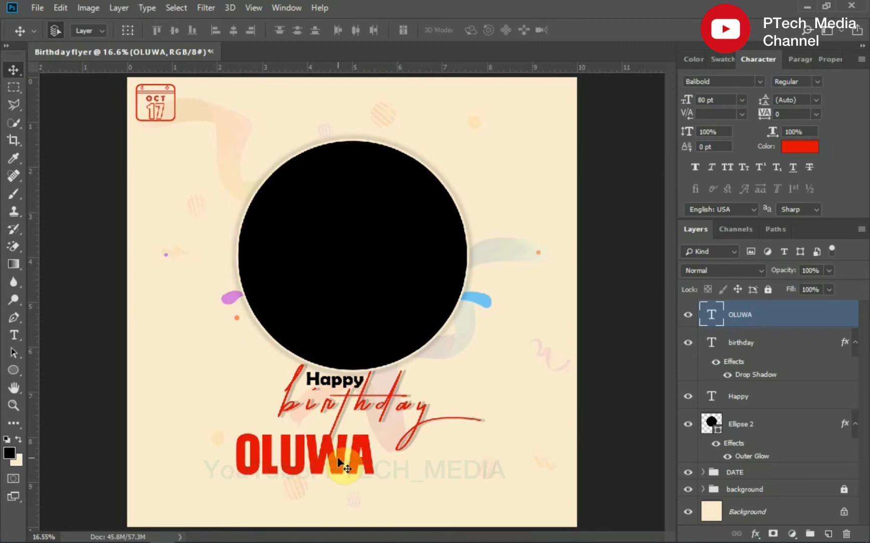
{"action": "left_click", "coordinate": [742, 100]}
{"action": "left_click", "coordinate": [717, 100]}
{"action": "left_click_drag", "start_coordinate": [716, 99], "coordinate": [671, 103]}
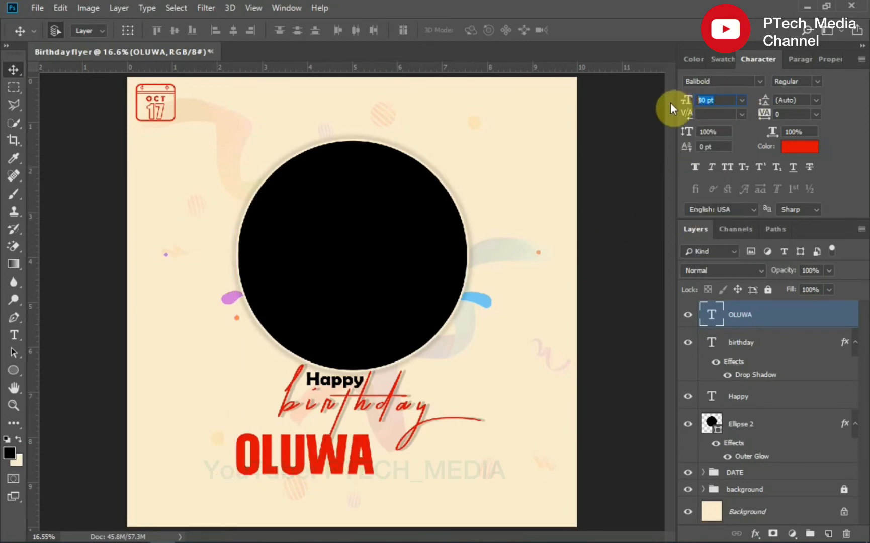
{"action": "type", "text": "90"}
{"action": "key", "text": "Return"}
- Free-transform the name text narrower to about 73% width, keeping it at the left under birthday
{"action": "key", "text": "ctrl+t"}
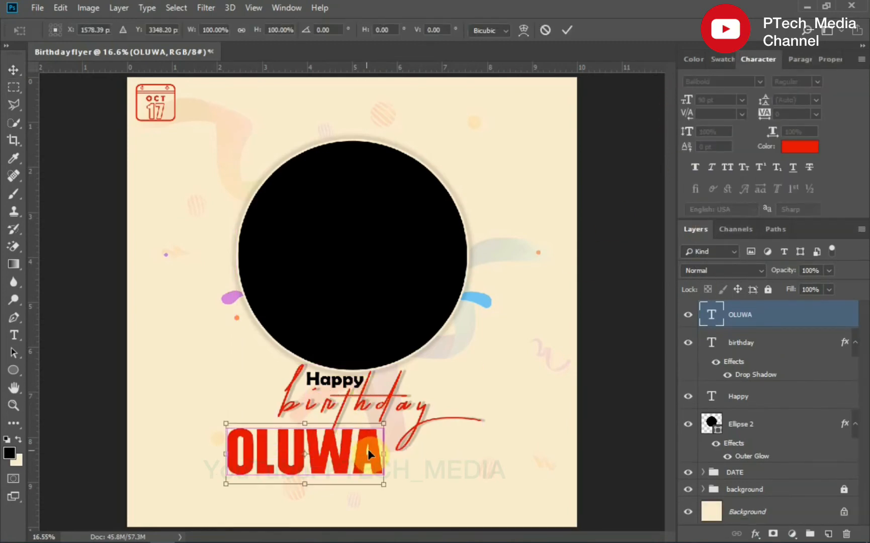
{"action": "left_click_drag", "start_coordinate": [367, 452], "coordinate": [314, 461]}
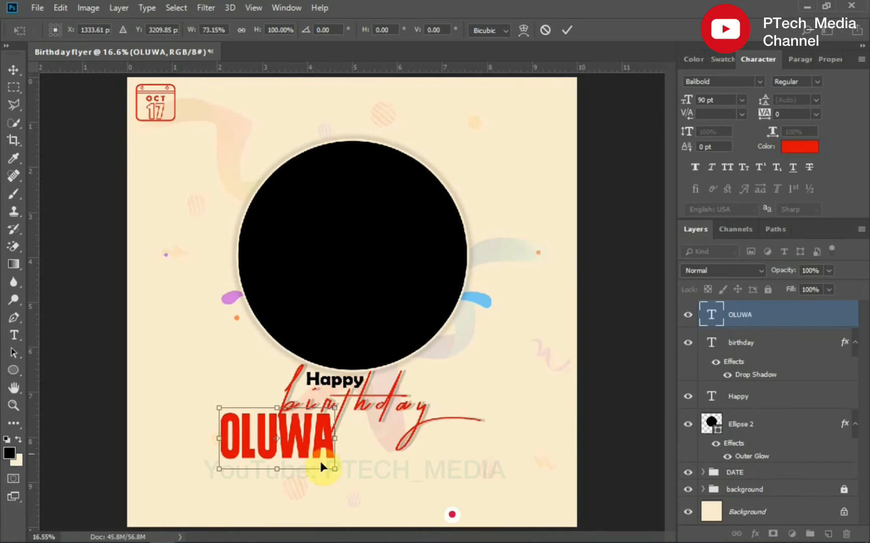
{"action": "left_click", "coordinate": [14, 70]}
{"action": "key", "text": "Return"}
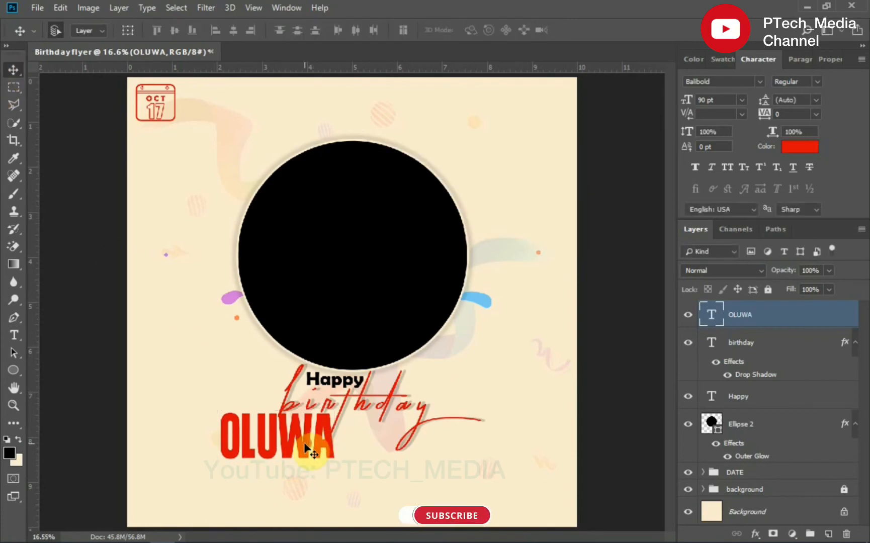
{"action": "left_click_drag", "start_coordinate": [308, 448], "coordinate": [306, 448]}
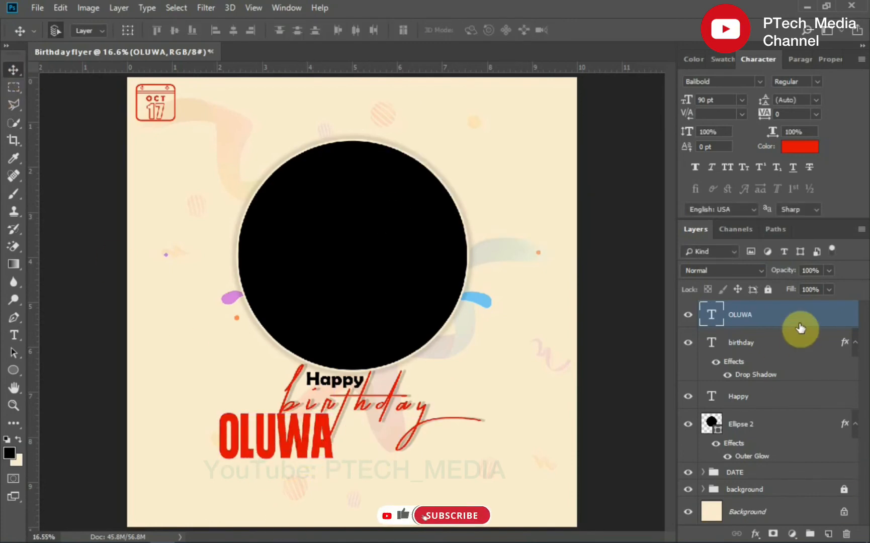
- Add a white 14 px outside Stroke layer style to the name text
{"action": "right_click", "coordinate": [813, 436]}
{"action": "left_click", "coordinate": [780, 436]}
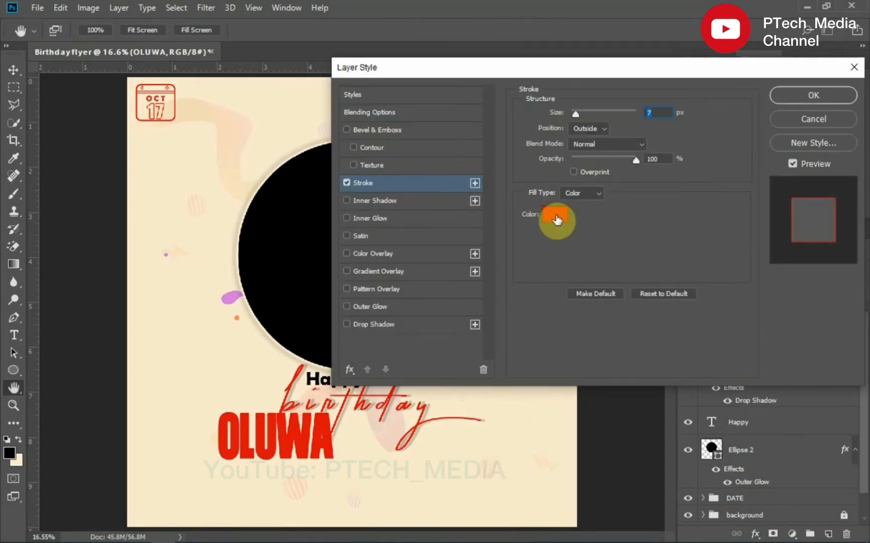
{"action": "left_click", "coordinate": [559, 221]}
{"action": "left_click_drag", "start_coordinate": [513, 236], "coordinate": [435, 171]}
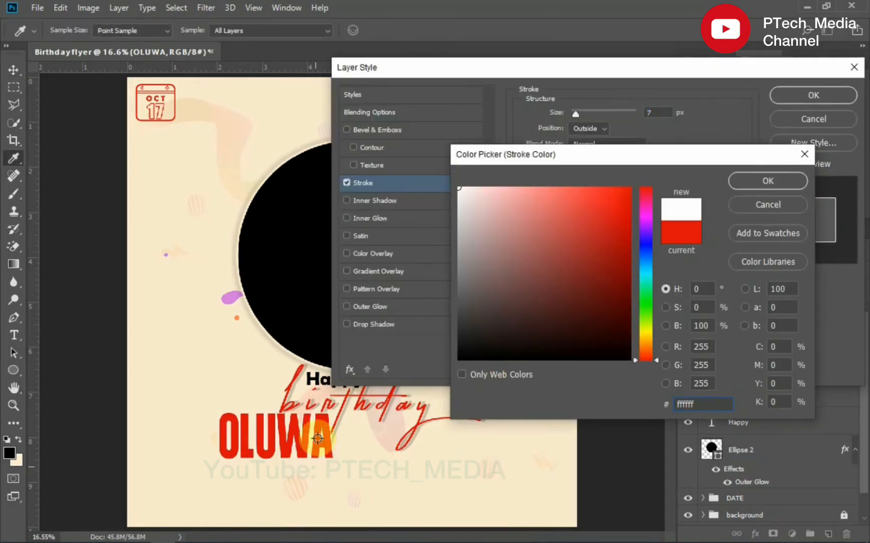
{"action": "left_click", "coordinate": [768, 180]}
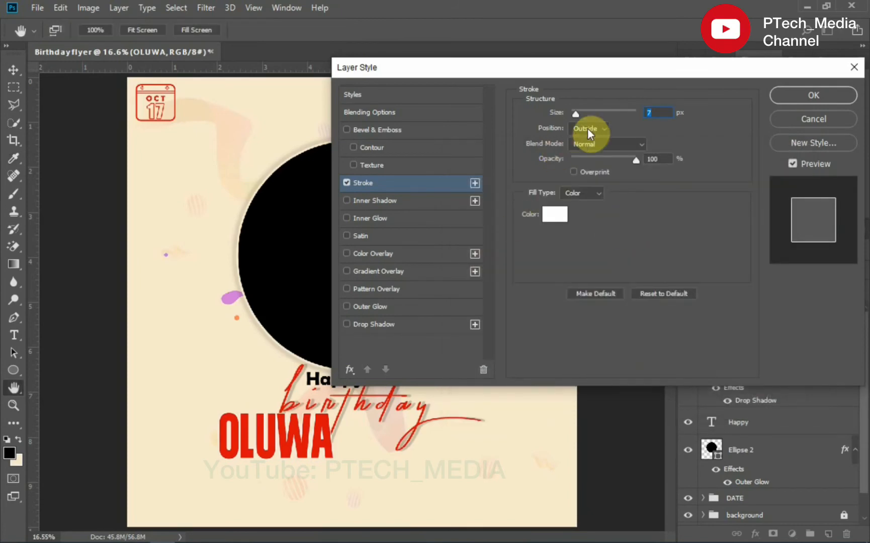
{"action": "left_click", "coordinate": [650, 112]}
{"action": "type", "text": "12"}
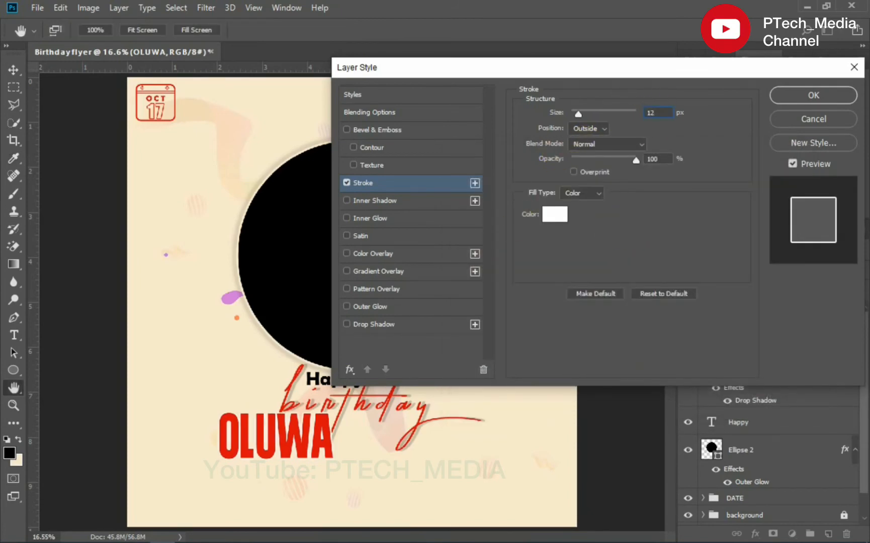
{"action": "key", "text": "BackSpace"}
{"action": "type", "text": "4"}
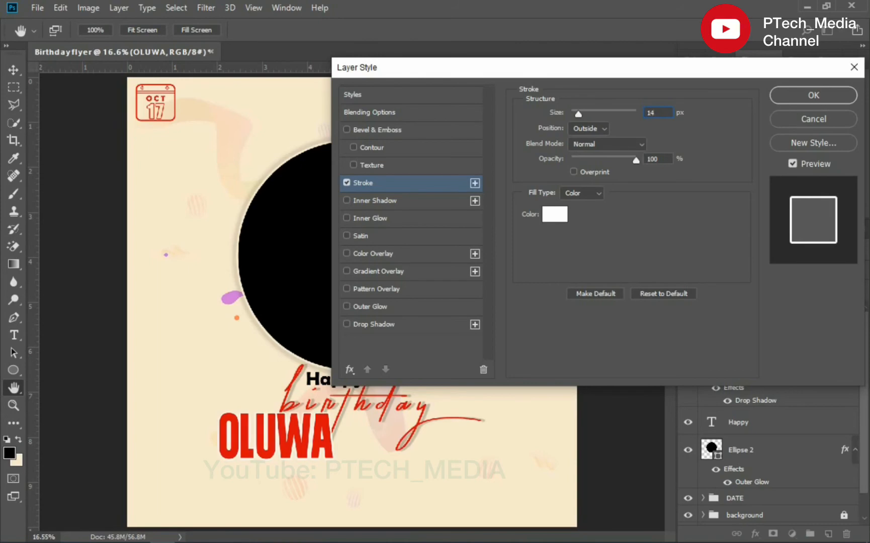
{"action": "left_click", "coordinate": [813, 93]}
- Type the celebrant's remaining names on two lines right of the first name, with centred alignment
{"action": "key", "text": "t"}
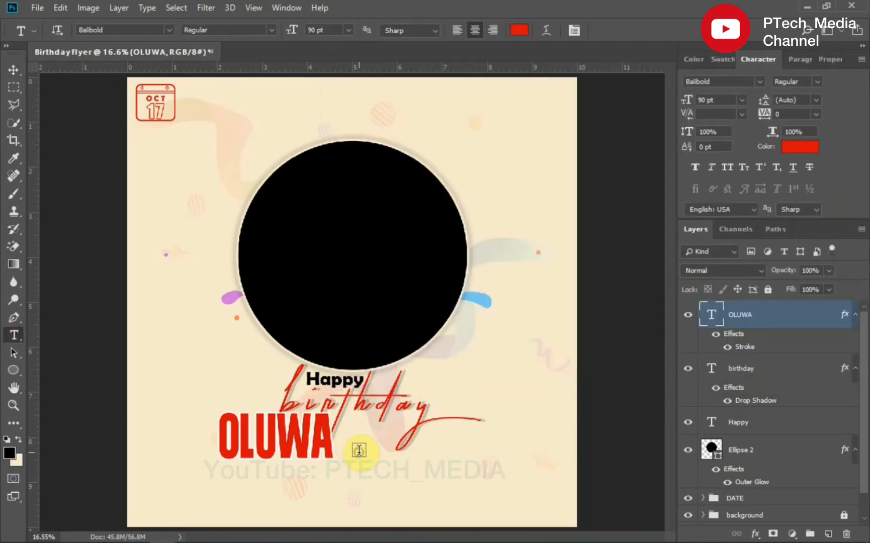
{"action": "left_click", "coordinate": [359, 451]}
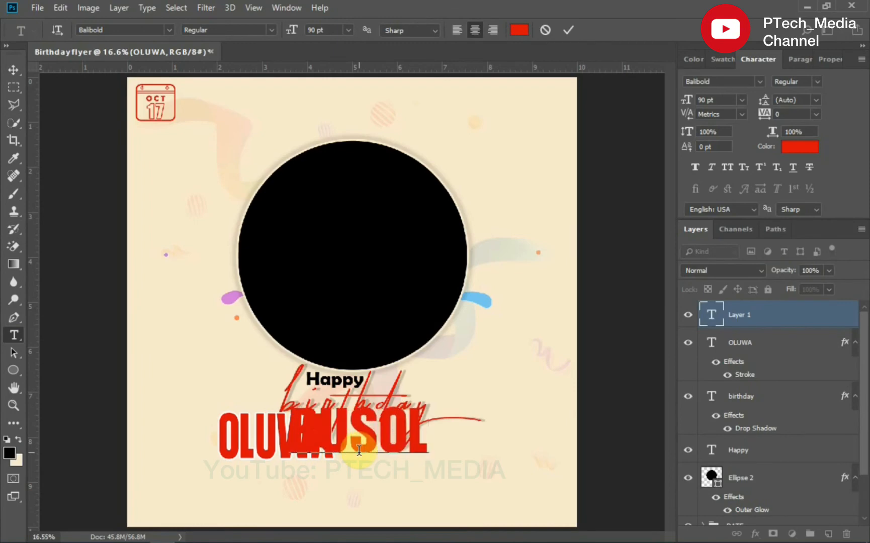
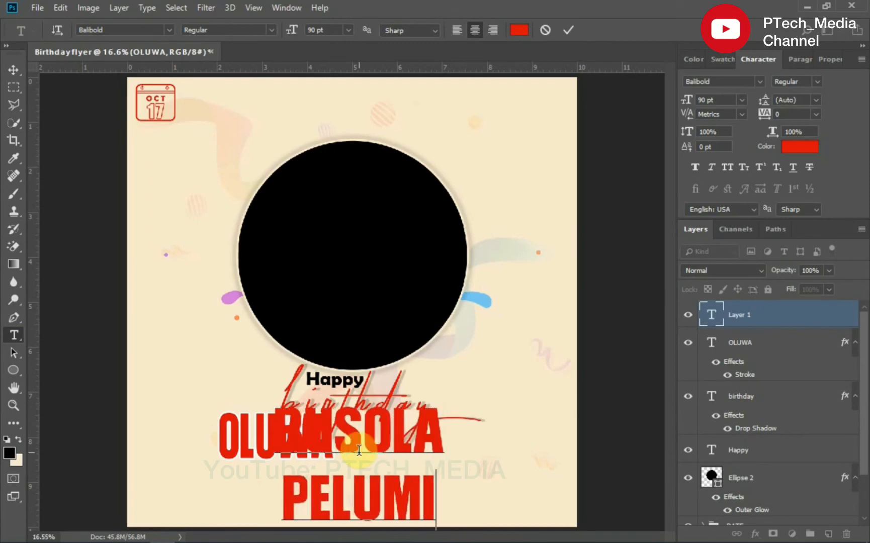
{"action": "left_click", "coordinate": [456, 28]}
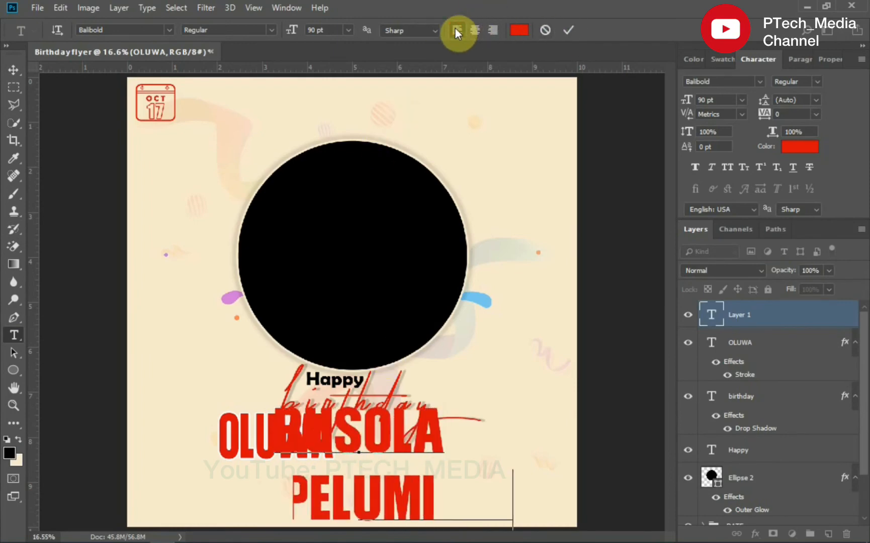
{"action": "left_click", "coordinate": [473, 28]}
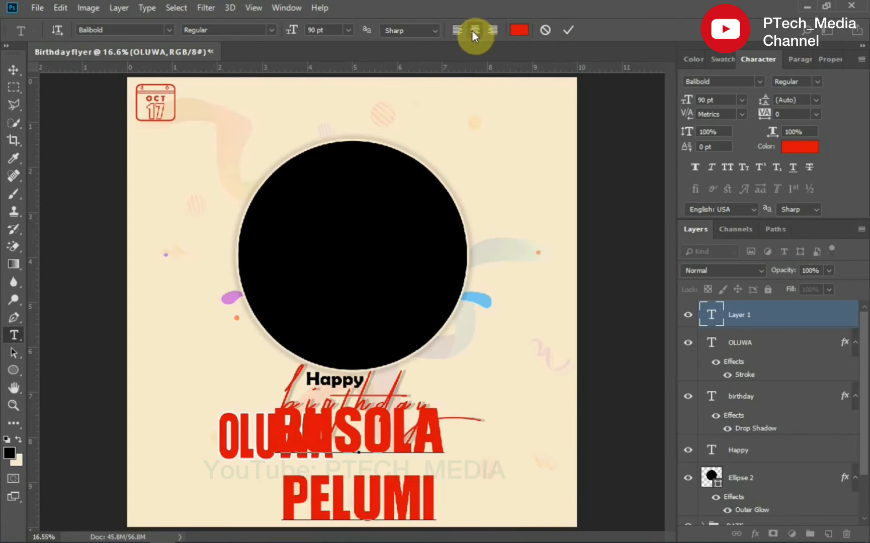
{"action": "left_click", "coordinate": [564, 32]}
- Set the remaining-names text to 30 pt and change its colour to white
{"action": "left_click", "coordinate": [705, 100]}
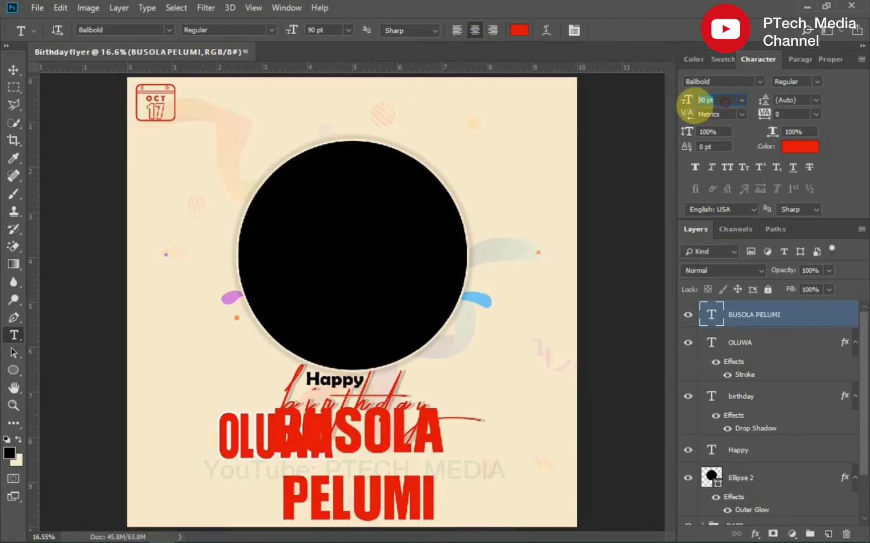
{"action": "type", "text": "30"}
{"action": "key", "text": "Return"}
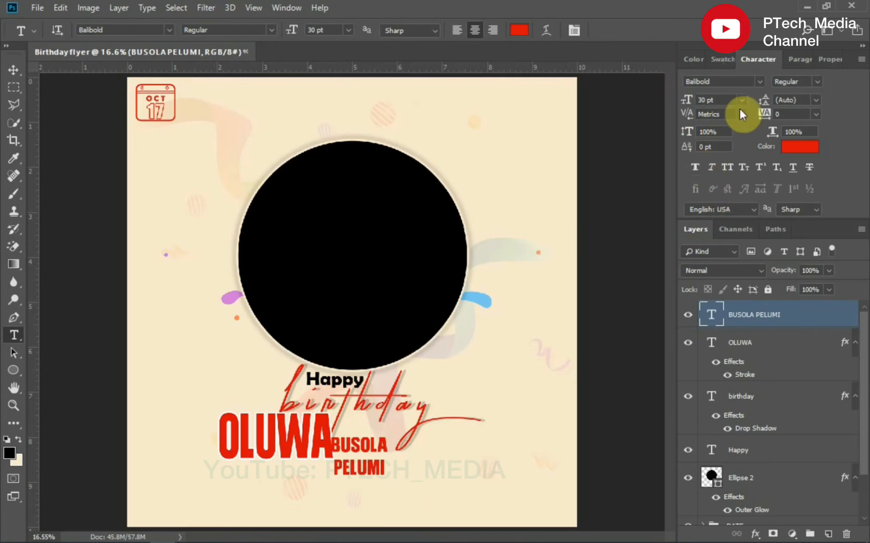
{"action": "left_click", "coordinate": [798, 148]}
{"action": "left_click_drag", "start_coordinate": [503, 241], "coordinate": [412, 174]}
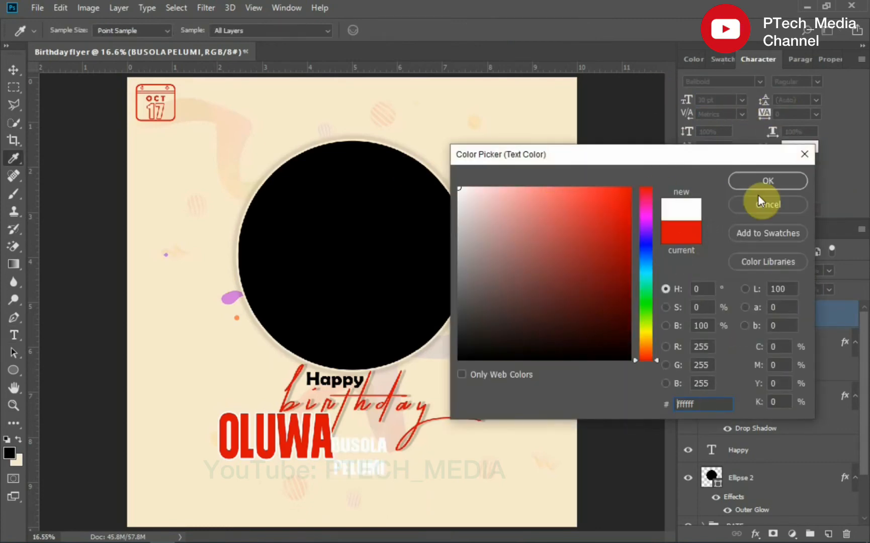
{"action": "key", "text": "Return"}
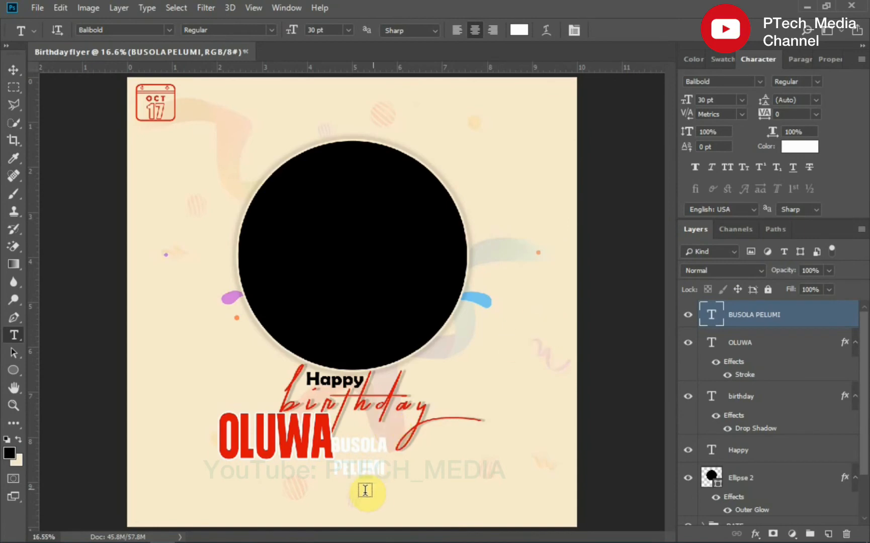
- Move the remaining-names text up beside the first name, just under the birthday title
{"action": "left_click", "coordinate": [14, 69]}
{"action": "left_click_drag", "start_coordinate": [360, 453], "coordinate": [367, 431]}
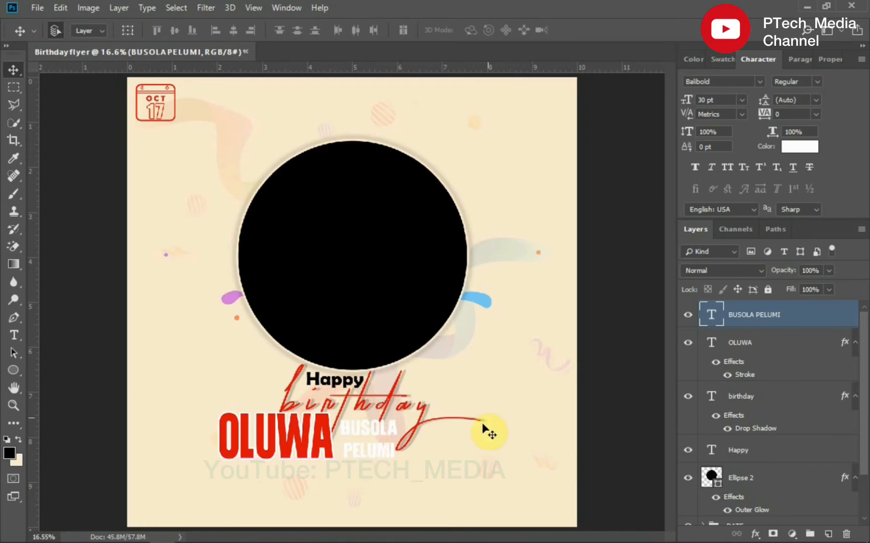
{"action": "left_click", "coordinate": [799, 59]}
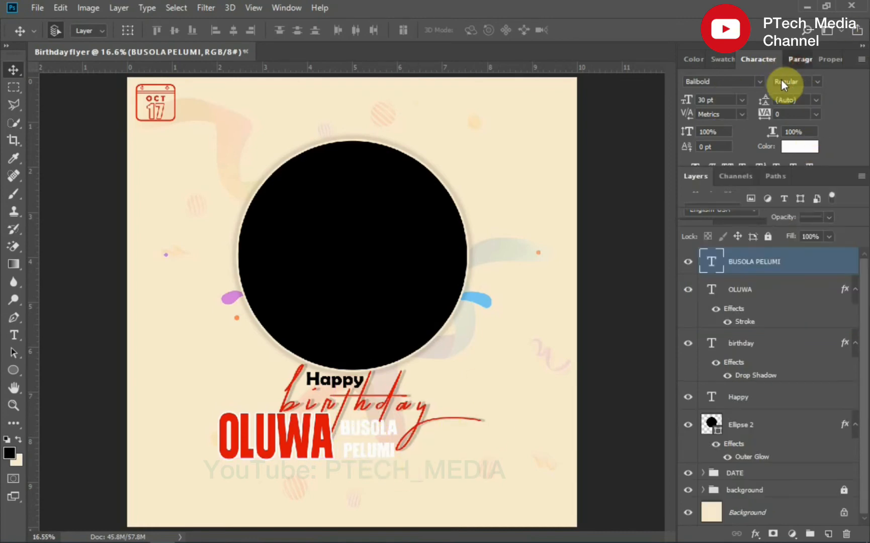
{"action": "left_click_drag", "start_coordinate": [401, 433], "coordinate": [372, 432]}
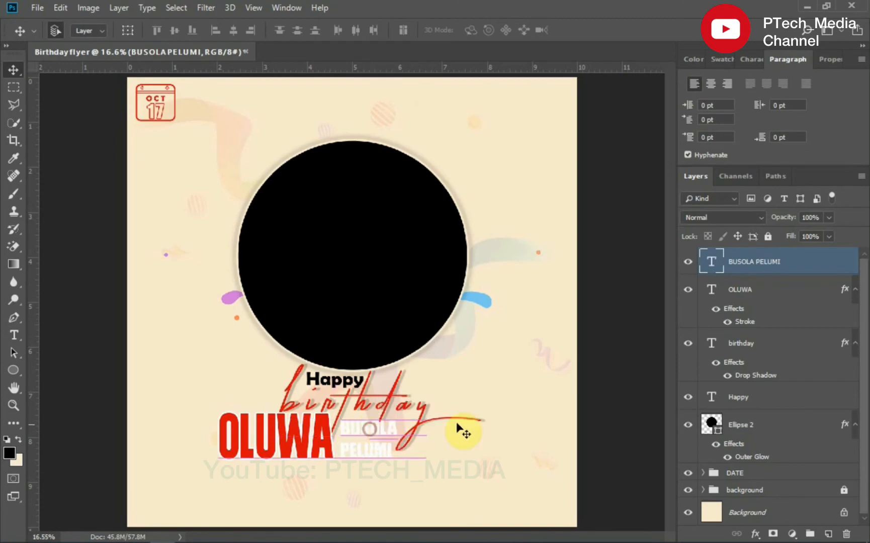
- Add a Drop Shadow layer style to the remaining-names text and nudge it slightly into place
{"action": "left_click", "coordinate": [756, 534]}
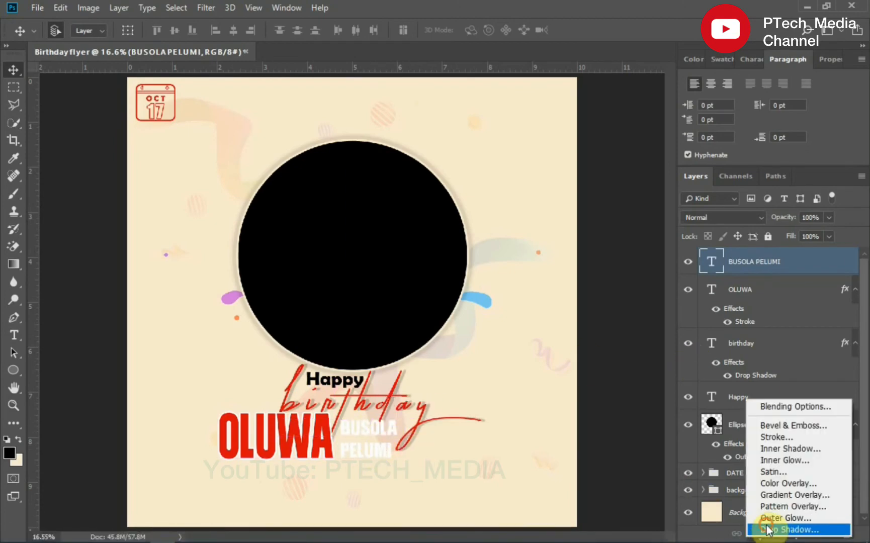
{"action": "left_click", "coordinate": [768, 530]}
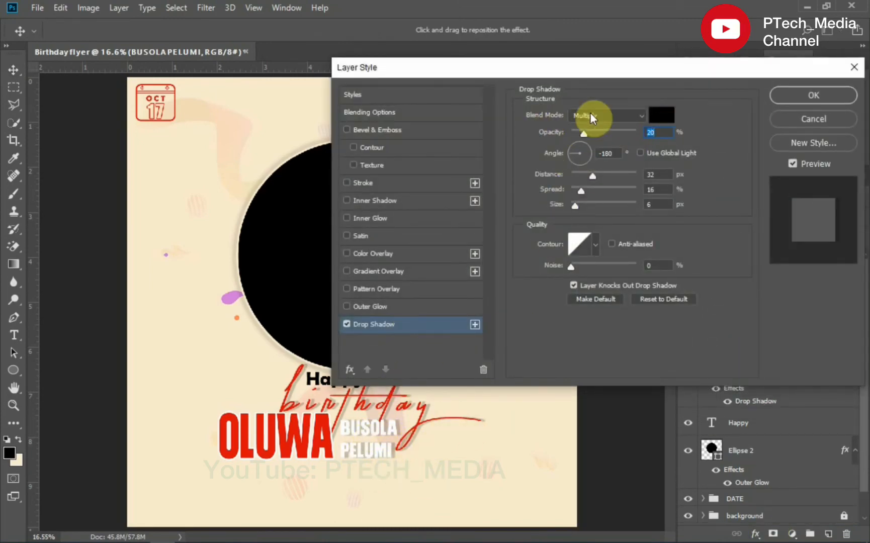
{"action": "left_click", "coordinate": [781, 105]}
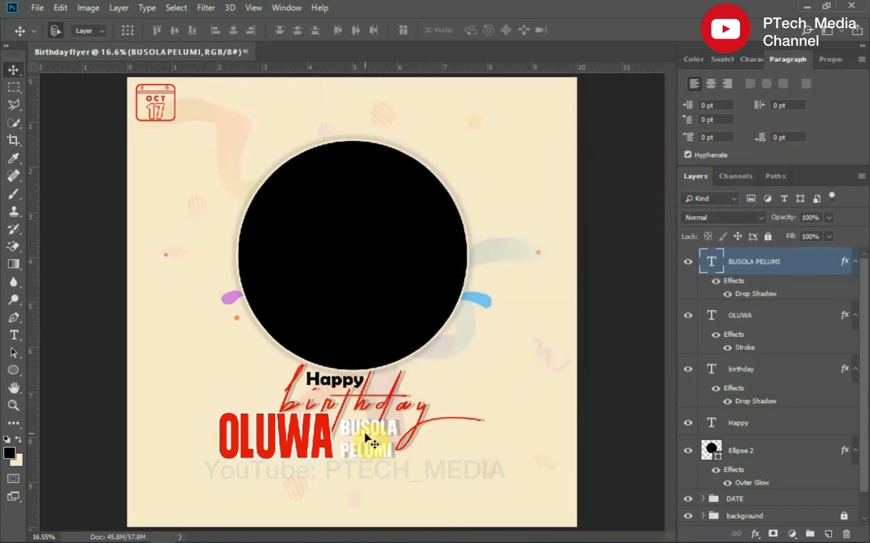
{"action": "left_click_drag", "start_coordinate": [366, 436], "coordinate": [364, 435]}
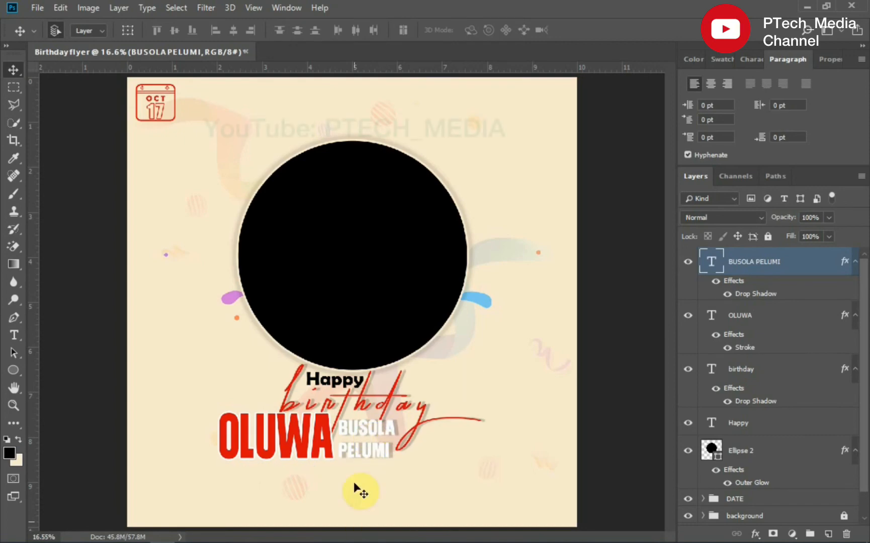
- Select the birthday title and set its tracking to 110
{"action": "left_click", "coordinate": [366, 411]}
{"action": "left_click", "coordinate": [752, 59]}
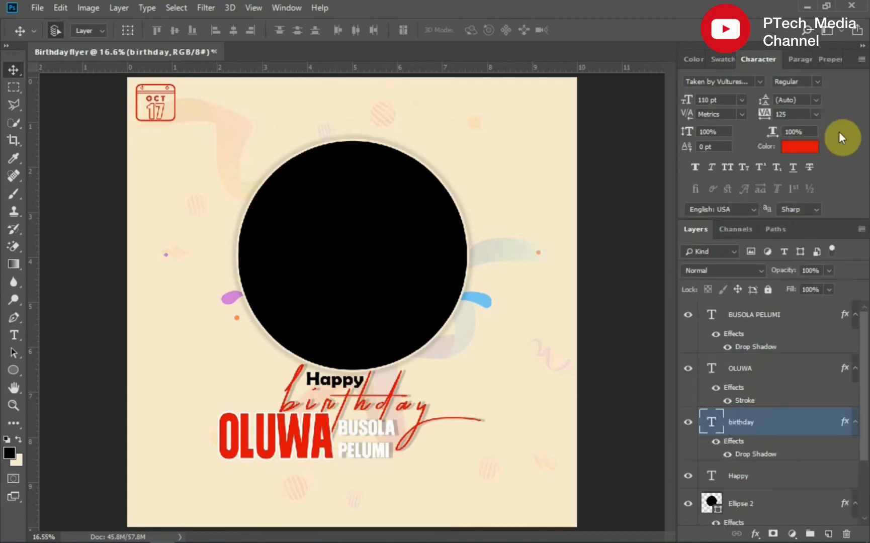
{"action": "left_click", "coordinate": [815, 114]}
{"action": "left_click", "coordinate": [787, 113]}
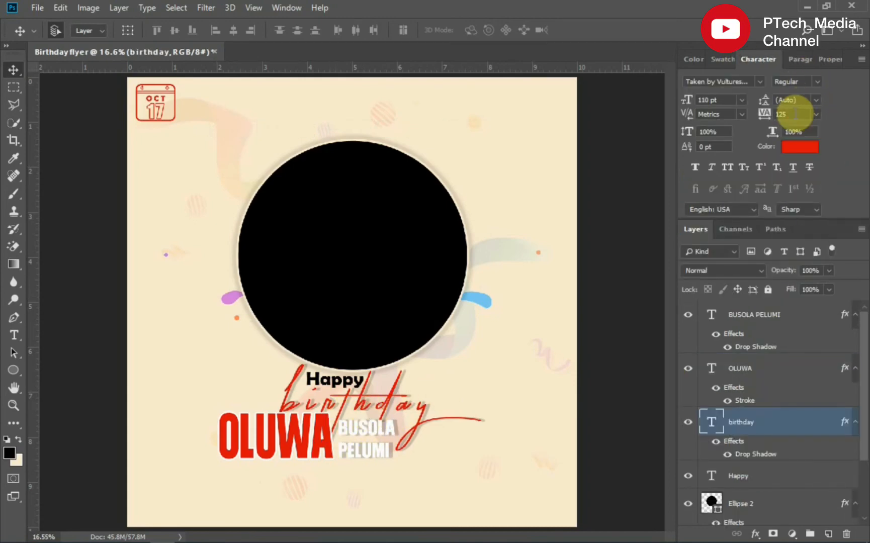
{"action": "left_click_drag", "start_coordinate": [789, 114], "coordinate": [763, 116]}
{"action": "key", "text": "Return"}
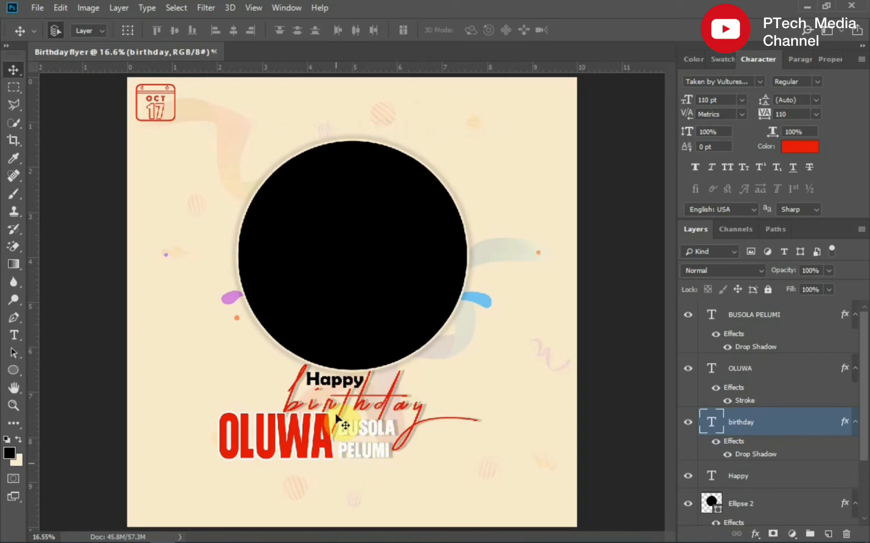
- Add a centred three-line blessing message in black 18 pt Berlin Sans FB Demi Bold, starting 'May the Lord bless you with a life…'
{"action": "left_click", "coordinate": [13, 335]}
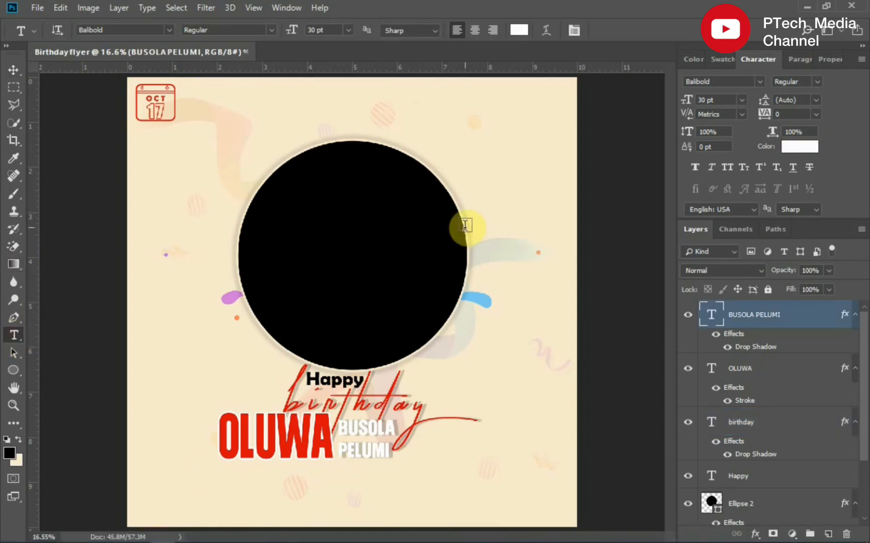
{"action": "left_click", "coordinate": [239, 106]}
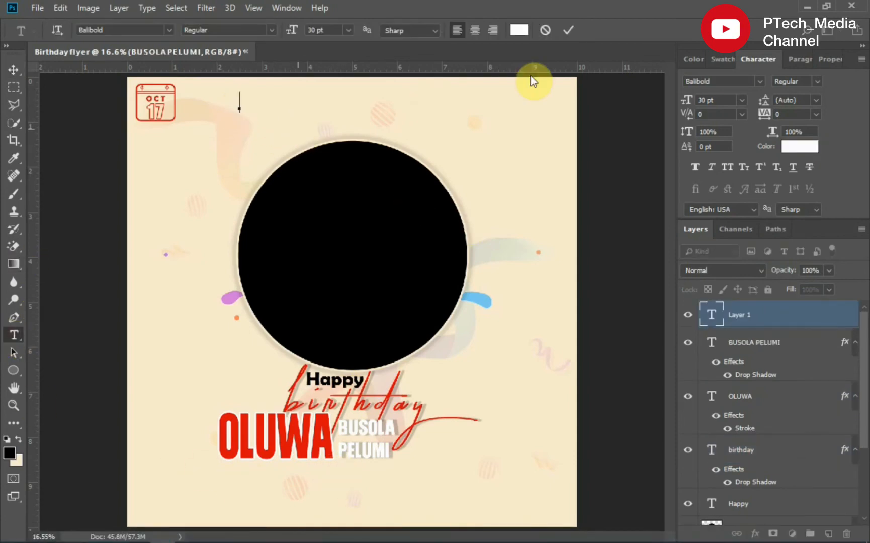
{"action": "left_click", "coordinate": [799, 150]}
{"action": "left_click_drag", "start_coordinate": [565, 226], "coordinate": [697, 362]}
{"action": "left_click", "coordinate": [769, 182]}
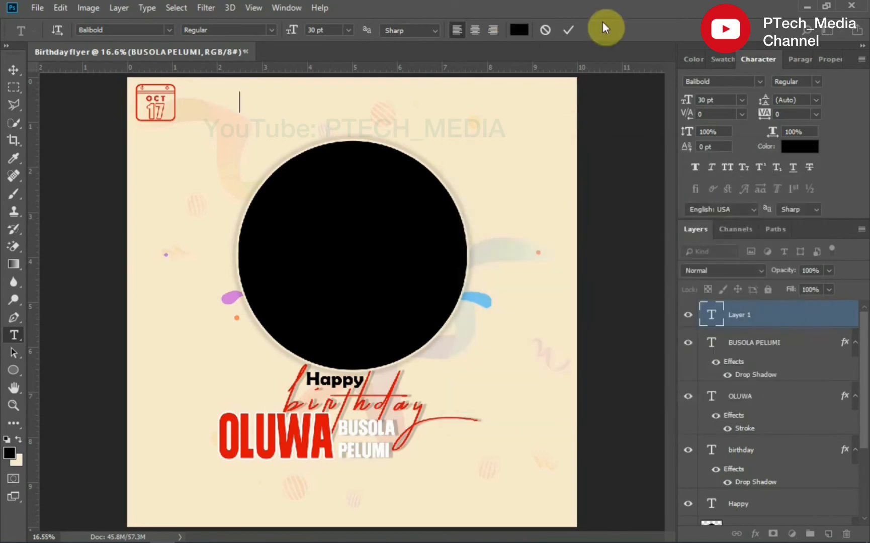
{"action": "left_click", "coordinate": [685, 100]}
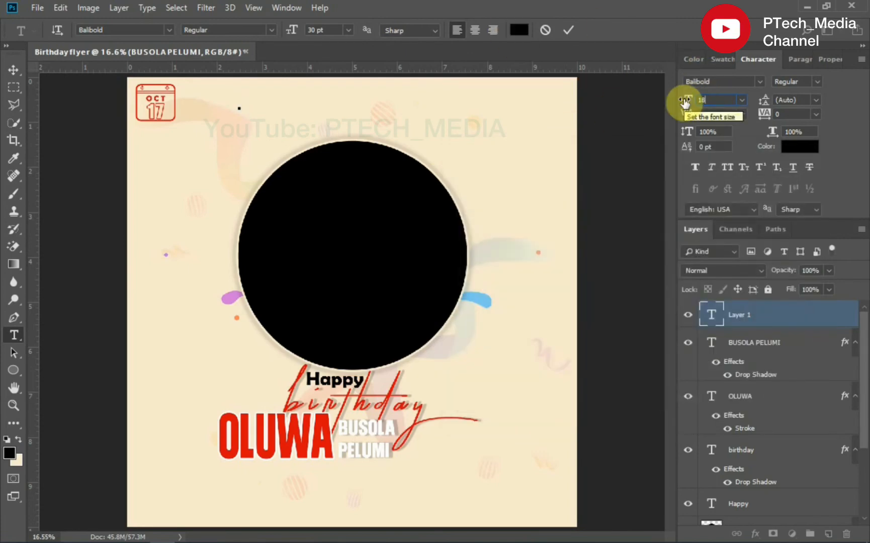
{"action": "type", "text": "18"}
{"action": "left_click", "coordinate": [746, 81]}
{"action": "type", "text": "ber"}
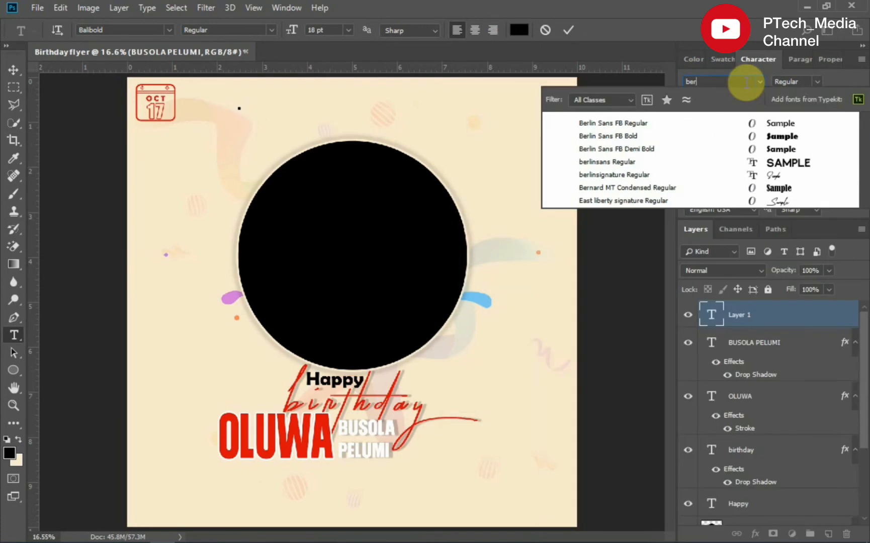
{"action": "left_click", "coordinate": [652, 147]}
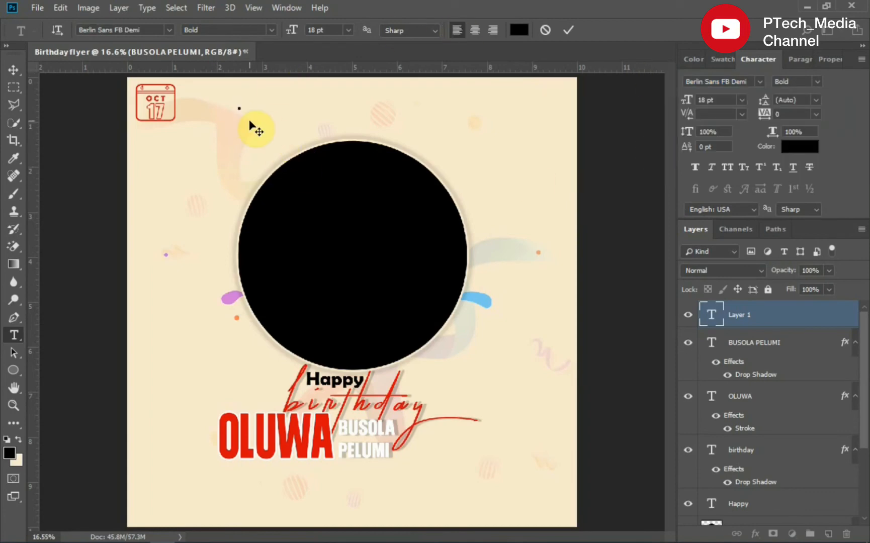
{"action": "type", "text": "life that is filled with so much hope ar"}
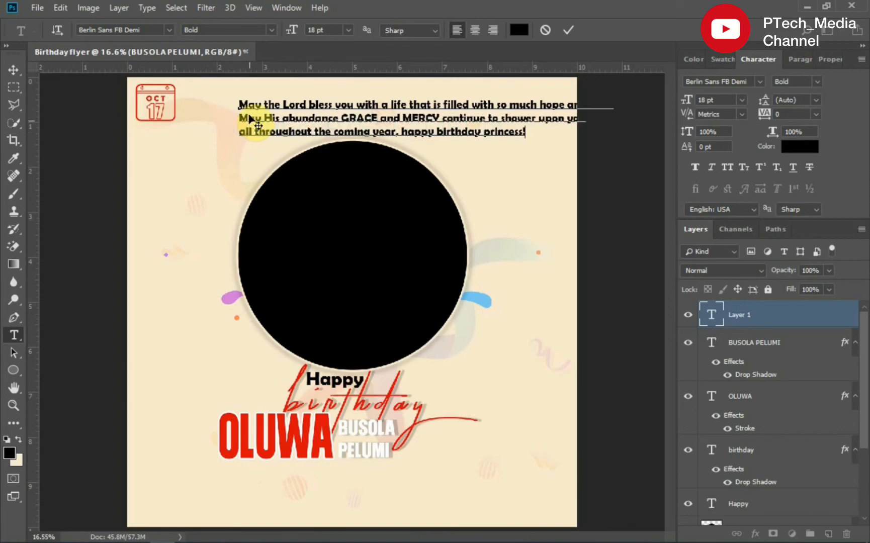
{"action": "left_click", "coordinate": [569, 32]}
{"action": "left_click", "coordinate": [475, 29]}
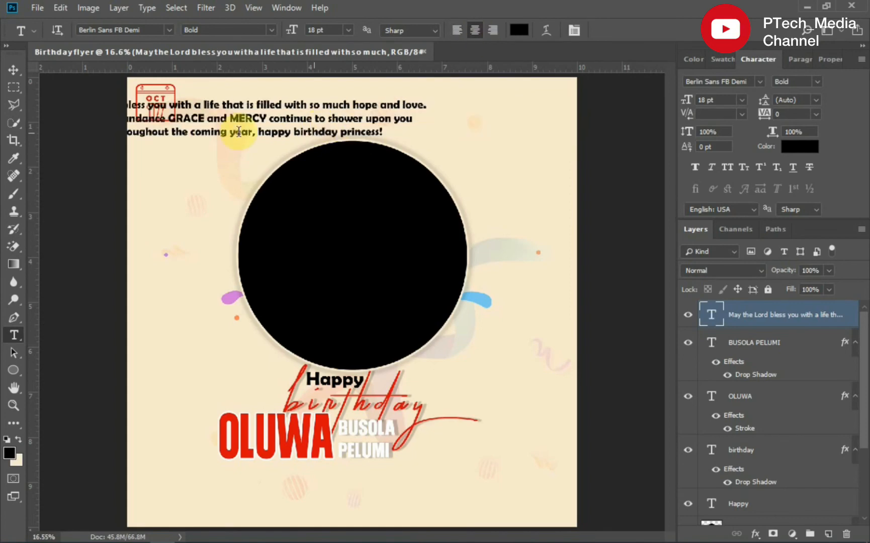
- Move the blessing message below the names and set its size to 14 pt, trying 12 pt first
{"action": "left_click", "coordinate": [18, 70]}
{"action": "left_click_drag", "start_coordinate": [321, 120], "coordinate": [445, 480]}
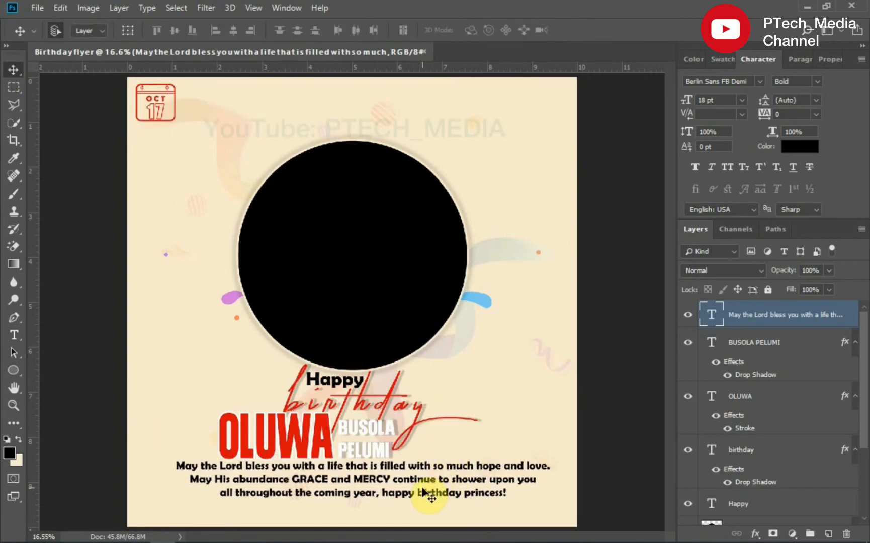
{"action": "left_click", "coordinate": [742, 99]}
{"action": "left_click", "coordinate": [711, 161]}
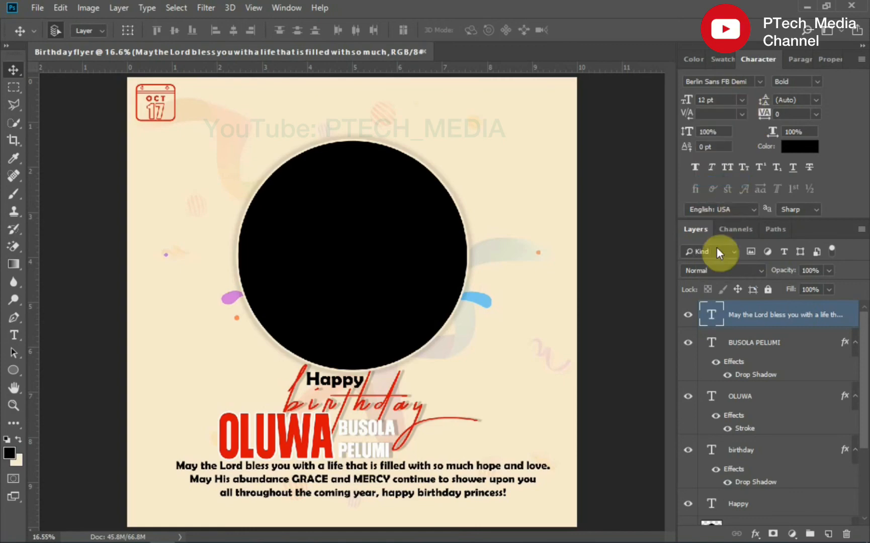
{"action": "left_click_drag", "start_coordinate": [401, 485], "coordinate": [375, 486]}
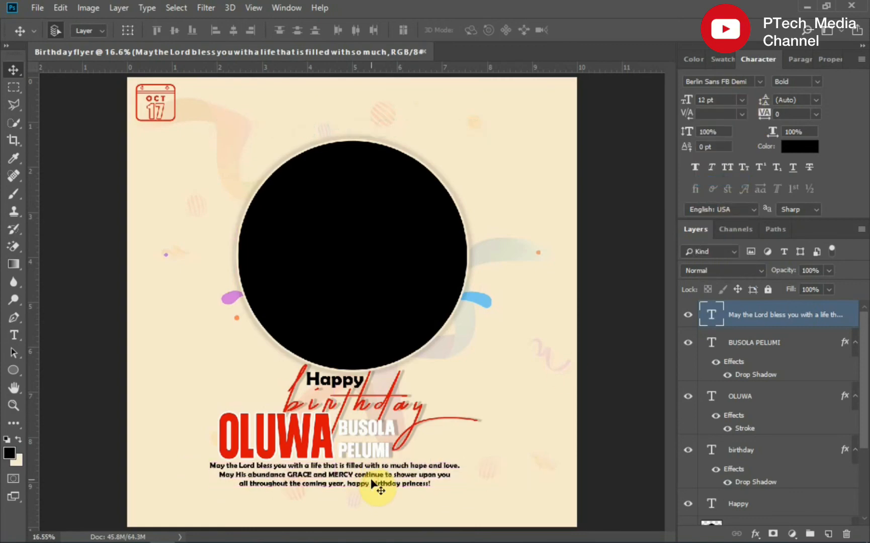
{"action": "left_click", "coordinate": [741, 100]}
{"action": "left_click", "coordinate": [717, 189]}
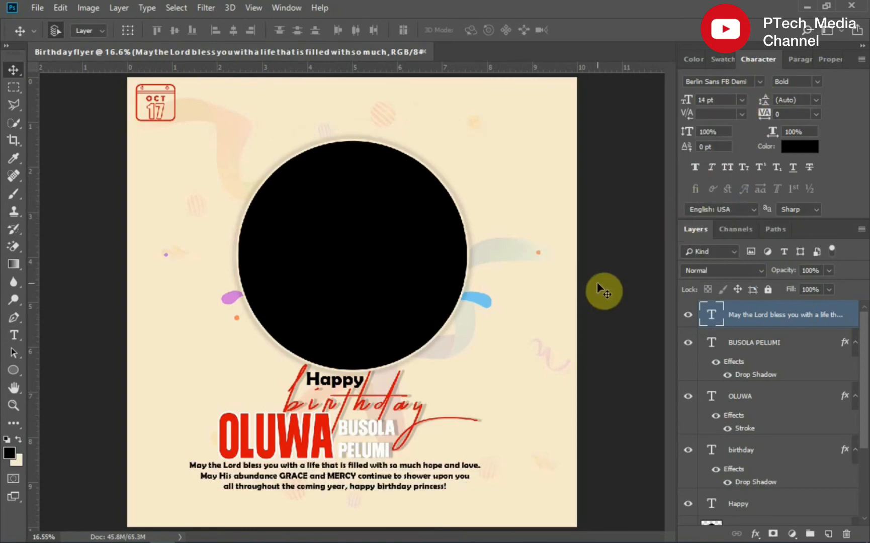
- Add the line 'PTECH LOVES AND CELEBRATE YOU.' below the message and centre it
{"action": "left_click", "coordinate": [14, 335]}
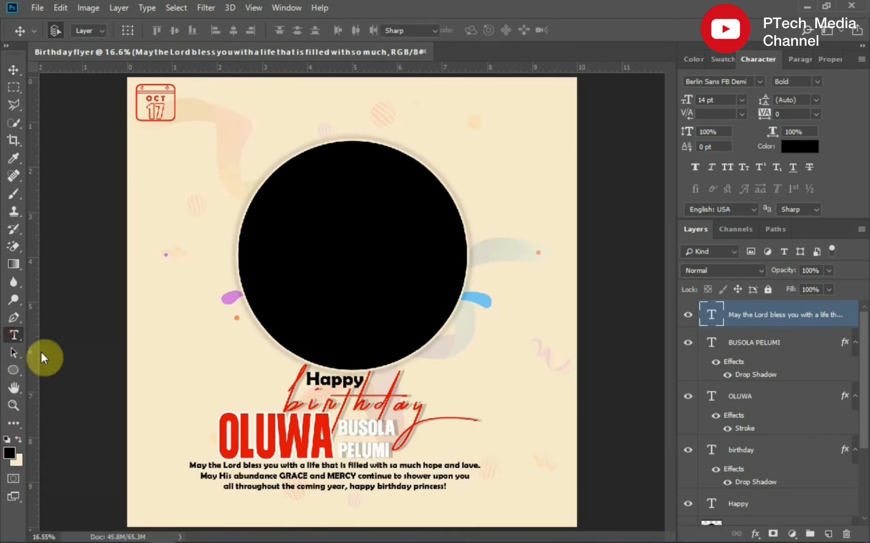
{"action": "left_click", "coordinate": [257, 510]}
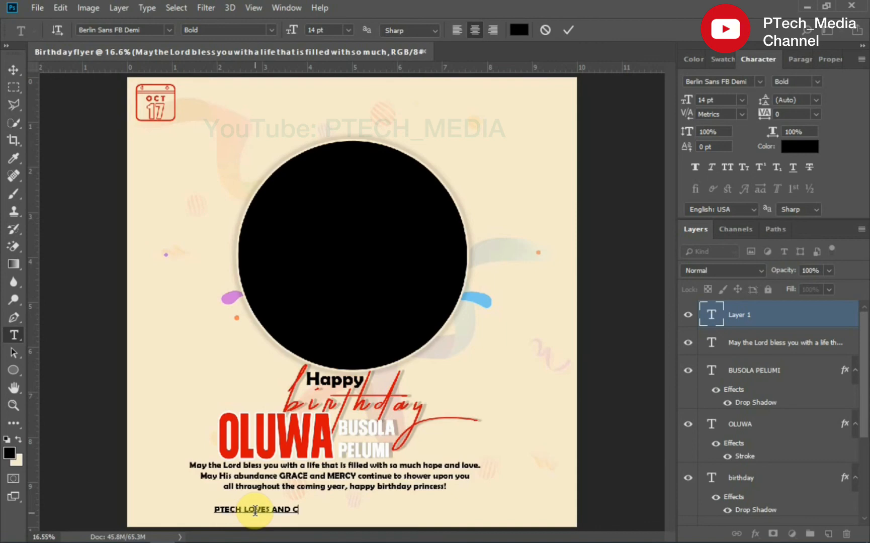
{"action": "type", "text": "PTECH LOVES AND CELEBRATE"}
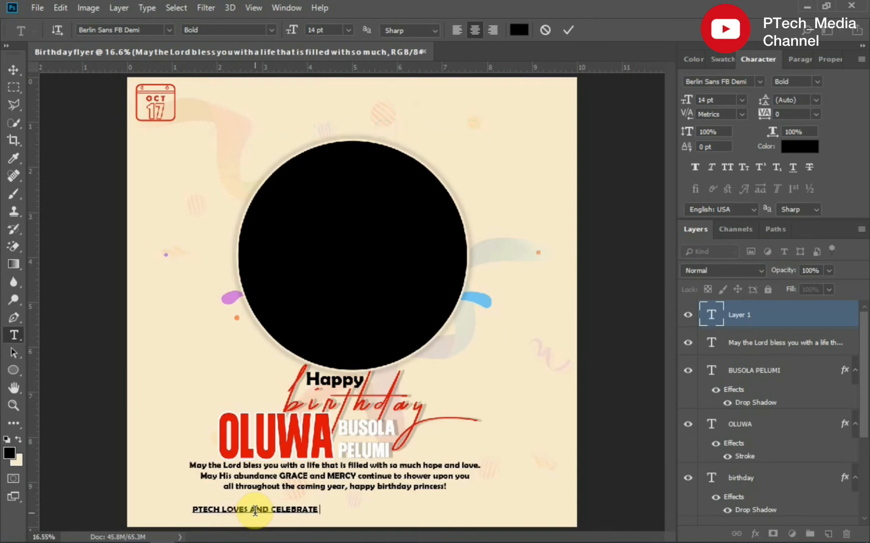
{"action": "type", "text": " YOU."}
{"action": "left_click", "coordinate": [568, 30]}
{"action": "left_click", "coordinate": [14, 70]}
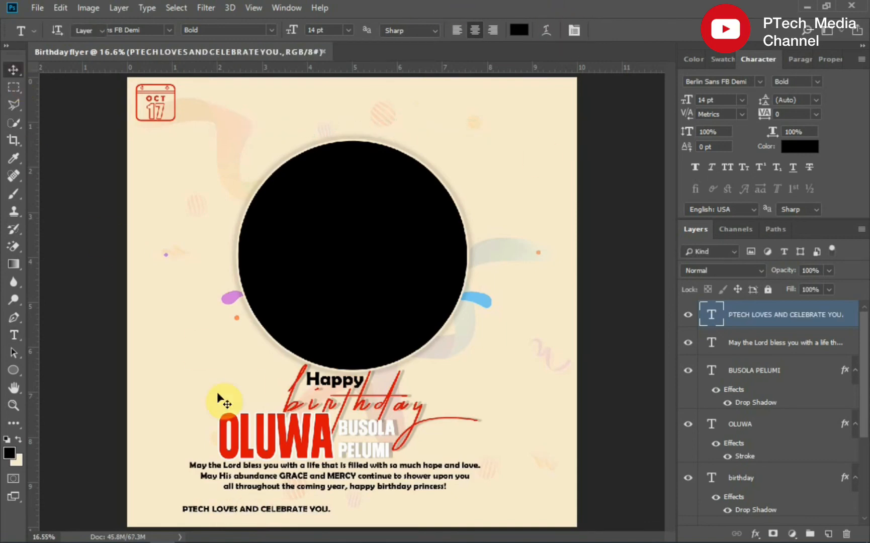
{"action": "left_click_drag", "start_coordinate": [257, 508], "coordinate": [311, 501]}
- Colour the closing line with red sampled from the first name, set its tracking to 100 after trying 75, and recentre it
{"action": "left_click", "coordinate": [812, 147]}
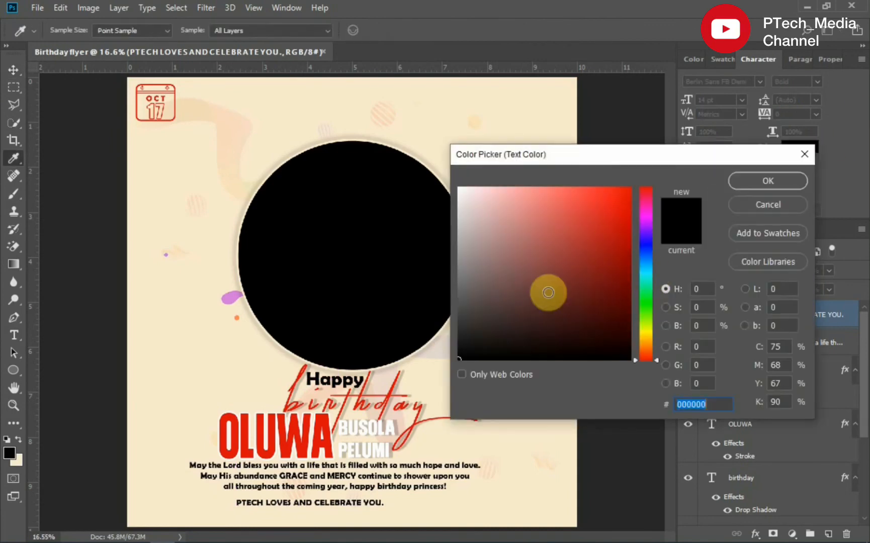
{"action": "left_click", "coordinate": [285, 447]}
{"action": "left_click", "coordinate": [764, 183]}
{"action": "left_click", "coordinate": [813, 115]}
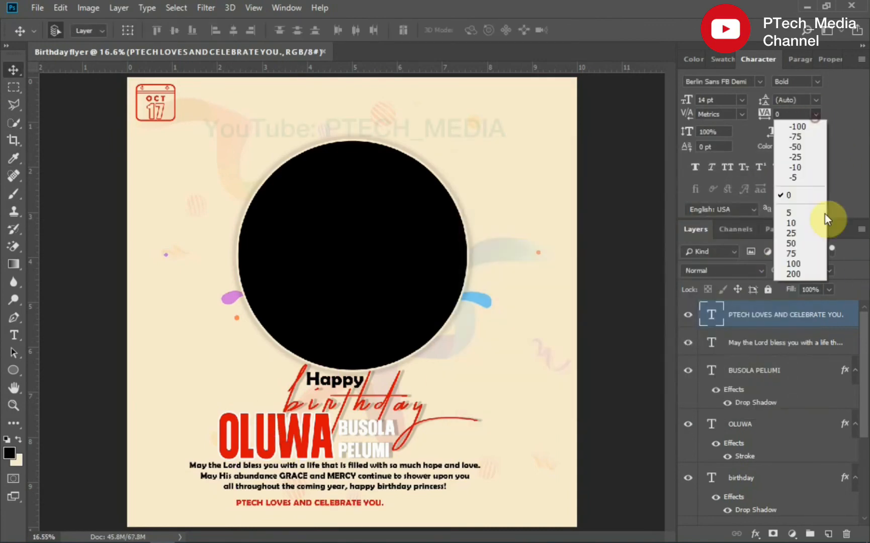
{"action": "left_click", "coordinate": [808, 252]}
{"action": "left_click", "coordinate": [815, 115]}
{"action": "left_click", "coordinate": [812, 271]}
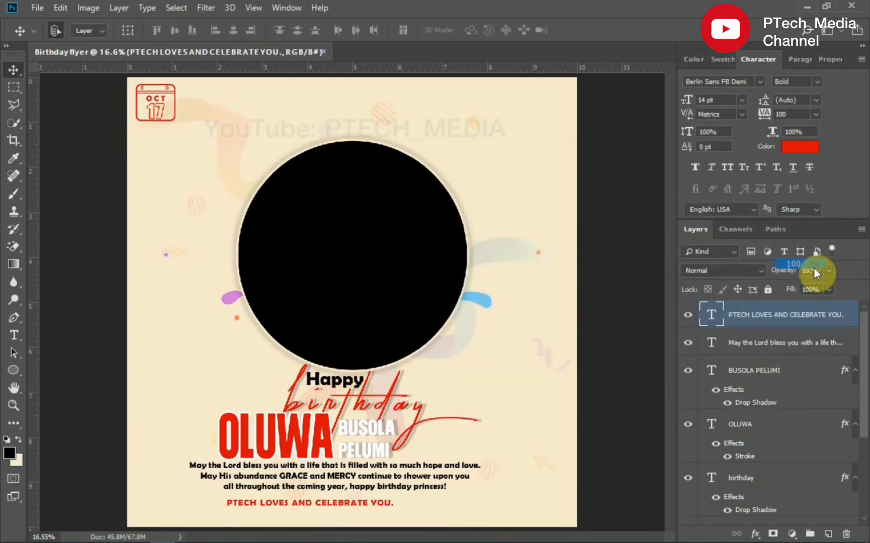
{"action": "left_click_drag", "start_coordinate": [330, 514], "coordinate": [342, 509]}
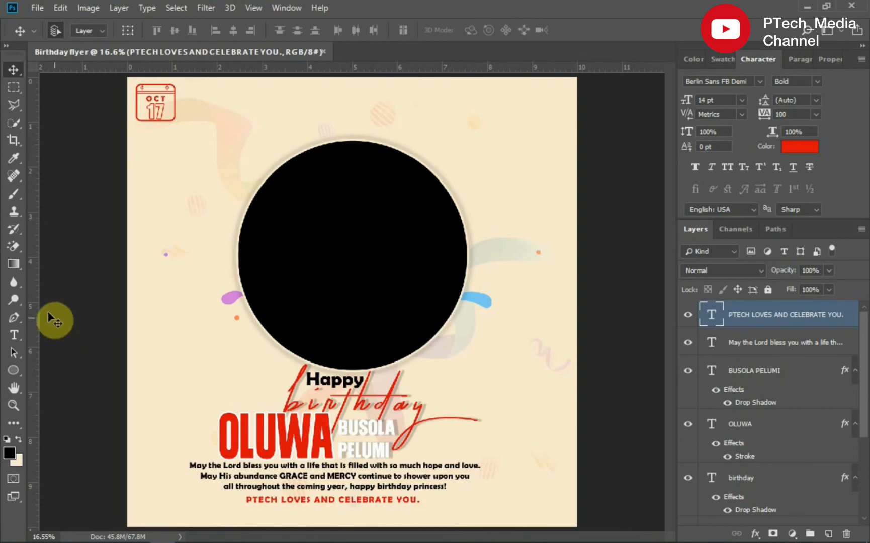
- Place a vertical guide through the centre of the circle frame
{"action": "left_click_drag", "start_coordinate": [32, 297], "coordinate": [353, 317]}
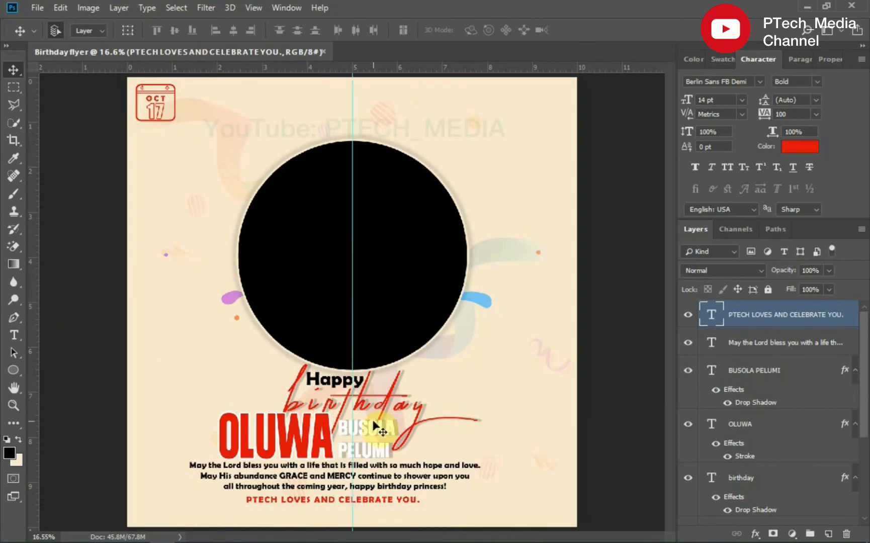
- Import the celebrant's photo into the flyer above the circle frame and clip it to the circle
{"action": "left_click", "coordinate": [394, 291]}
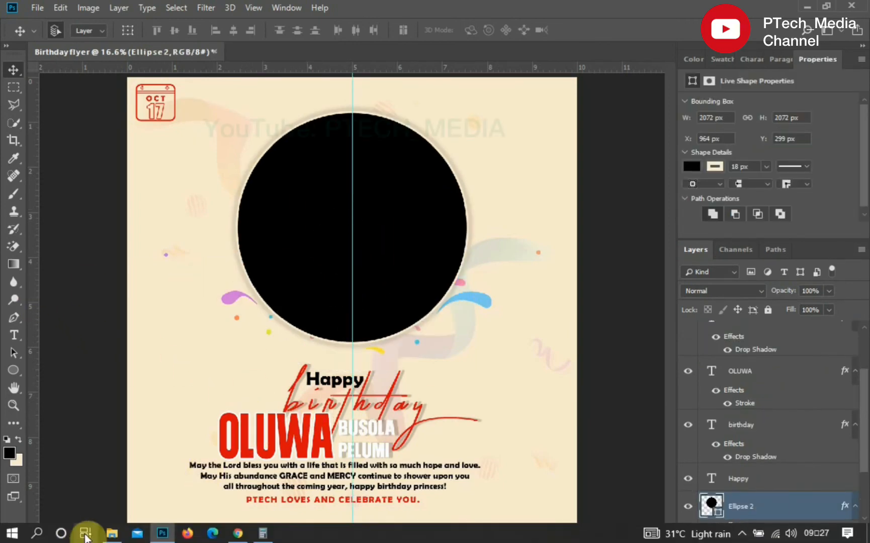
{"action": "left_click", "coordinate": [110, 534]}
{"action": "left_click_drag", "start_coordinate": [216, 311], "coordinate": [365, 282]}
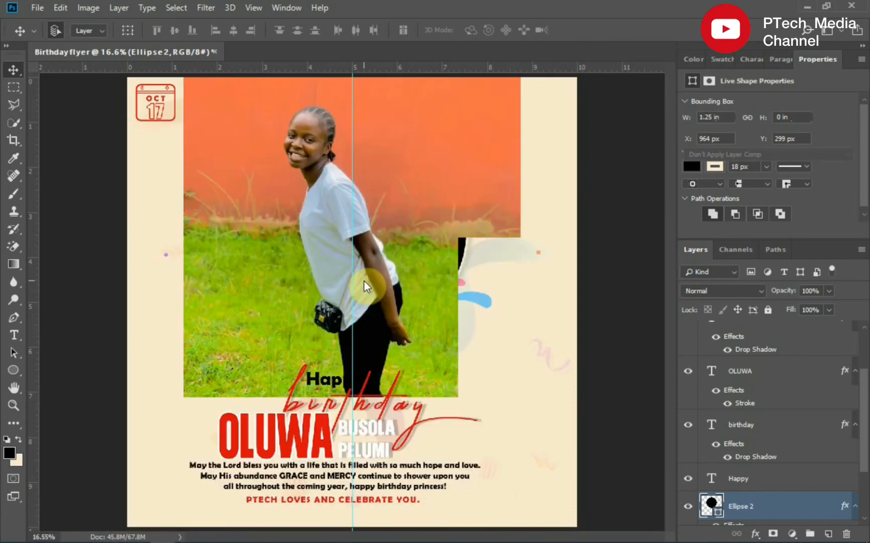
{"action": "left_click_drag", "start_coordinate": [385, 245], "coordinate": [383, 267]}
{"action": "left_click_drag", "start_coordinate": [864, 401], "coordinate": [862, 468]}
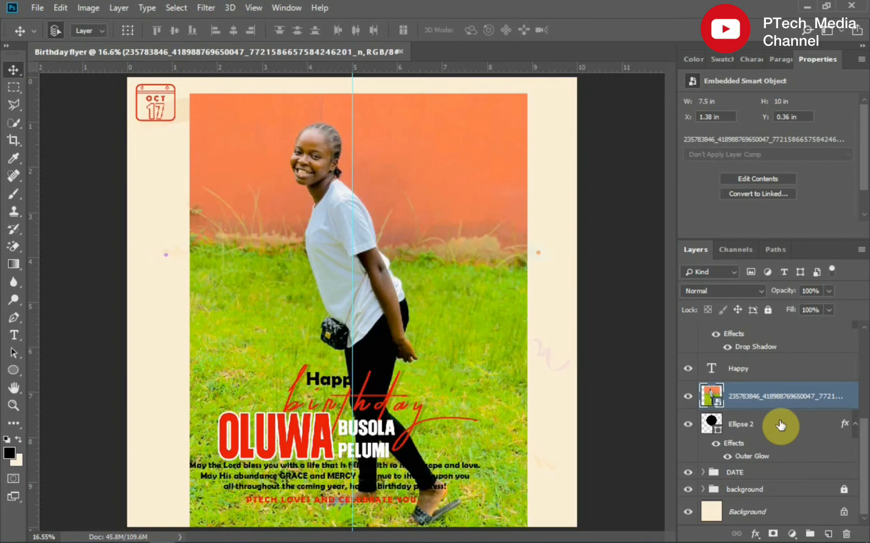
{"action": "right_click", "coordinate": [777, 399]}
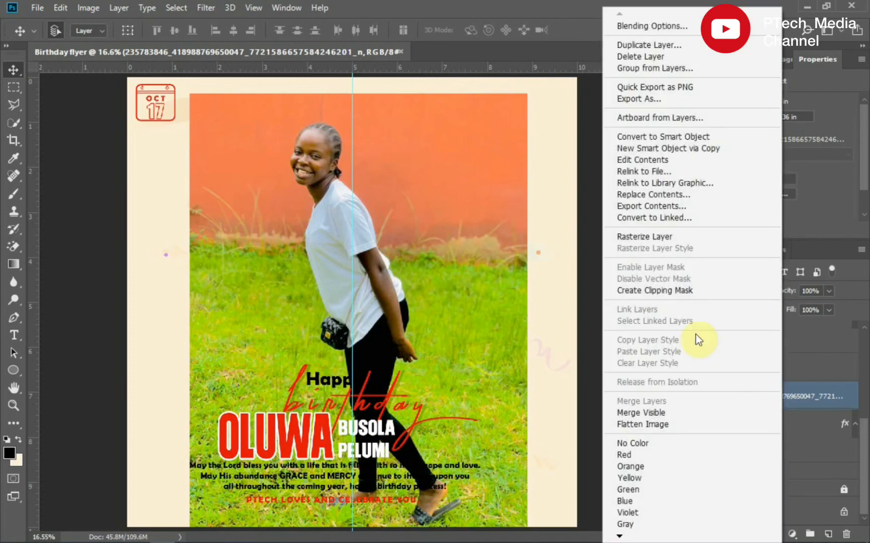
{"action": "left_click", "coordinate": [670, 292]}
- Scale up and reposition the clipped photo so the girl sits centred inside the circle
{"action": "left_click_drag", "start_coordinate": [332, 216], "coordinate": [354, 217]}
{"action": "key", "text": "ctrl+t"}
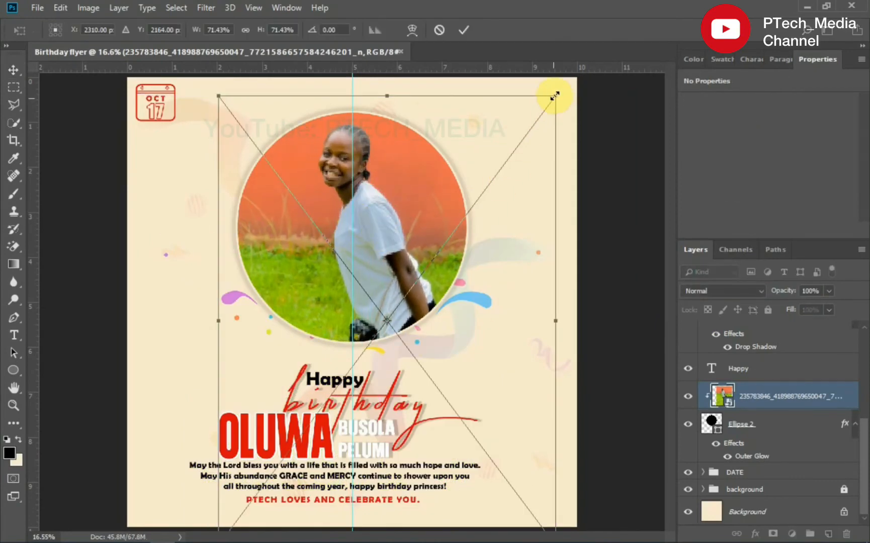
{"action": "left_click_drag", "start_coordinate": [555, 96], "coordinate": [571, 74]}
{"action": "left_click_drag", "start_coordinate": [386, 215], "coordinate": [386, 235]}
{"action": "key", "text": "Return"}
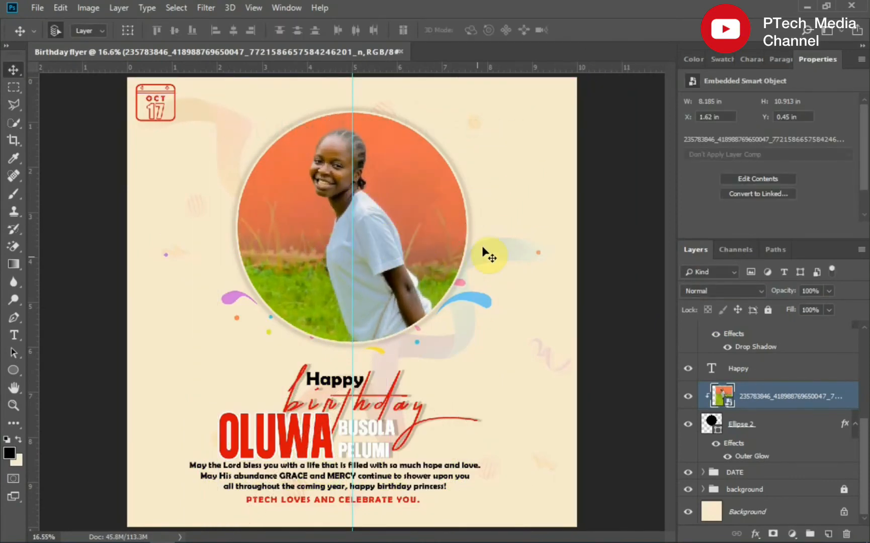
- Rasterize the photo layer and apply Auto Tone and Auto Contrast to it
{"action": "right_click", "coordinate": [752, 397]}
{"action": "left_click", "coordinate": [611, 235]}
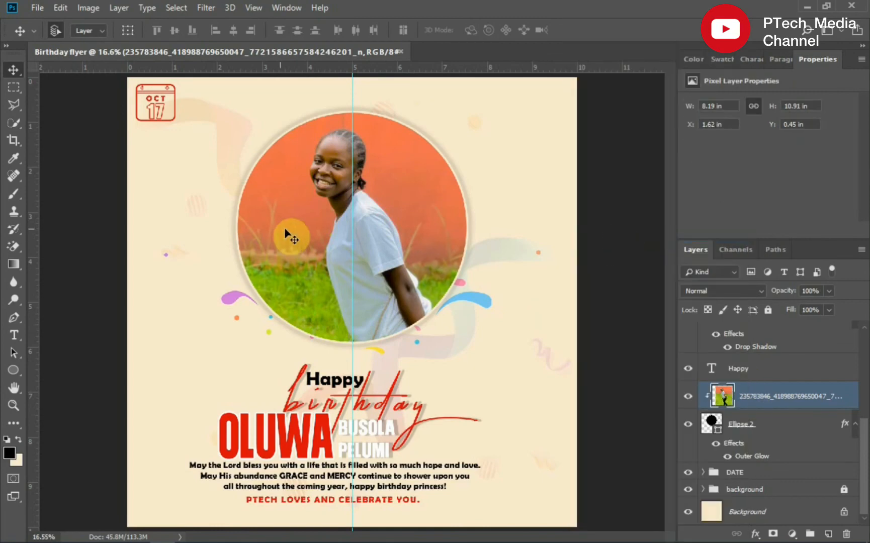
{"action": "left_click", "coordinate": [61, 8]}
{"action": "left_click", "coordinate": [62, 8]}
{"action": "left_click", "coordinate": [88, 8]}
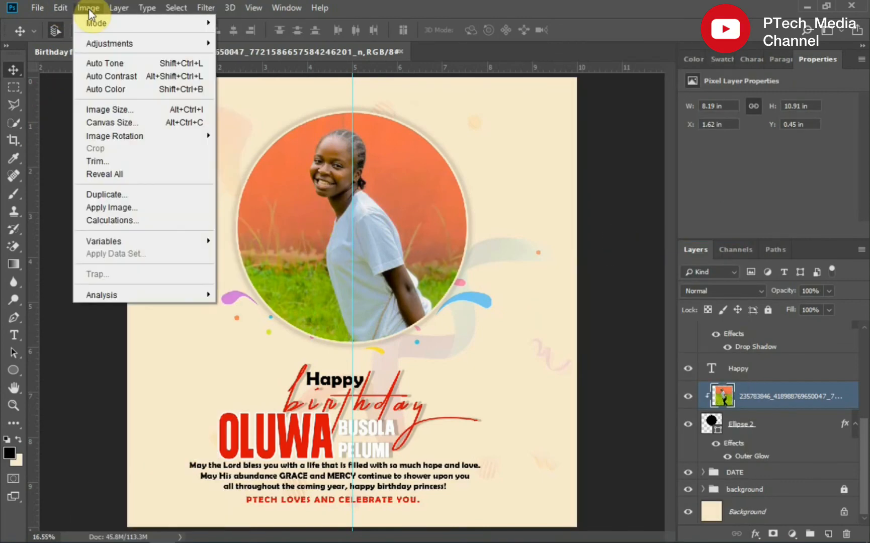
{"action": "left_click", "coordinate": [108, 63]}
{"action": "left_click", "coordinate": [89, 8]}
{"action": "left_click", "coordinate": [102, 76]}
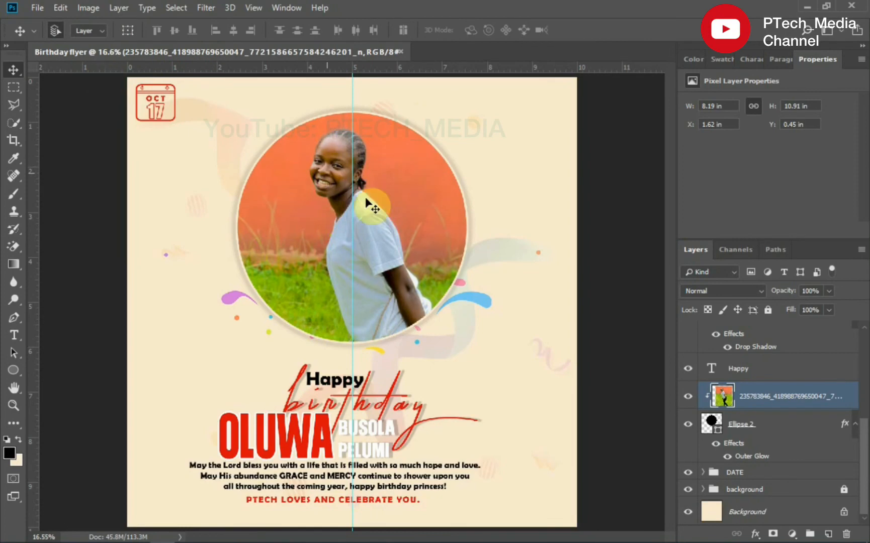
- Brighten the photo with a Curves adjustment
{"action": "key", "text": "ctrl+m"}
{"action": "left_click_drag", "start_coordinate": [550, 365], "coordinate": [534, 330]}
{"action": "left_click", "coordinate": [791, 243]}
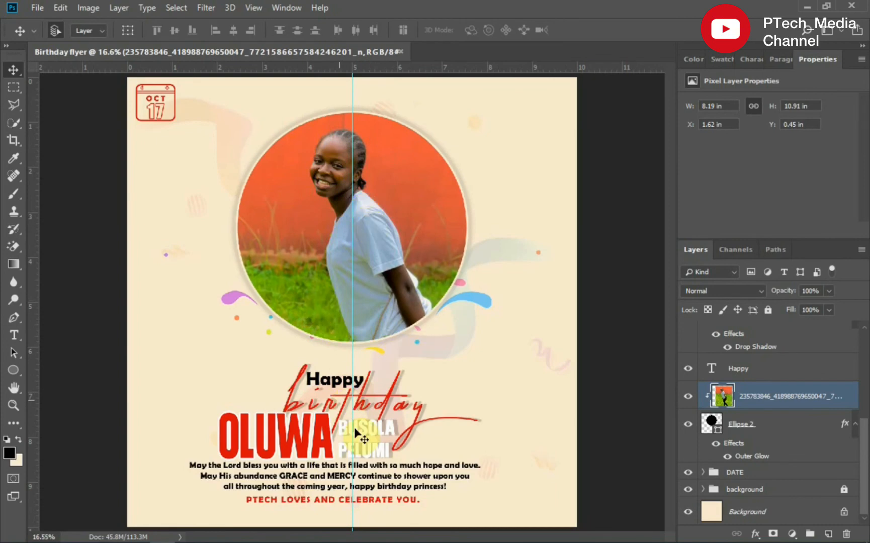
{"action": "left_click_drag", "start_coordinate": [340, 385], "coordinate": [343, 378]}
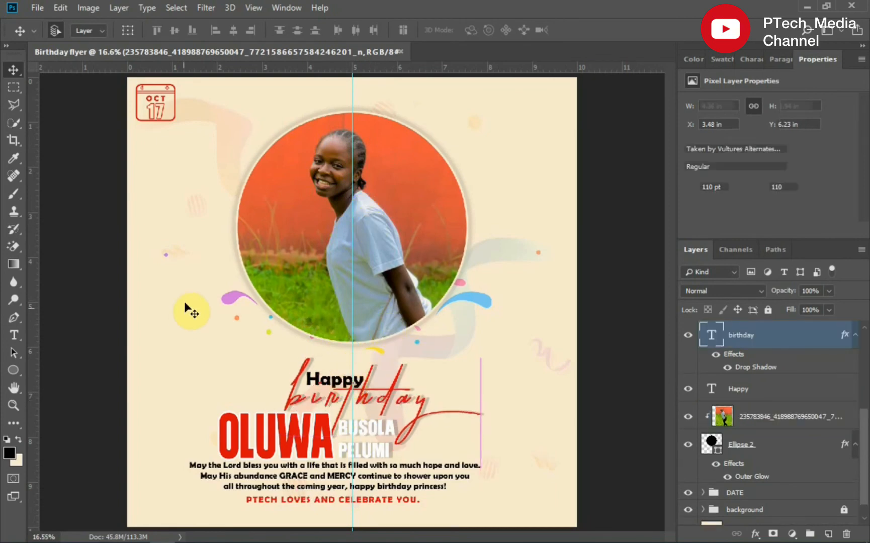
{"action": "left_click", "coordinate": [232, 300]}
{"action": "left_click_drag", "start_coordinate": [231, 300], "coordinate": [228, 254]}
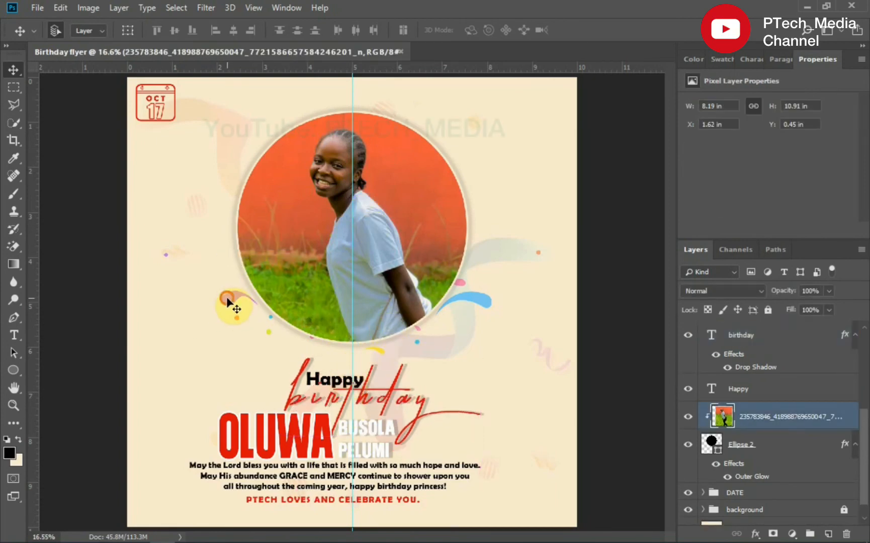
{"action": "left_click", "coordinate": [227, 301]}
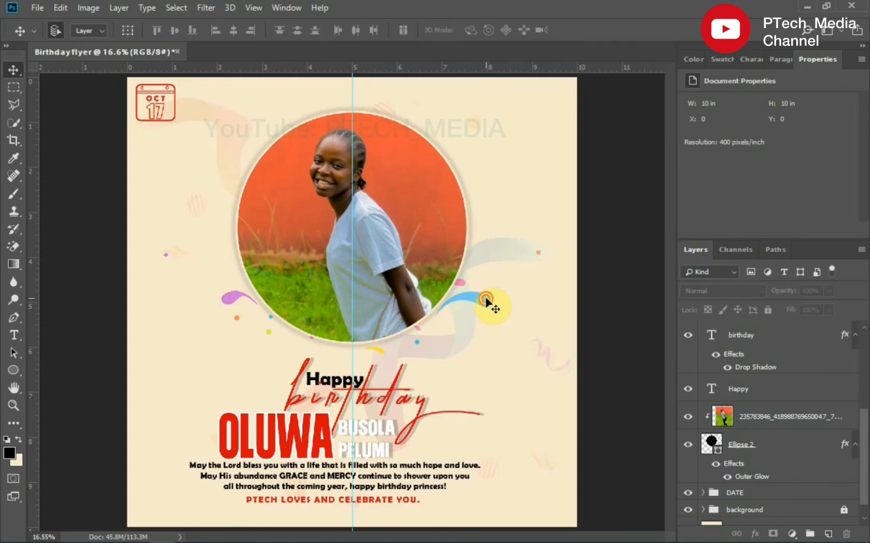
- Group the photo and circle frame layers, name the group PICTURE and lock it
{"action": "left_click", "coordinate": [805, 417]}
{"action": "left_click", "coordinate": [804, 445], "text": "shift"}
{"action": "key", "text": "ctrl+g"}
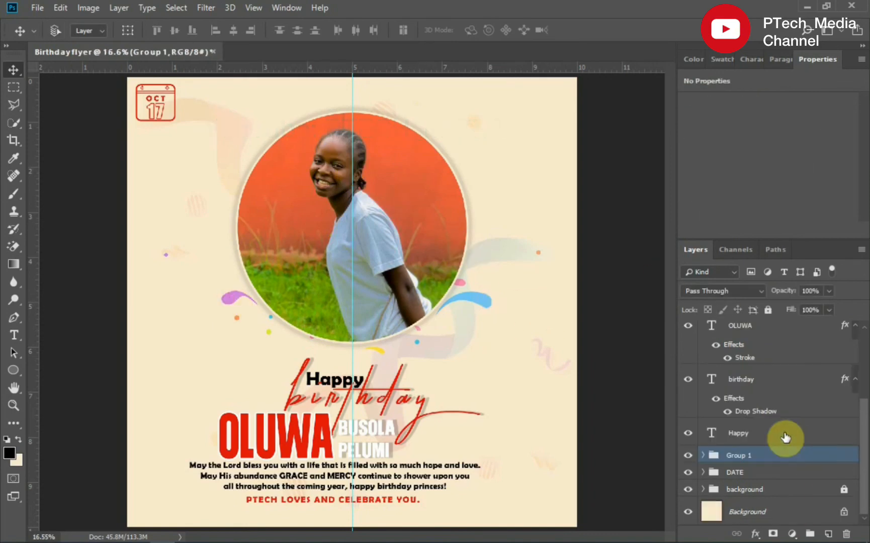
{"action": "double_click", "coordinate": [739, 455]}
{"action": "type", "text": "PICTURE"}
{"action": "key", "text": "Return"}
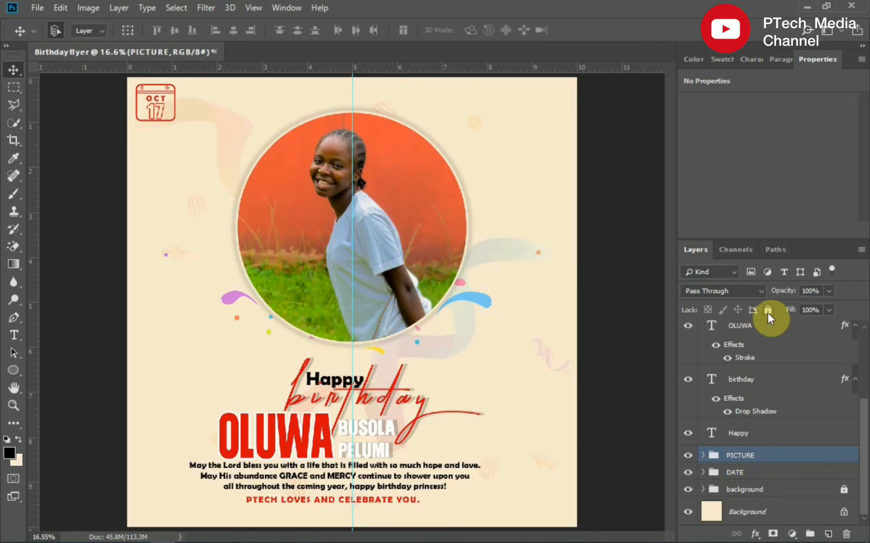
{"action": "left_click", "coordinate": [768, 310]}
- Unlock the background group and enlarge the floating ribbons layer, moving it up behind the circle
{"action": "left_click", "coordinate": [489, 304]}
{"action": "left_click", "coordinate": [704, 490]}
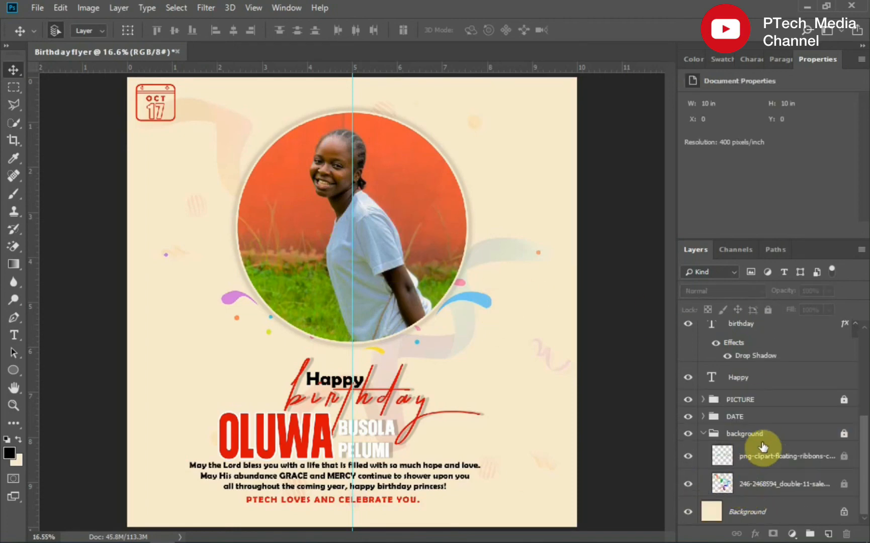
{"action": "left_click", "coordinate": [845, 433]}
{"action": "left_click", "coordinate": [485, 304]}
{"action": "left_click_drag", "start_coordinate": [485, 304], "coordinate": [486, 267]}
{"action": "key", "text": "ctrl+t"}
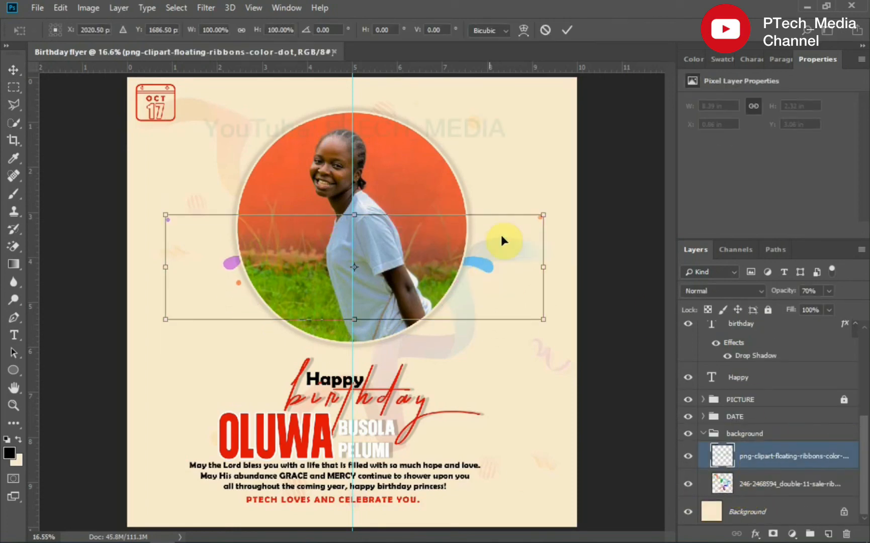
{"action": "left_click_drag", "start_coordinate": [563, 210], "coordinate": [585, 196]}
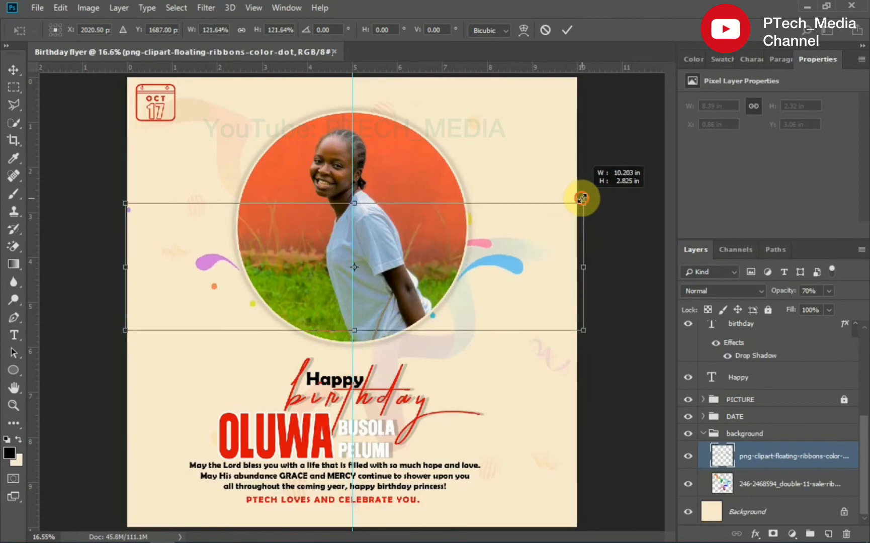
{"action": "left_click_drag", "start_coordinate": [493, 257], "coordinate": [498, 247]}
{"action": "left_click", "coordinate": [567, 29]}
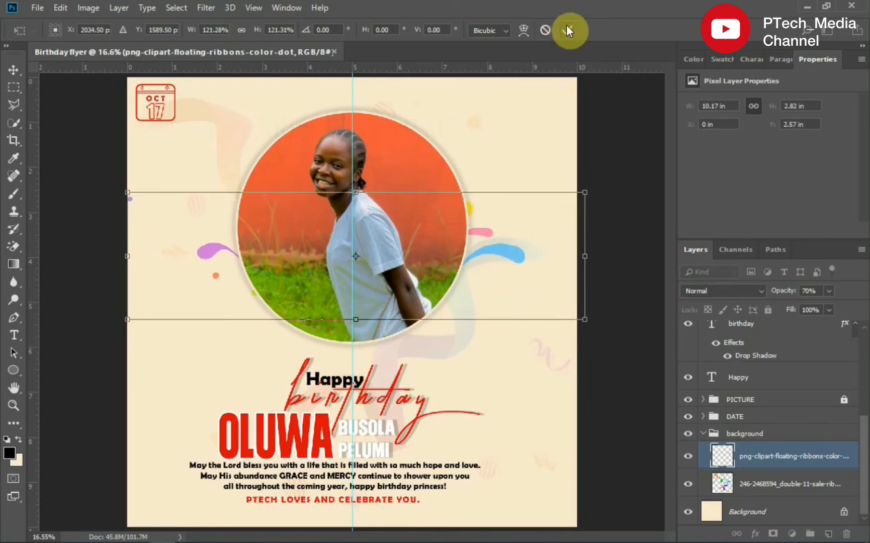
{"action": "left_click", "coordinate": [704, 433]}
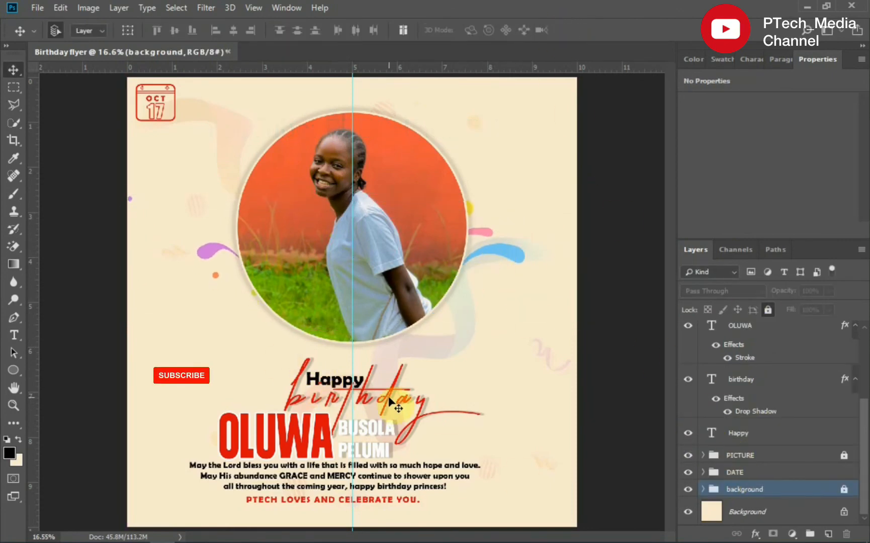
{"action": "left_click", "coordinate": [351, 373]}
{"action": "left_click_drag", "start_coordinate": [350, 371], "coordinate": [333, 399]}
{"action": "left_click_drag", "start_coordinate": [758, 438], "coordinate": [724, 371]}
{"action": "left_click_drag", "start_coordinate": [335, 381], "coordinate": [343, 354]}
{"action": "left_click_drag", "start_coordinate": [382, 404], "coordinate": [388, 360]}
{"action": "left_click_drag", "start_coordinate": [302, 443], "coordinate": [319, 426]}
{"action": "left_click_drag", "start_coordinate": [383, 459], "coordinate": [397, 444]}
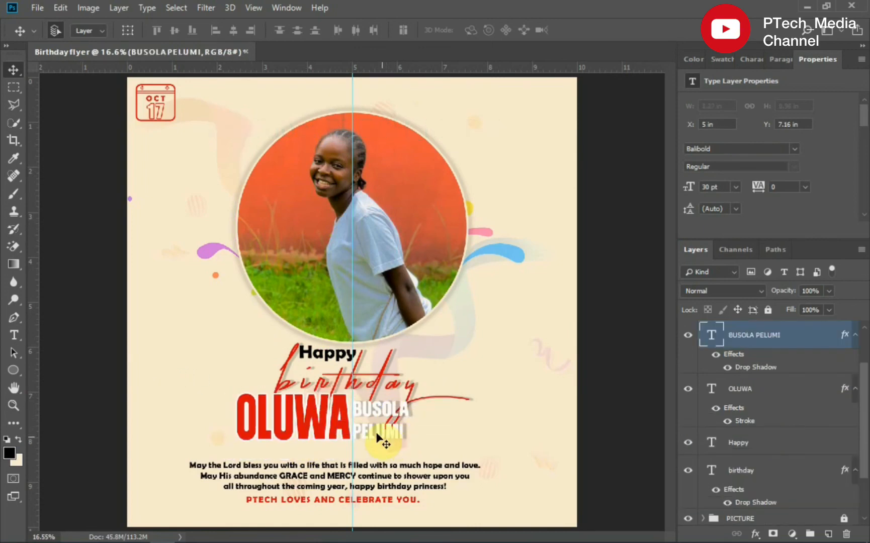
{"action": "mouse_move", "coordinate": [341, 418]}
{"action": "left_mouse_down"}
{"action": "mouse_move", "coordinate": [318, 416]}
{"action": "mouse_move", "coordinate": [353, 416]}
{"action": "left_mouse_up"}
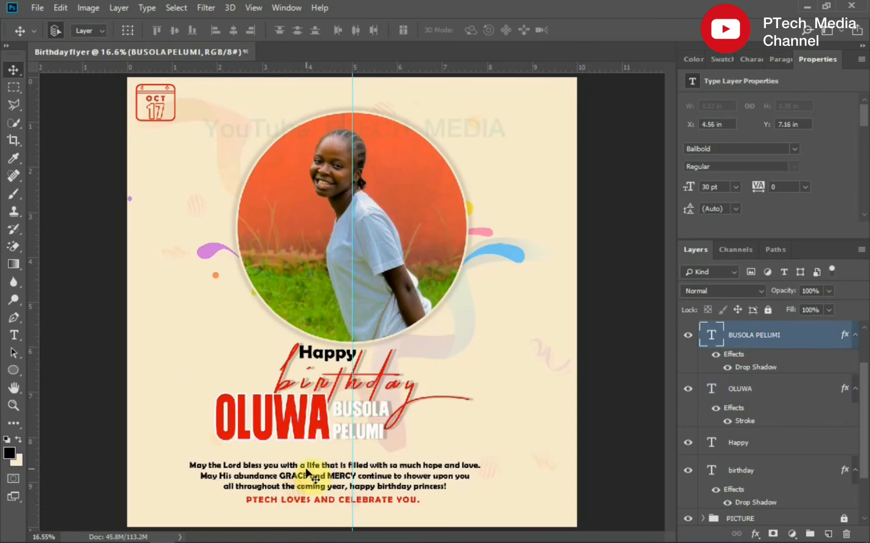
- Move the blessing message and closing line up under the names and enlarge them to 16 pt
{"action": "left_click_drag", "start_coordinate": [308, 478], "coordinate": [380, 487]}
{"action": "key", "text": "ctrl+t"}
{"action": "left_click", "coordinate": [567, 30]}
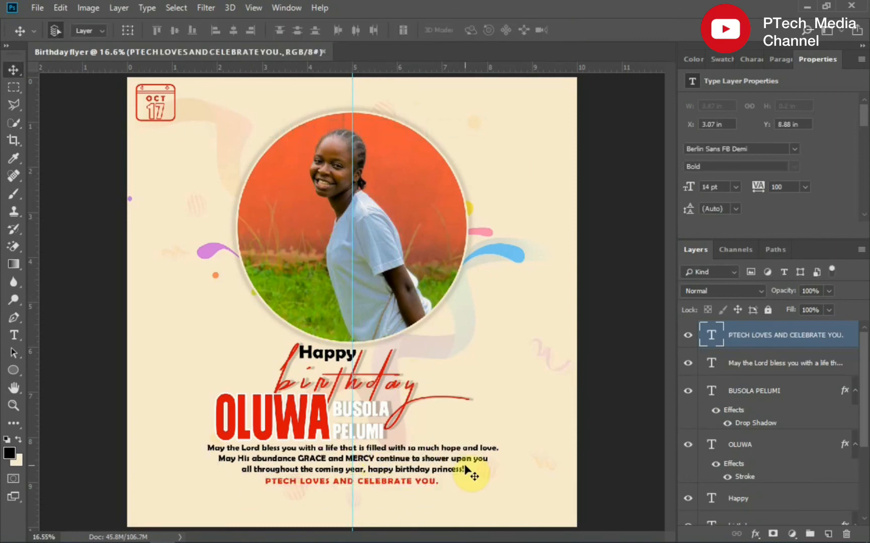
{"action": "left_click", "coordinate": [370, 469]}
{"action": "key", "text": "Return"}
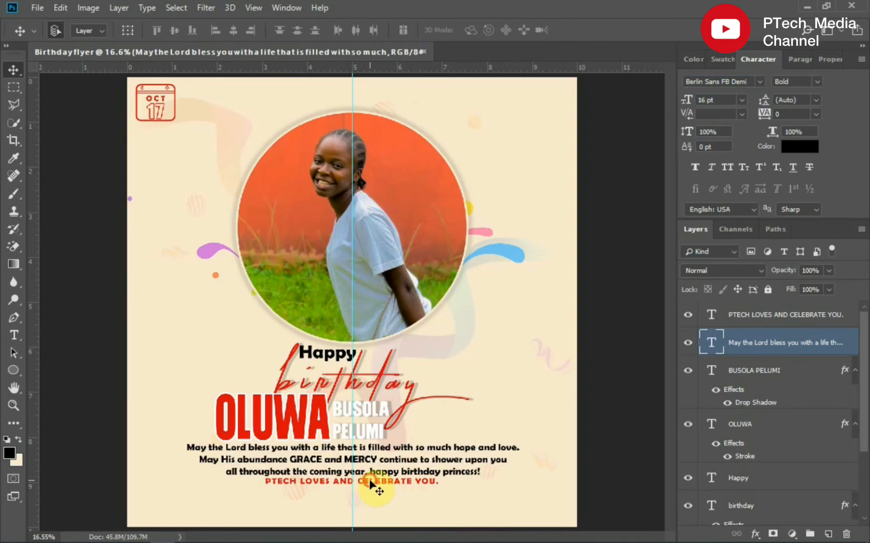
{"action": "left_click", "coordinate": [370, 484]}
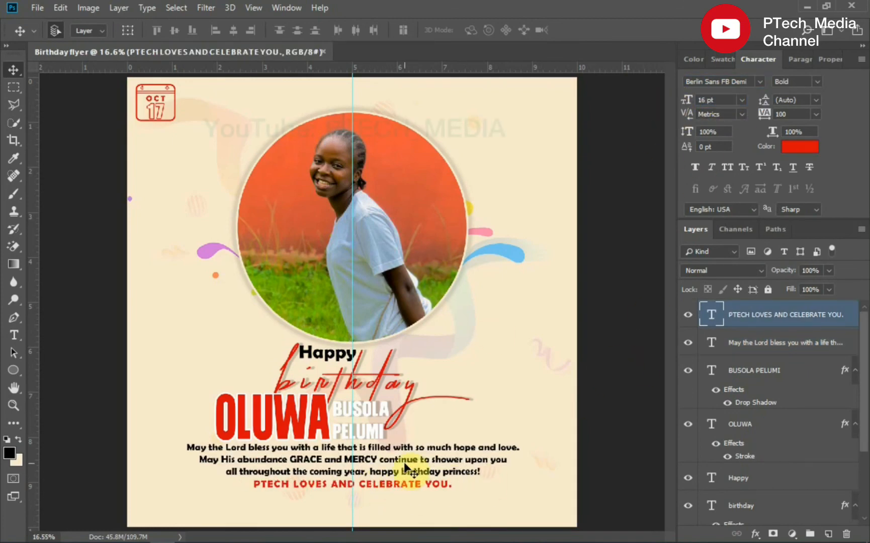
- Group all text layers into a group named text and lock it
{"action": "scroll", "coordinate": [866, 346], "scroll_direction": "down", "scroll_amount": 3}
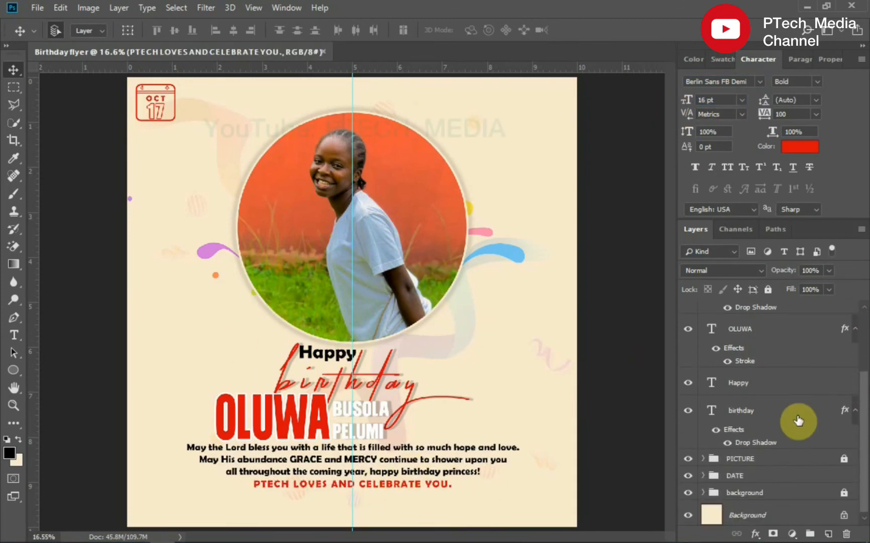
{"action": "left_click", "coordinate": [796, 415], "text": "shift"}
{"action": "key", "text": "ctrl+g"}
{"action": "double_click", "coordinate": [746, 309]}
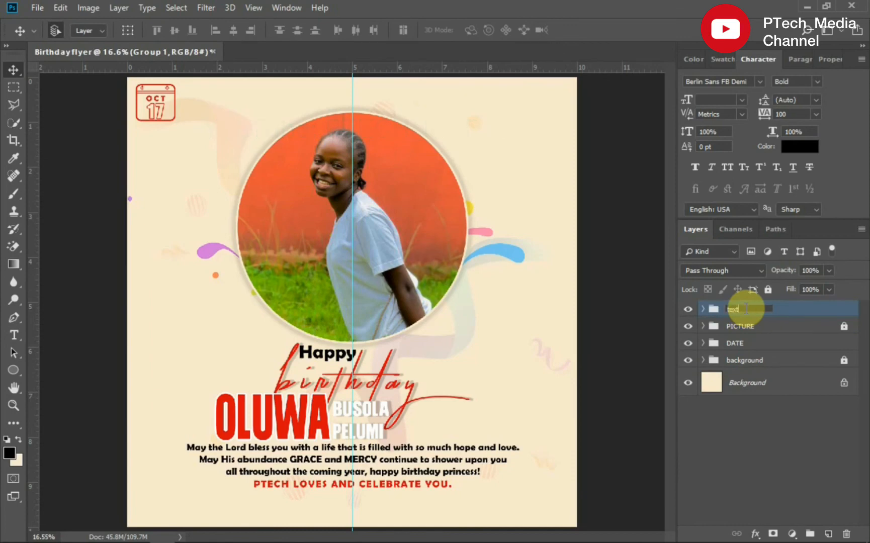
{"action": "left_click", "coordinate": [288, 366]}
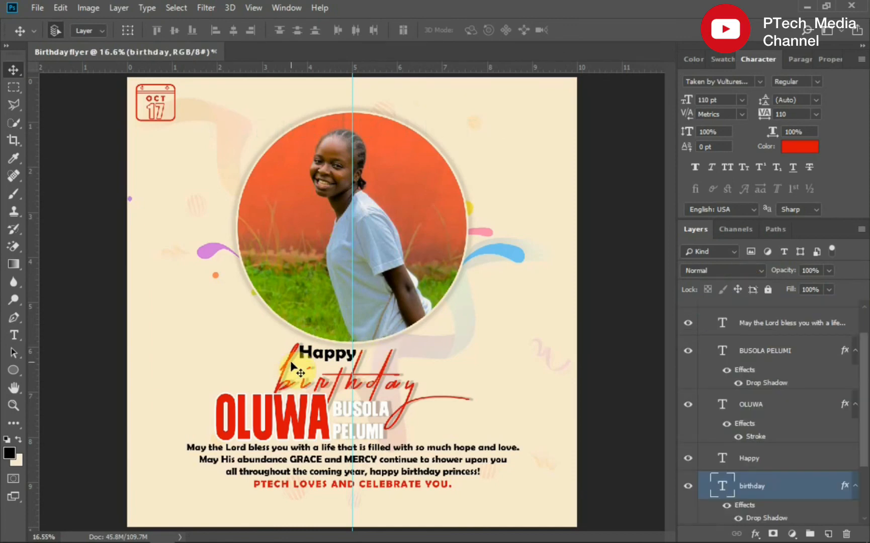
{"action": "left_click_drag", "start_coordinate": [294, 366], "coordinate": [289, 366]}
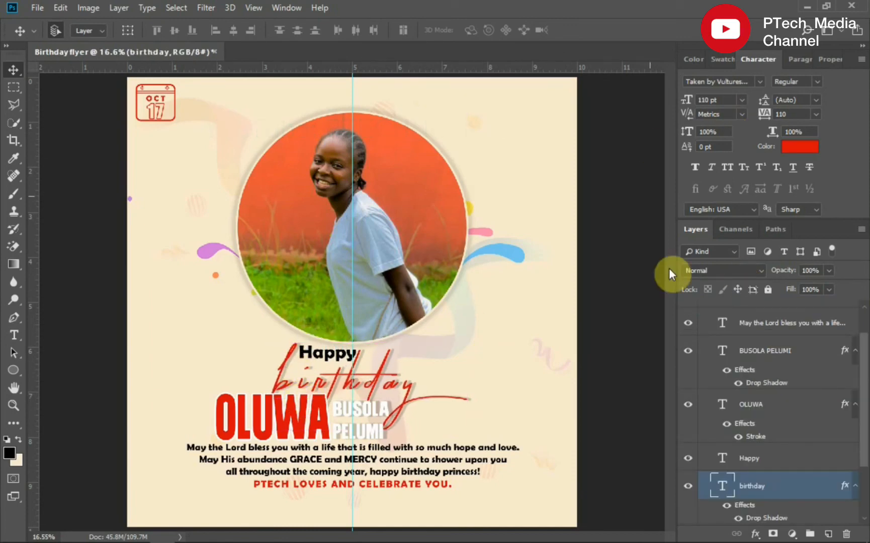
{"action": "scroll", "coordinate": [860, 397], "scroll_direction": "up", "scroll_amount": 2}
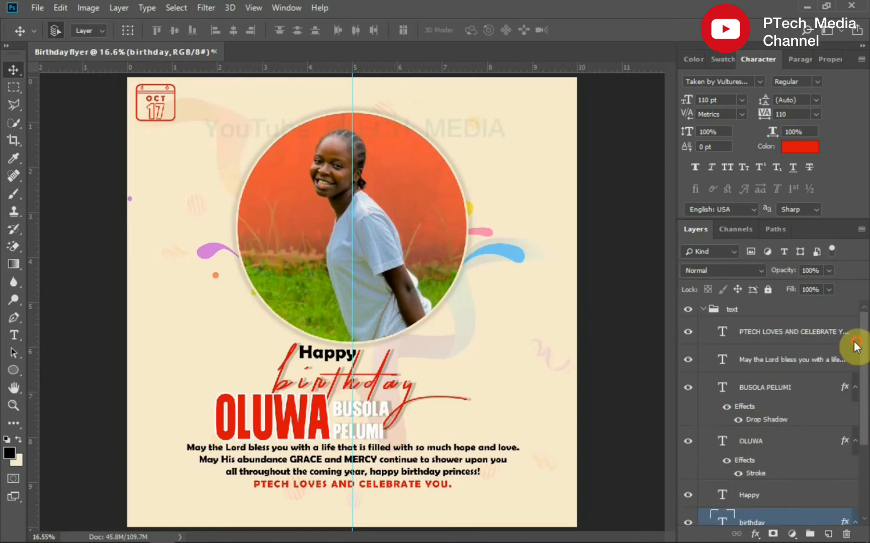
{"action": "left_click", "coordinate": [703, 308]}
{"action": "left_click", "coordinate": [720, 312]}
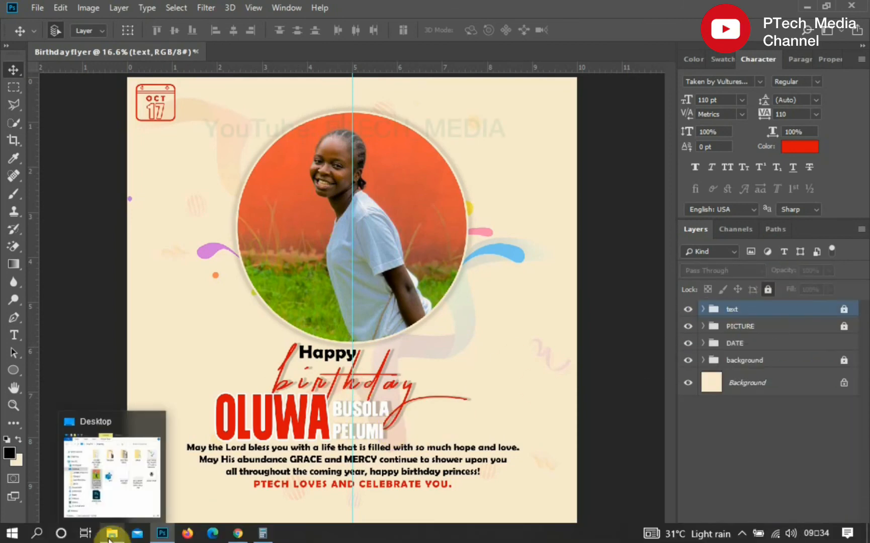
- Import the logo and contact graphic file into the flyer
{"action": "left_click", "coordinate": [111, 534]}
{"action": "left_click_drag", "start_coordinate": [330, 311], "coordinate": [554, 225]}
{"action": "key", "text": "Return"}
{"action": "key", "text": "z"}
{"action": "left_click_drag", "start_coordinate": [127, 439], "coordinate": [272, 519]}
{"action": "key", "text": "v"}
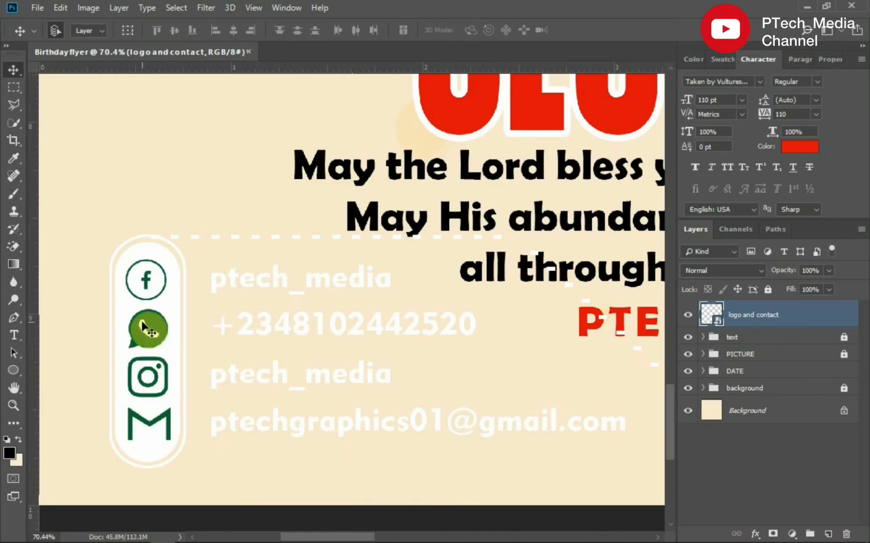
- Rasterize the logo and contact layer and erase its white areas with the Magic Eraser
{"action": "right_click", "coordinate": [775, 315]}
{"action": "left_click", "coordinate": [639, 236]}
{"action": "key", "text": "e"}
{"action": "left_click", "coordinate": [138, 326]}
{"action": "key", "text": "z"}
{"action": "left_click_drag", "start_coordinate": [116, 342], "coordinate": [197, 463]}
{"action": "key", "text": "e"}
{"action": "left_click", "coordinate": [361, 174]}
{"action": "scroll", "coordinate": [352, 302], "scroll_direction": "up", "scroll_amount": 10}
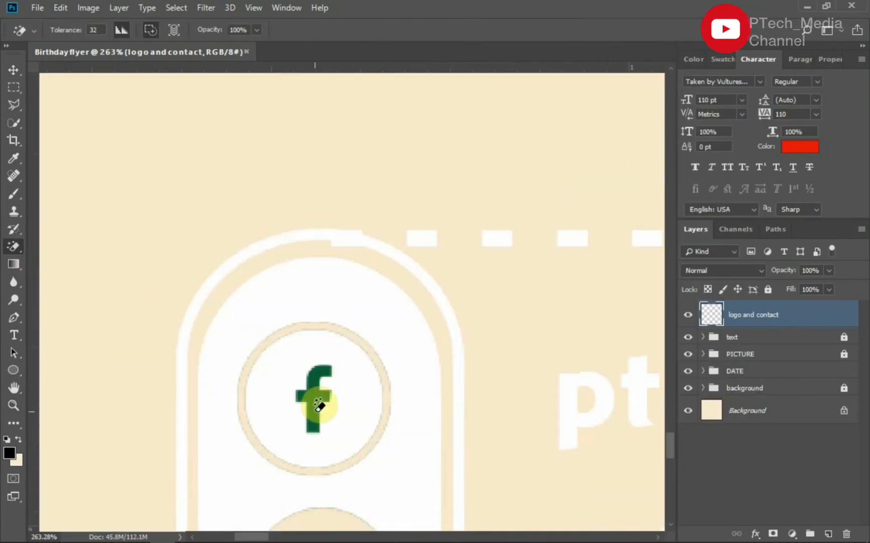
{"action": "left_click", "coordinate": [321, 404]}
- Cut a selected part of the graphic onto a new layer and reposition it on the flyer
{"action": "key", "text": "ctrl+0"}
{"action": "left_click_drag", "start_coordinate": [126, 433], "coordinate": [396, 528]}
{"action": "key", "text": "m"}
{"action": "left_click_drag", "start_coordinate": [58, 234], "coordinate": [444, 422]}
{"action": "right_click", "coordinate": [314, 346]}
{"action": "left_click", "coordinate": [354, 207]}
{"action": "key", "text": "v"}
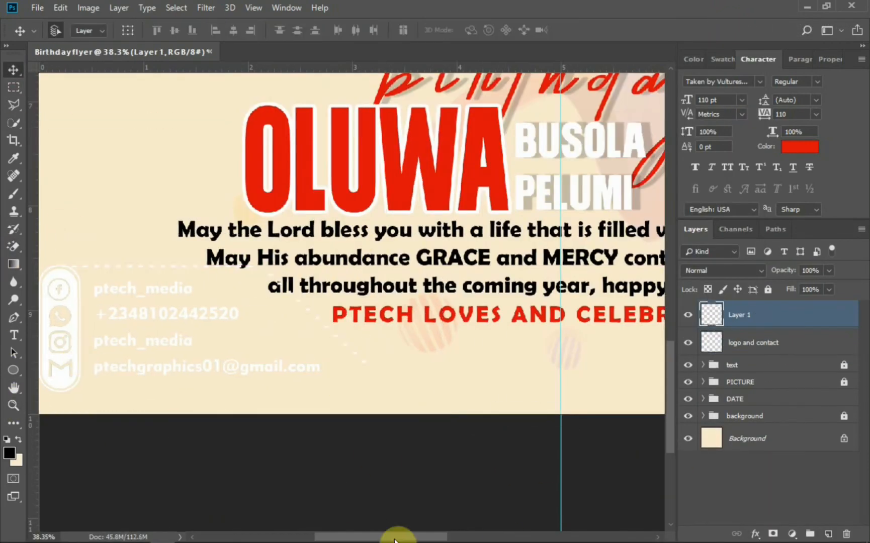
{"action": "left_click_drag", "start_coordinate": [398, 537], "coordinate": [376, 537]}
{"action": "key", "text": "ctrl+t"}
{"action": "left_click_drag", "start_coordinate": [476, 277], "coordinate": [445, 291]}
{"action": "key", "text": "Return"}
- Apply a red Color Overlay with colour dc0c0c to the new layer
{"action": "left_click", "coordinate": [756, 535]}
{"action": "left_click", "coordinate": [785, 476]}
{"action": "left_click", "coordinate": [662, 114]}
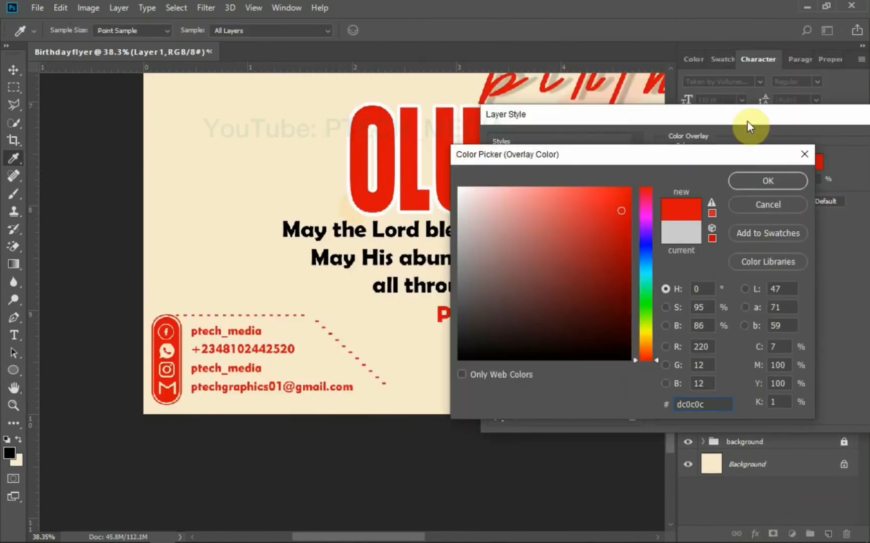
{"action": "left_click", "coordinate": [768, 179]}
{"action": "left_click", "coordinate": [814, 95]}
- Copy the Color Overlay effect onto the logo and contact layer
{"action": "key", "text": "ctrl+0"}
{"action": "left_click", "coordinate": [754, 363]}
{"action": "left_click_drag", "start_coordinate": [845, 314], "coordinate": [845, 369]}
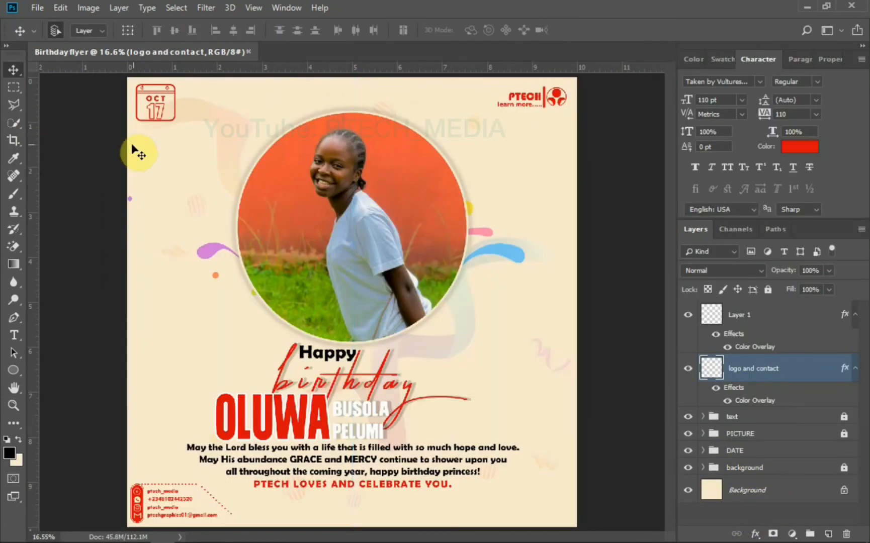
{"action": "scroll", "coordinate": [433, 330], "scroll_direction": "down", "scroll_amount": 2}
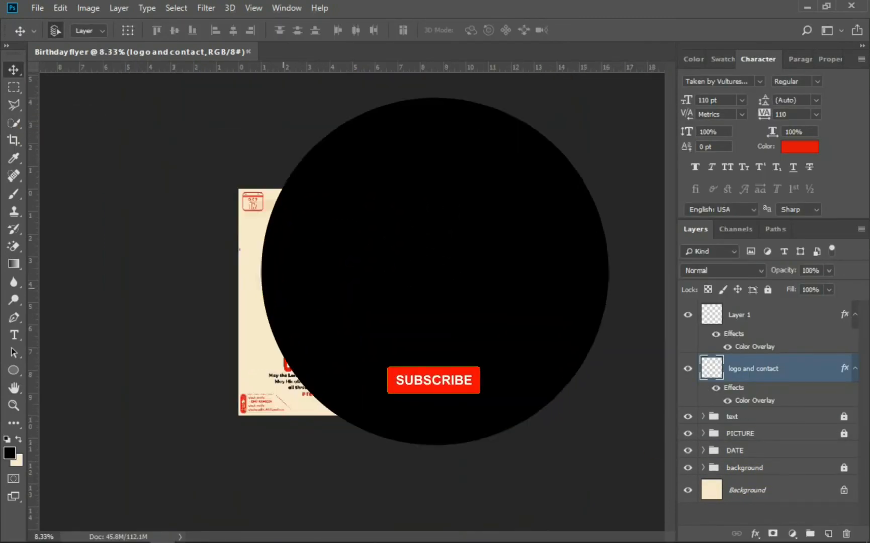